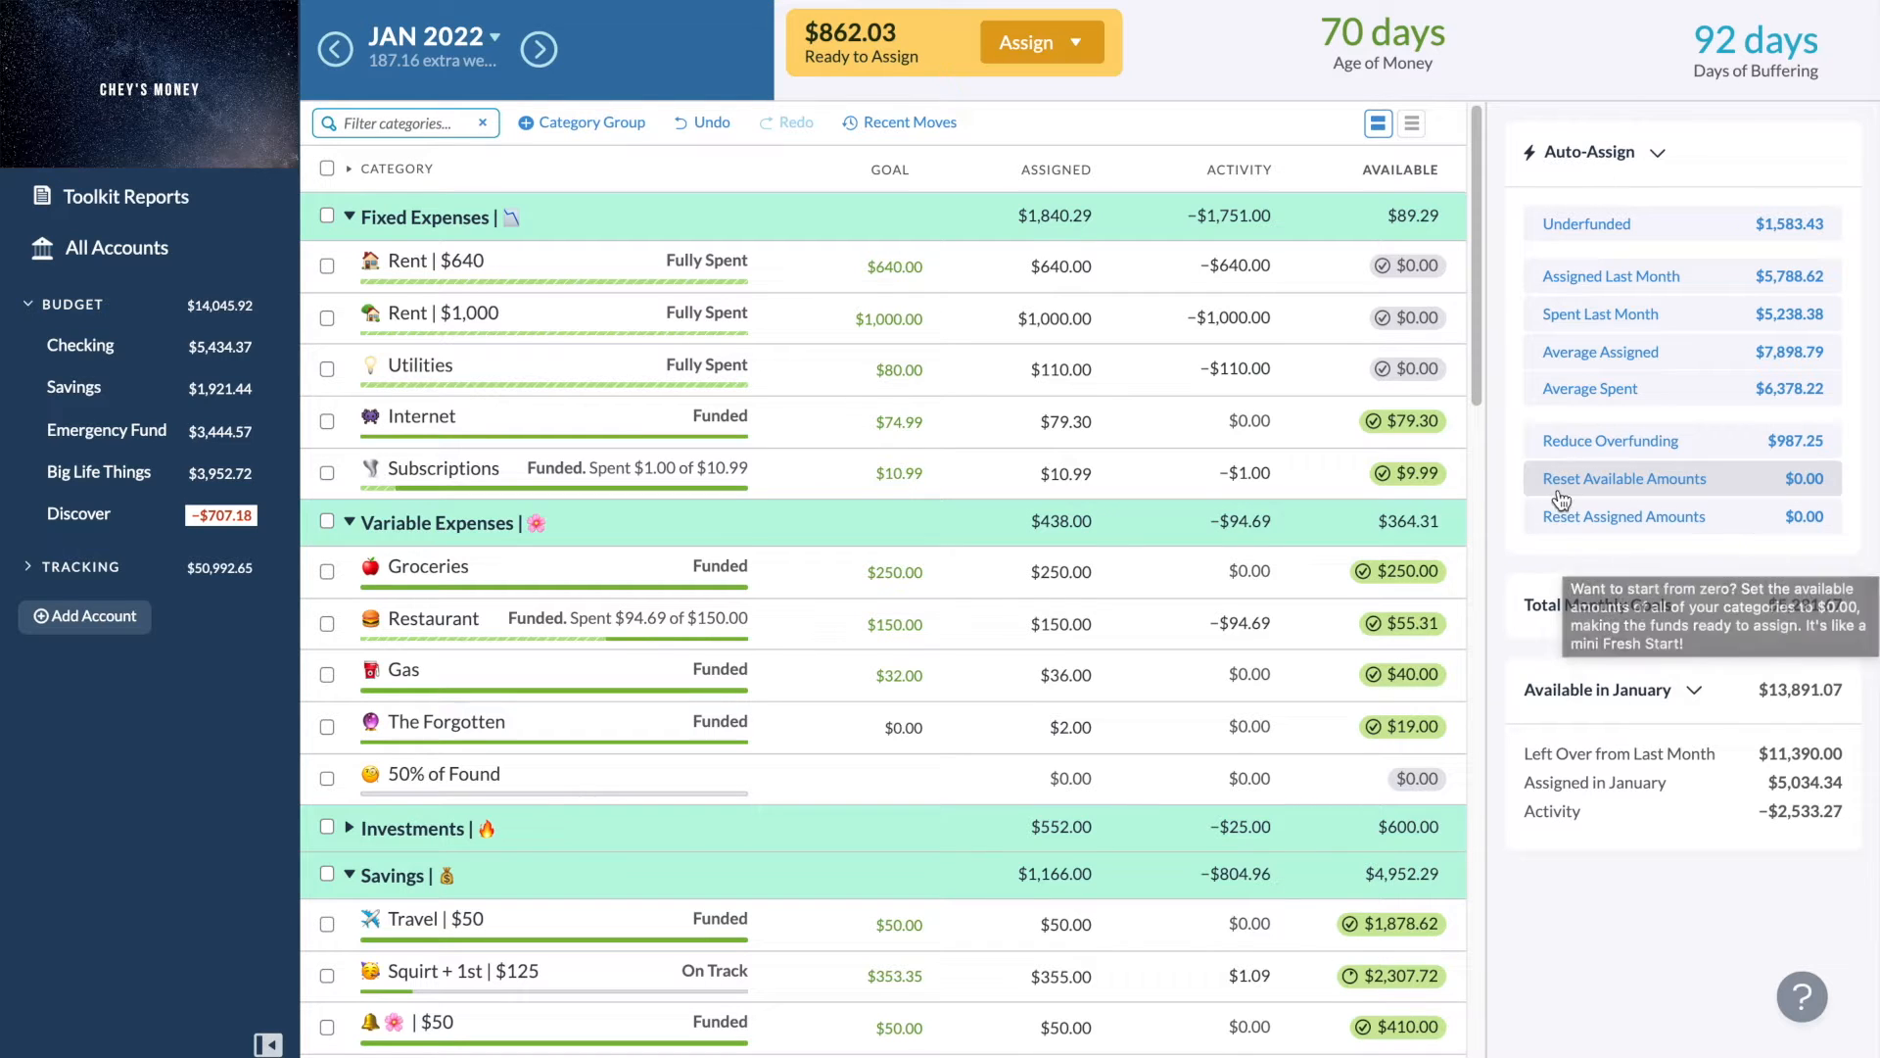
pyautogui.moveTo(1481, 370)
pyautogui.mouseDown()
pyautogui.moveTo(1478, 390)
pyautogui.moveTo(1478, 360)
pyautogui.mouseUp()
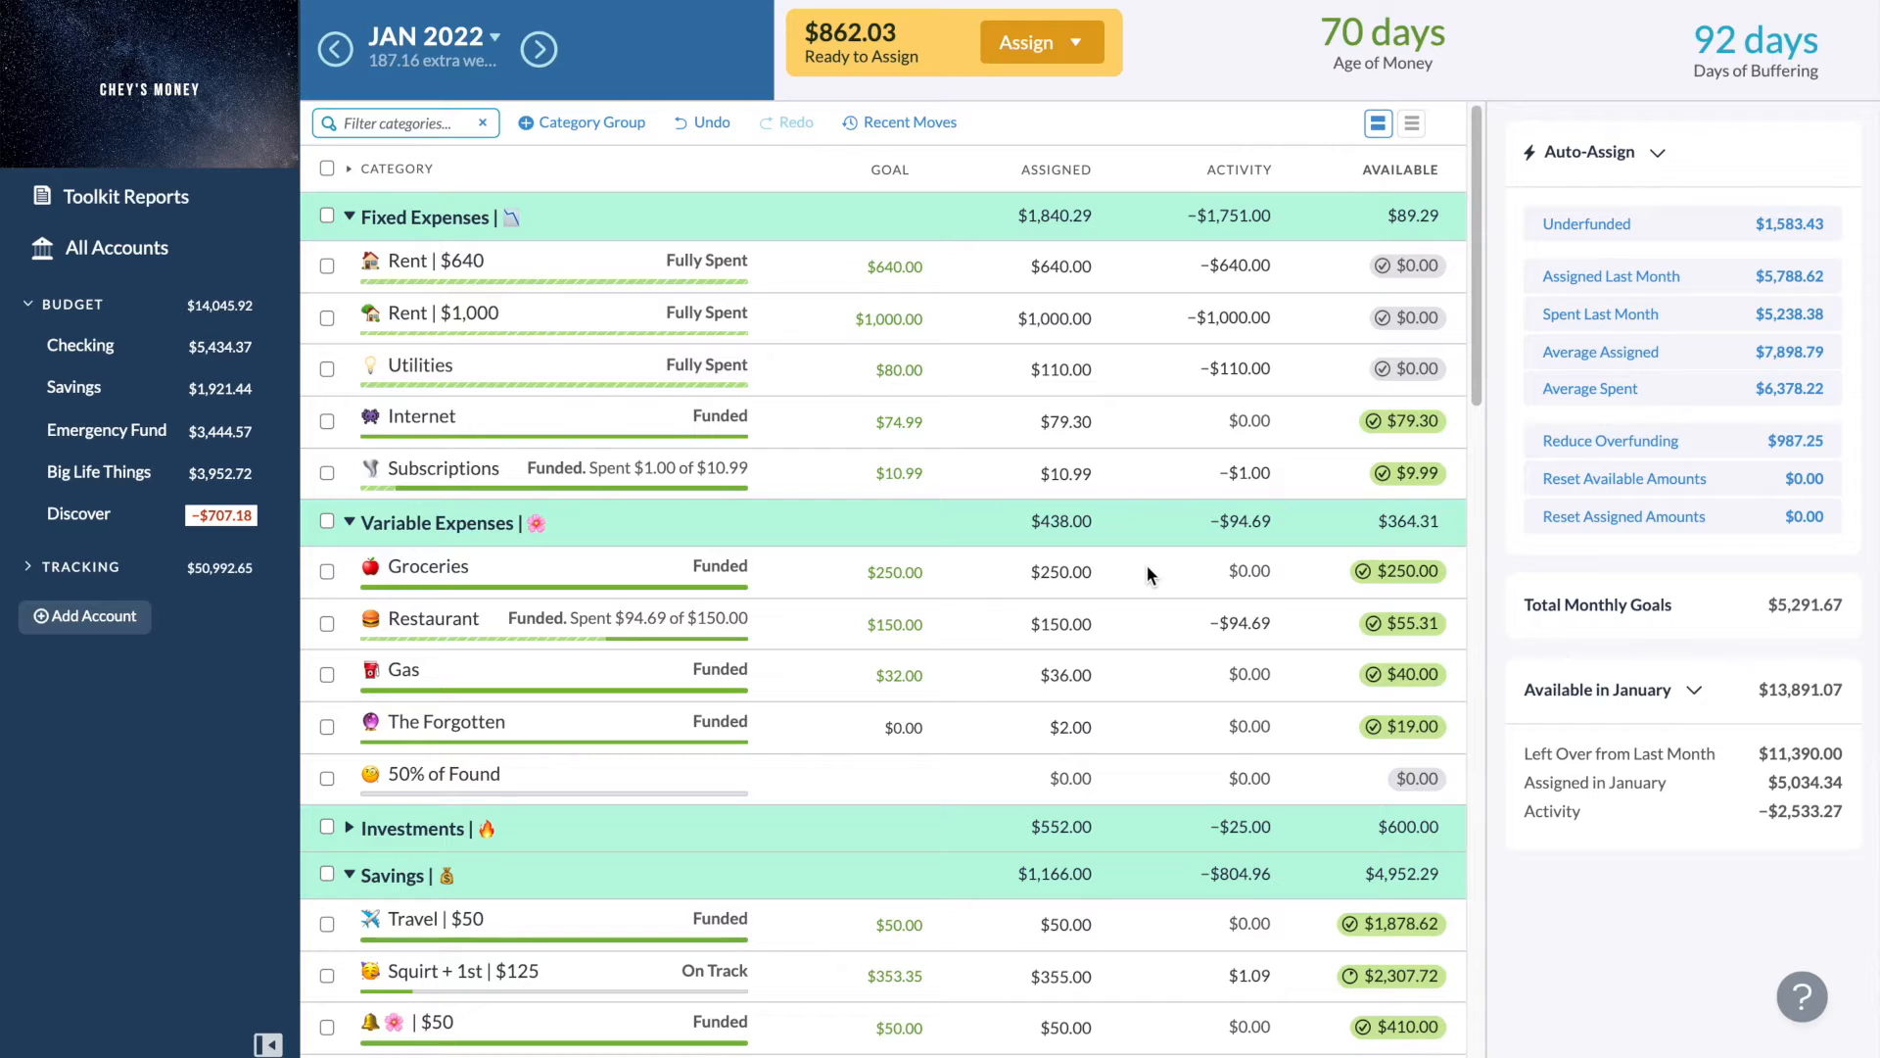
pyautogui.click(1067, 264)
pyautogui.scroll(-3, 616, 558)
pyautogui.scroll(3, 616, 558)
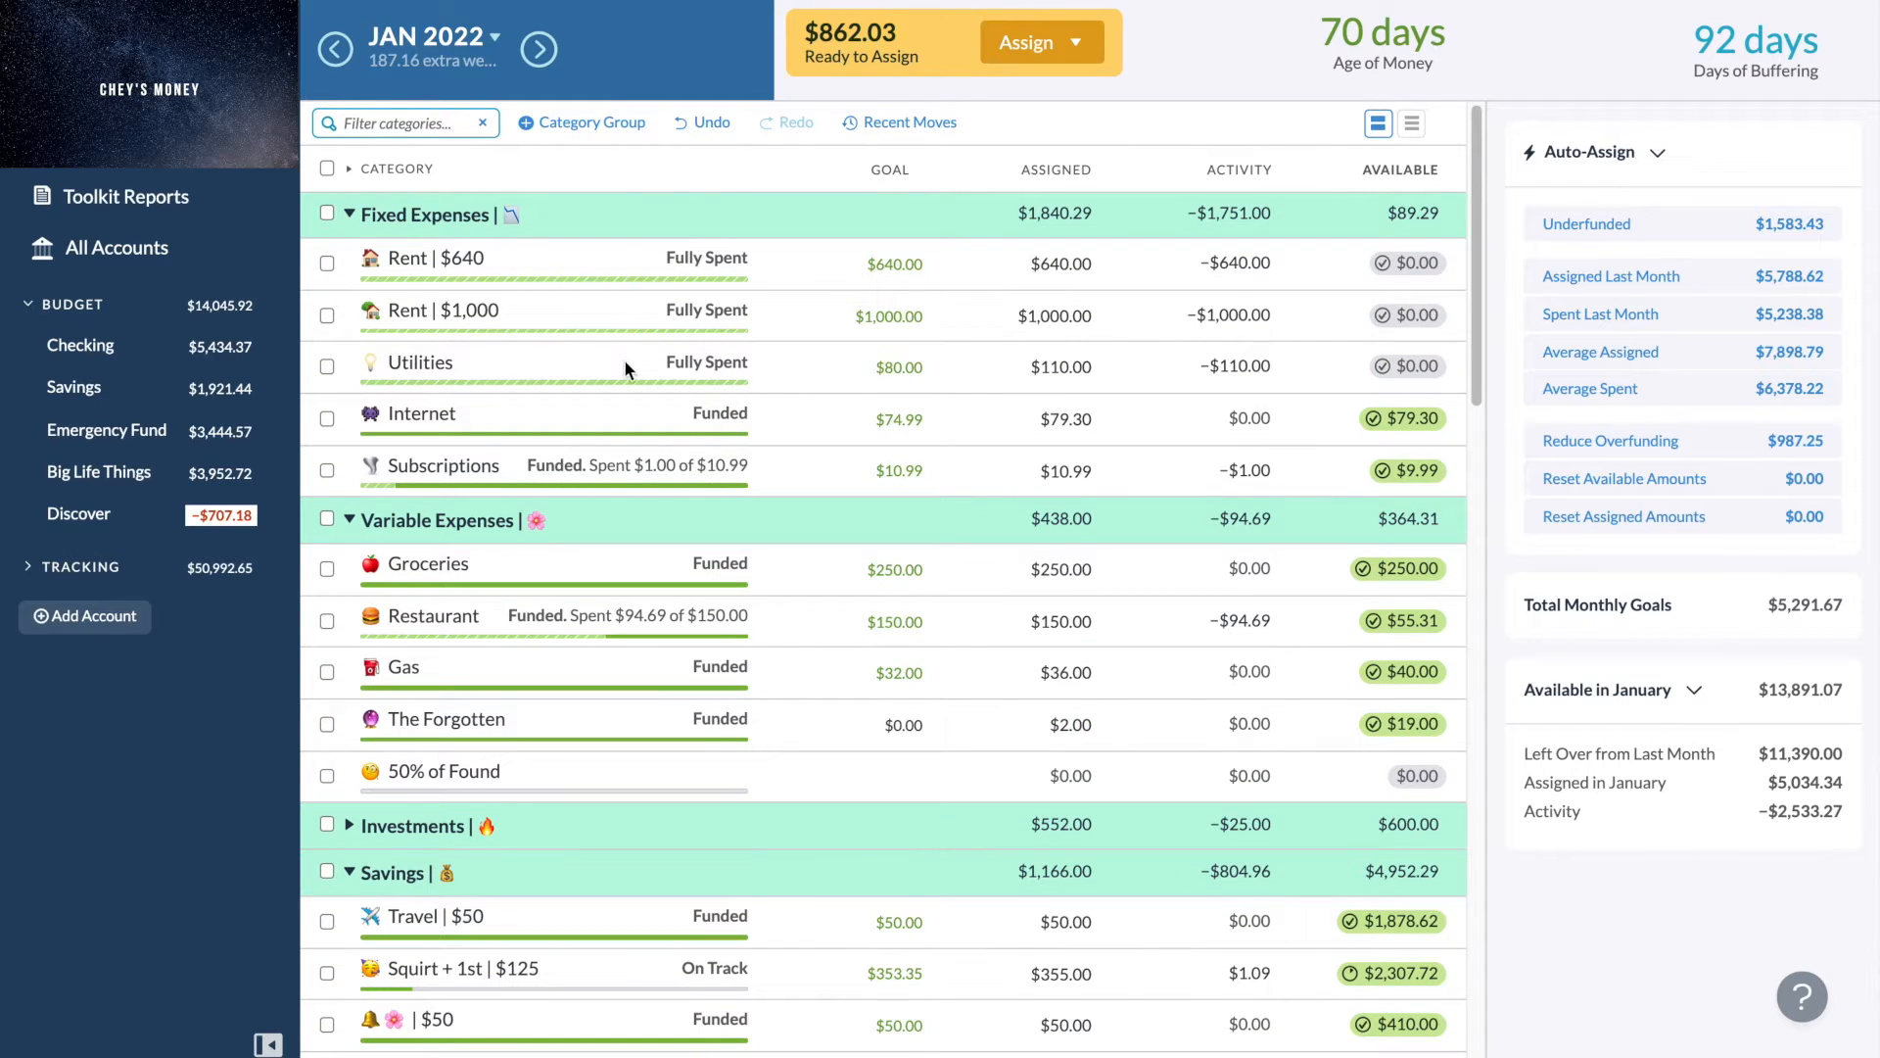
# - Change the Utilities monthly spending target amount to $110.00 and save the target
pyautogui.click(787, 355)
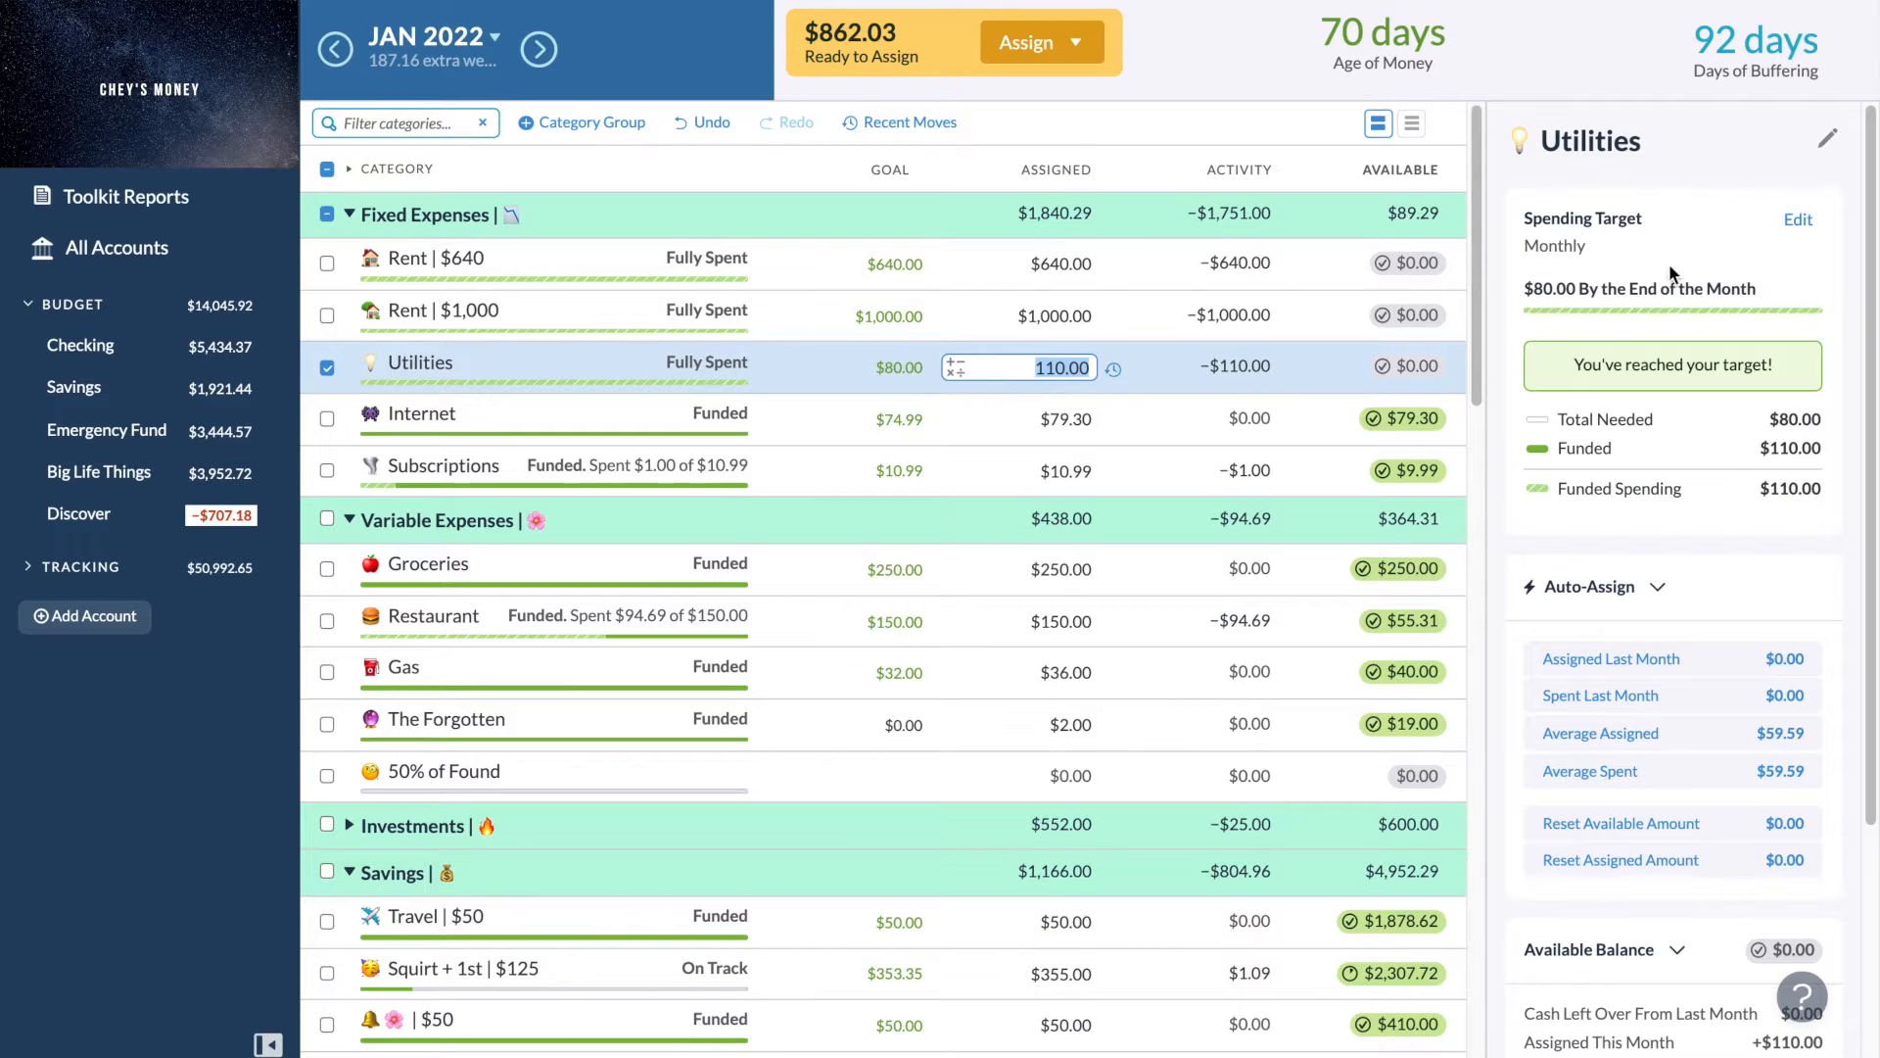
pyautogui.click(1799, 222)
pyautogui.click(1552, 294)
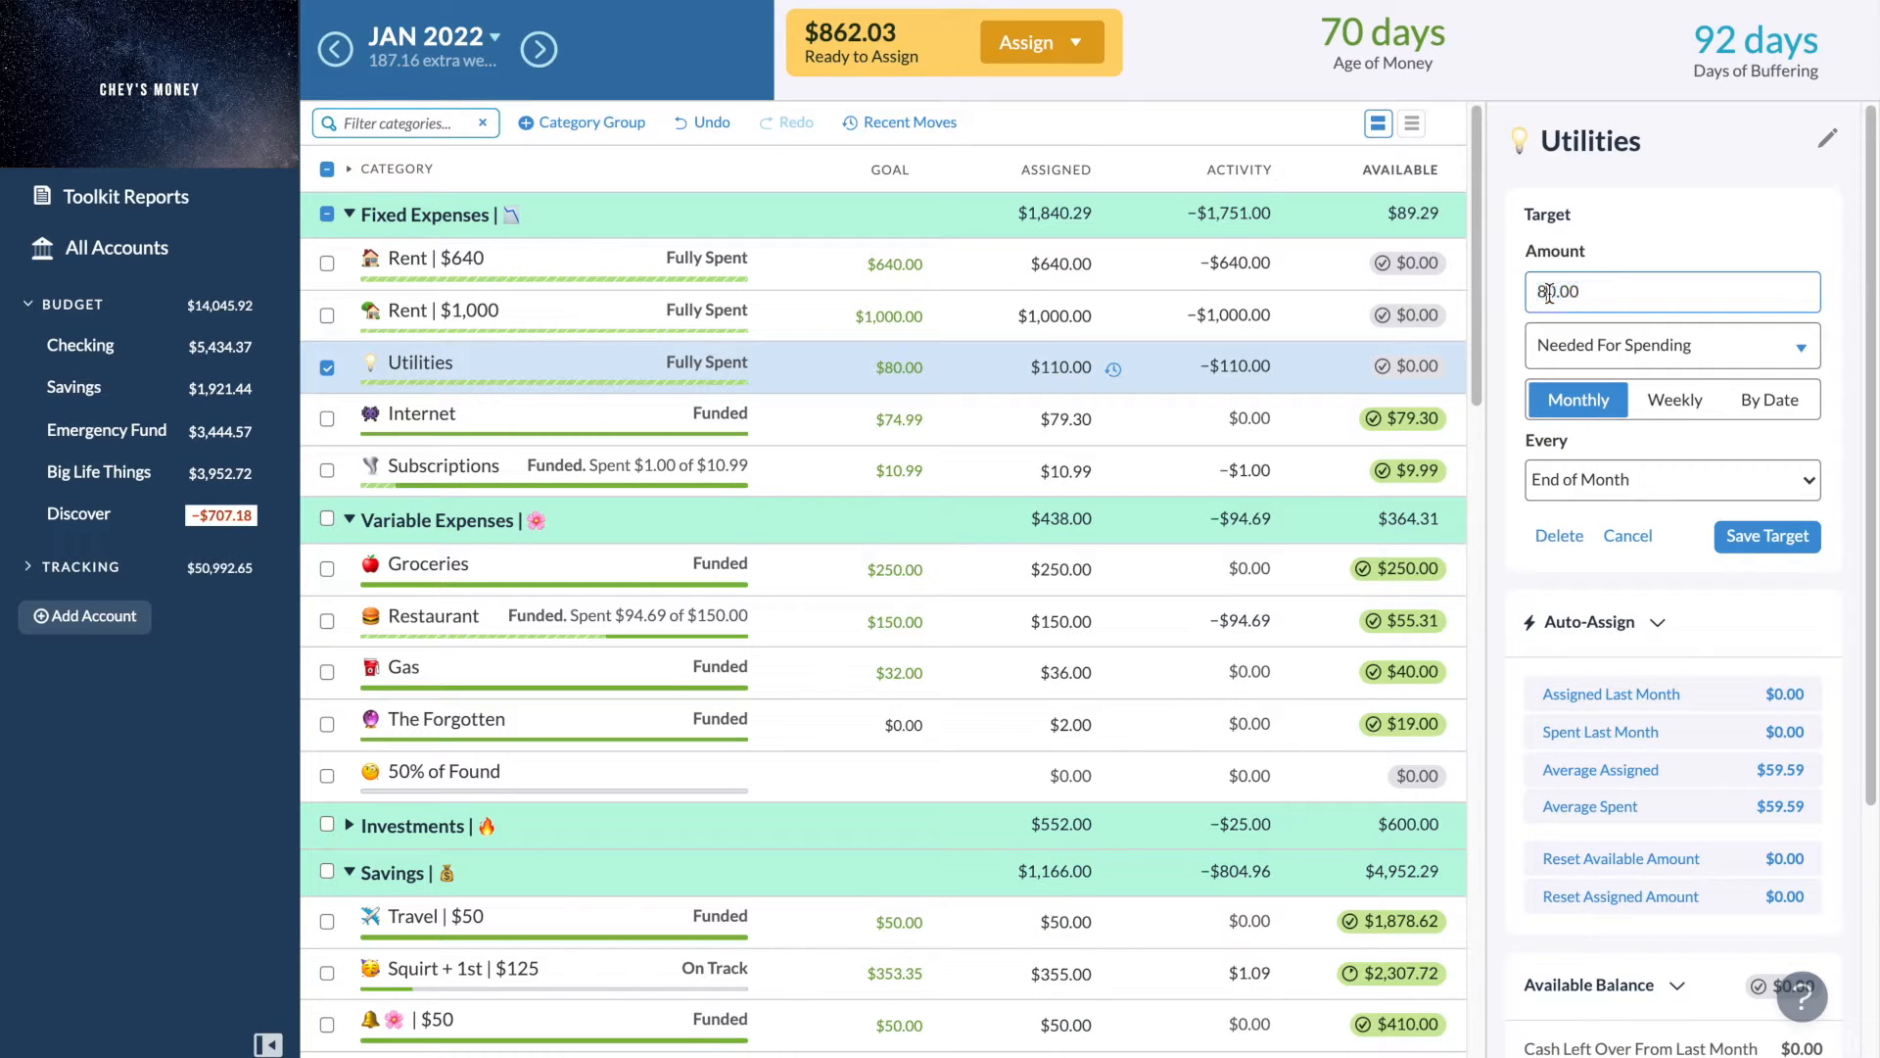
pyautogui.press('BackSpace')
pyautogui.write('11')
pyautogui.click(1774, 541)
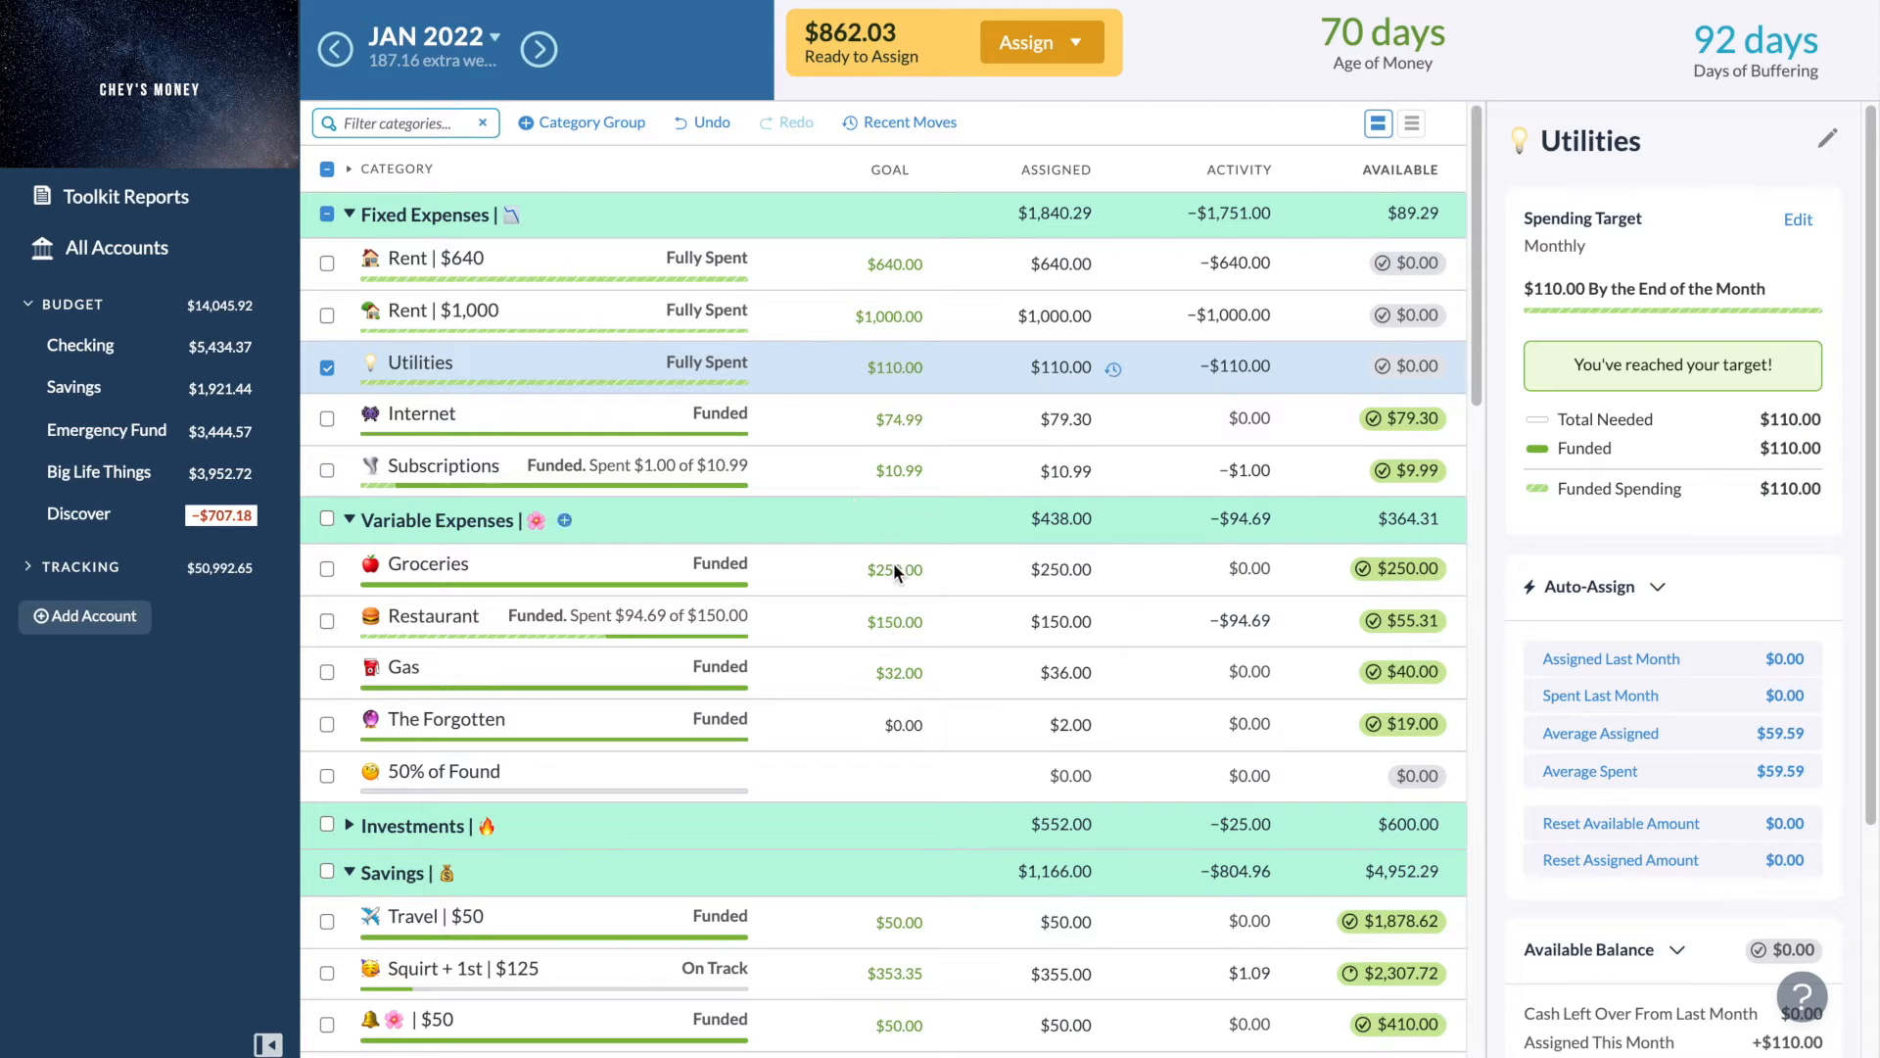
# - Toggle selecting the Moving category alongside Utilities to view the combined summary, then deselect it
pyautogui.scroll(-2, 880, 639)
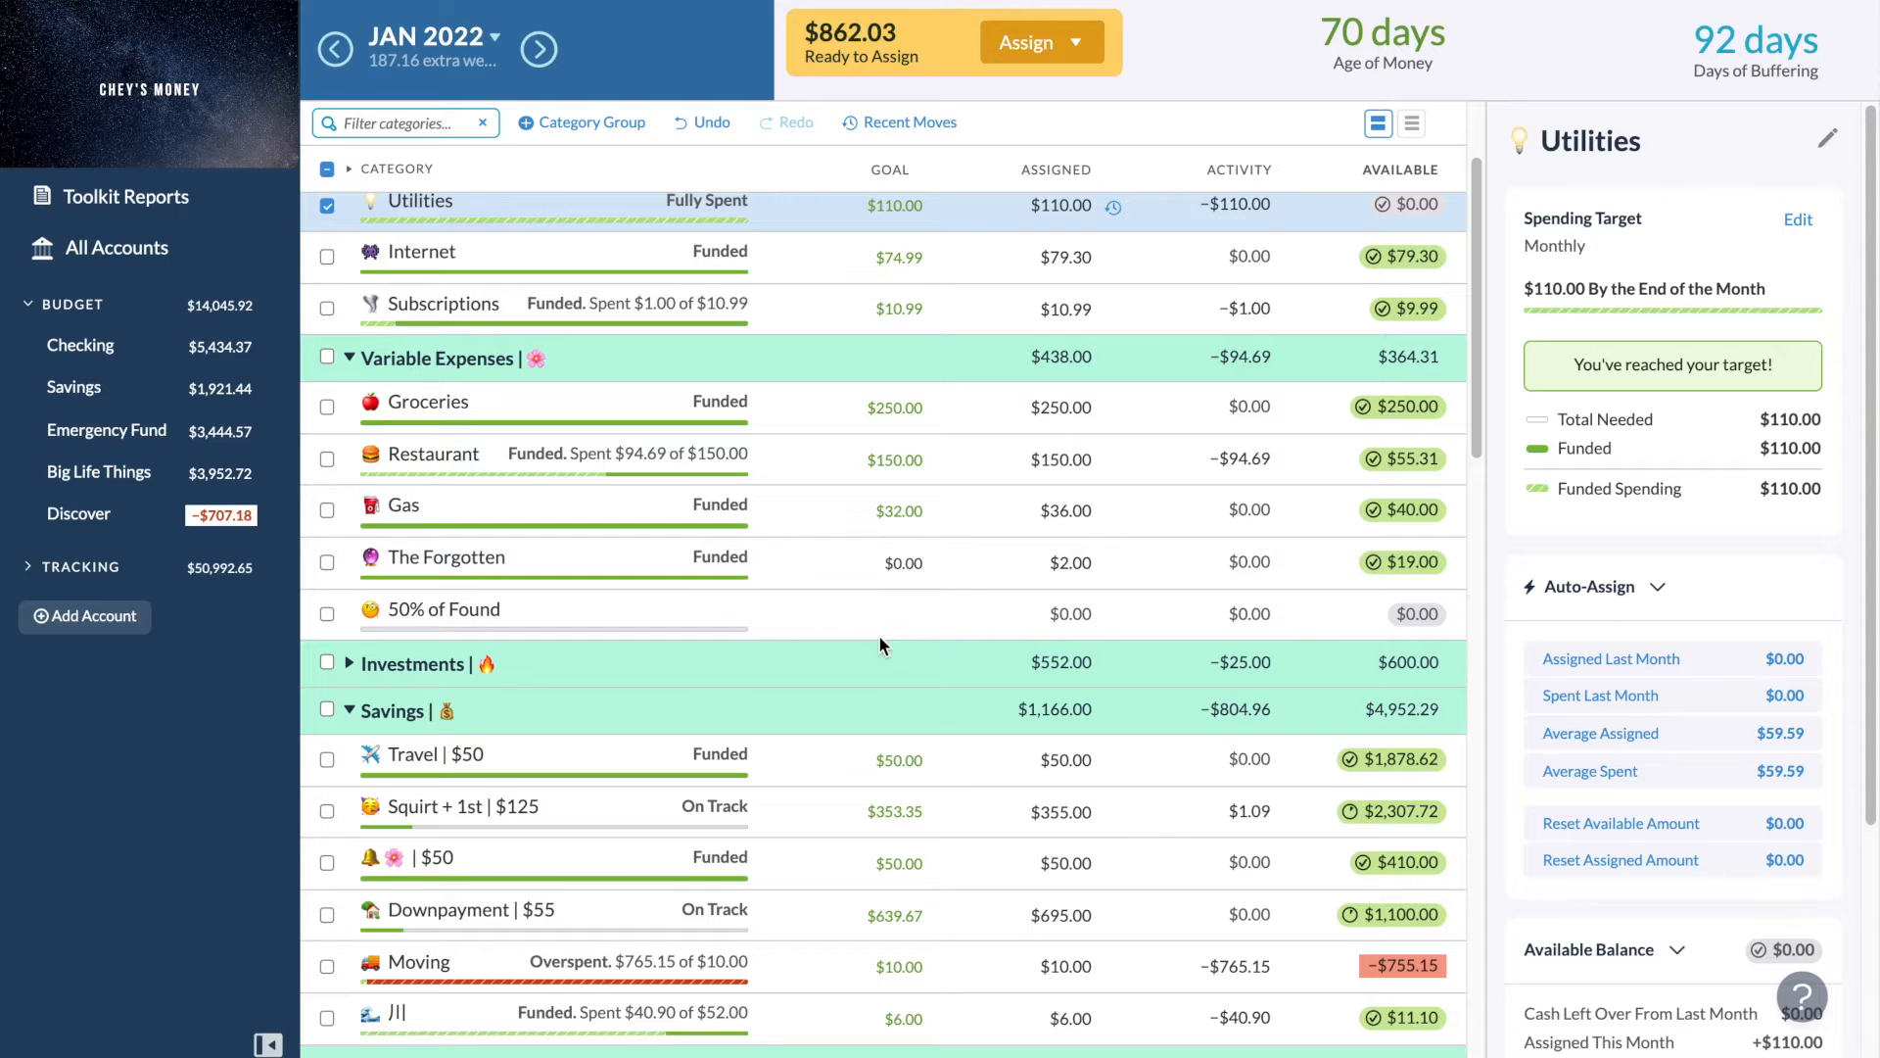
pyautogui.scroll(-2, 784, 587)
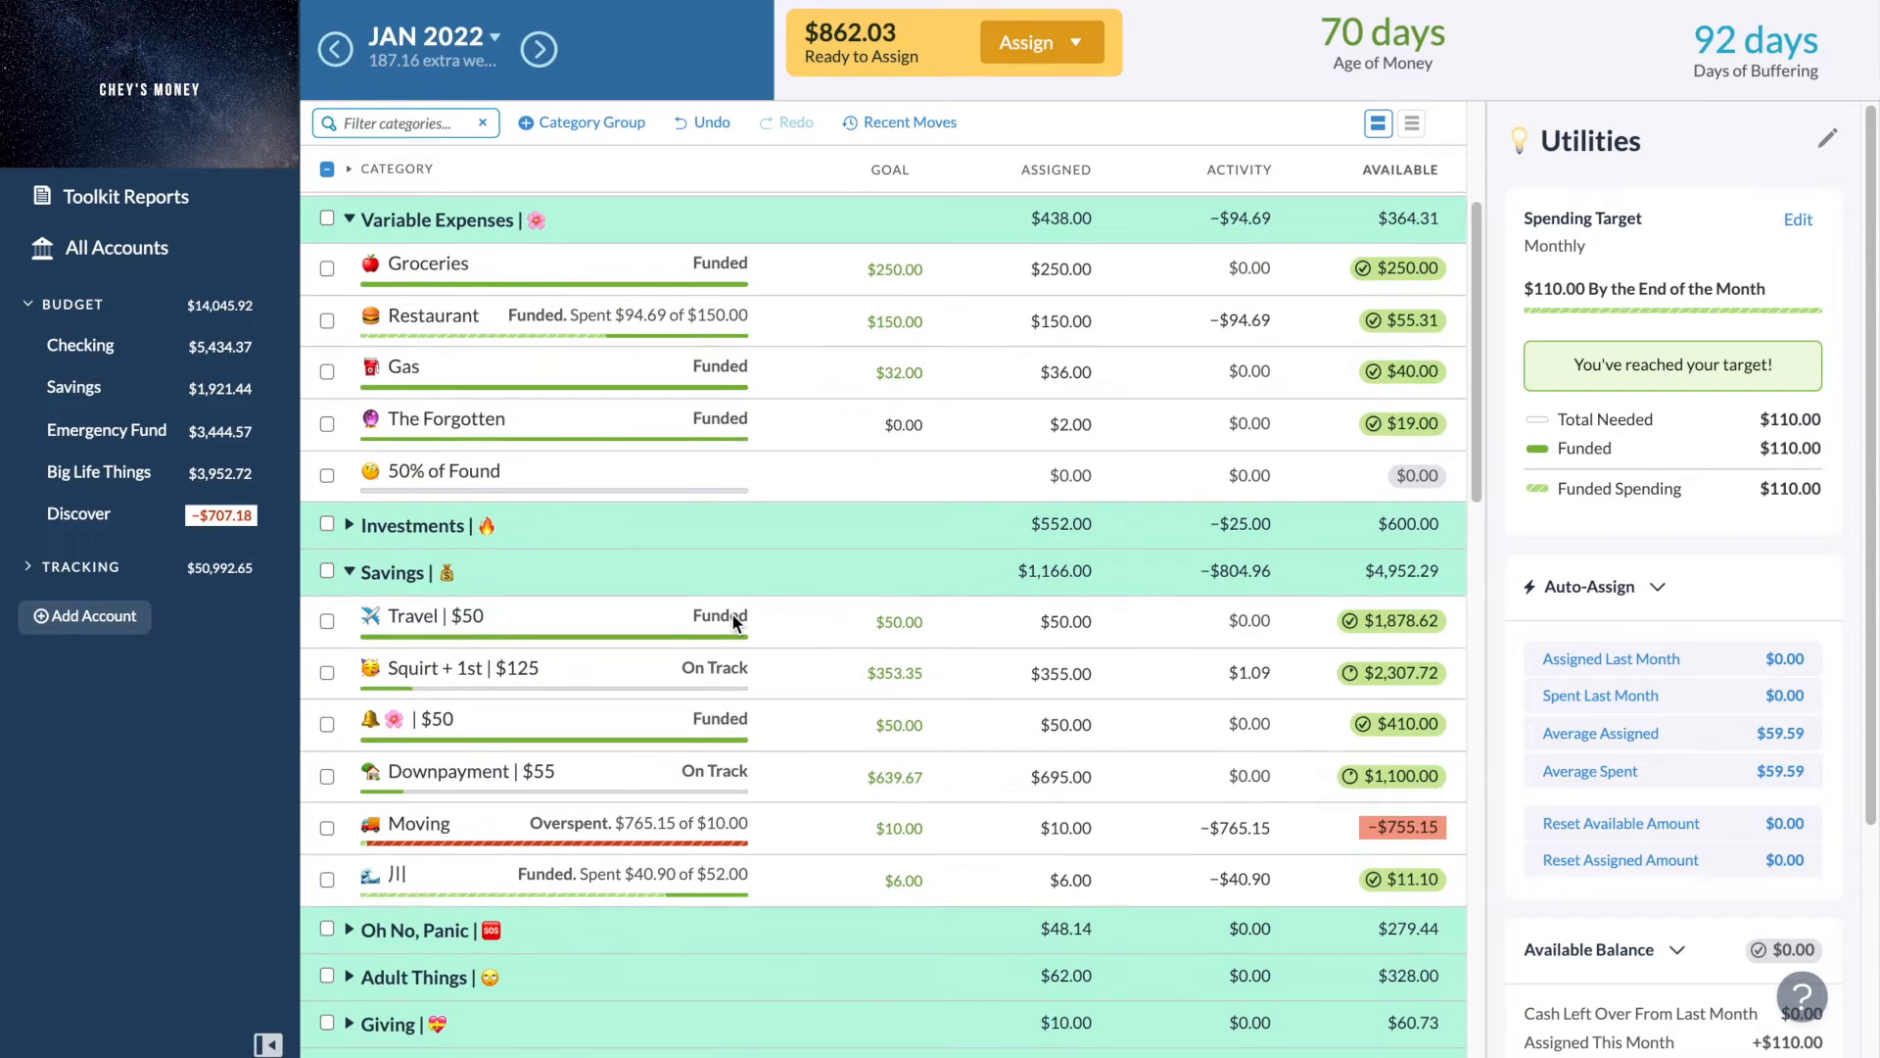
pyautogui.click(328, 830)
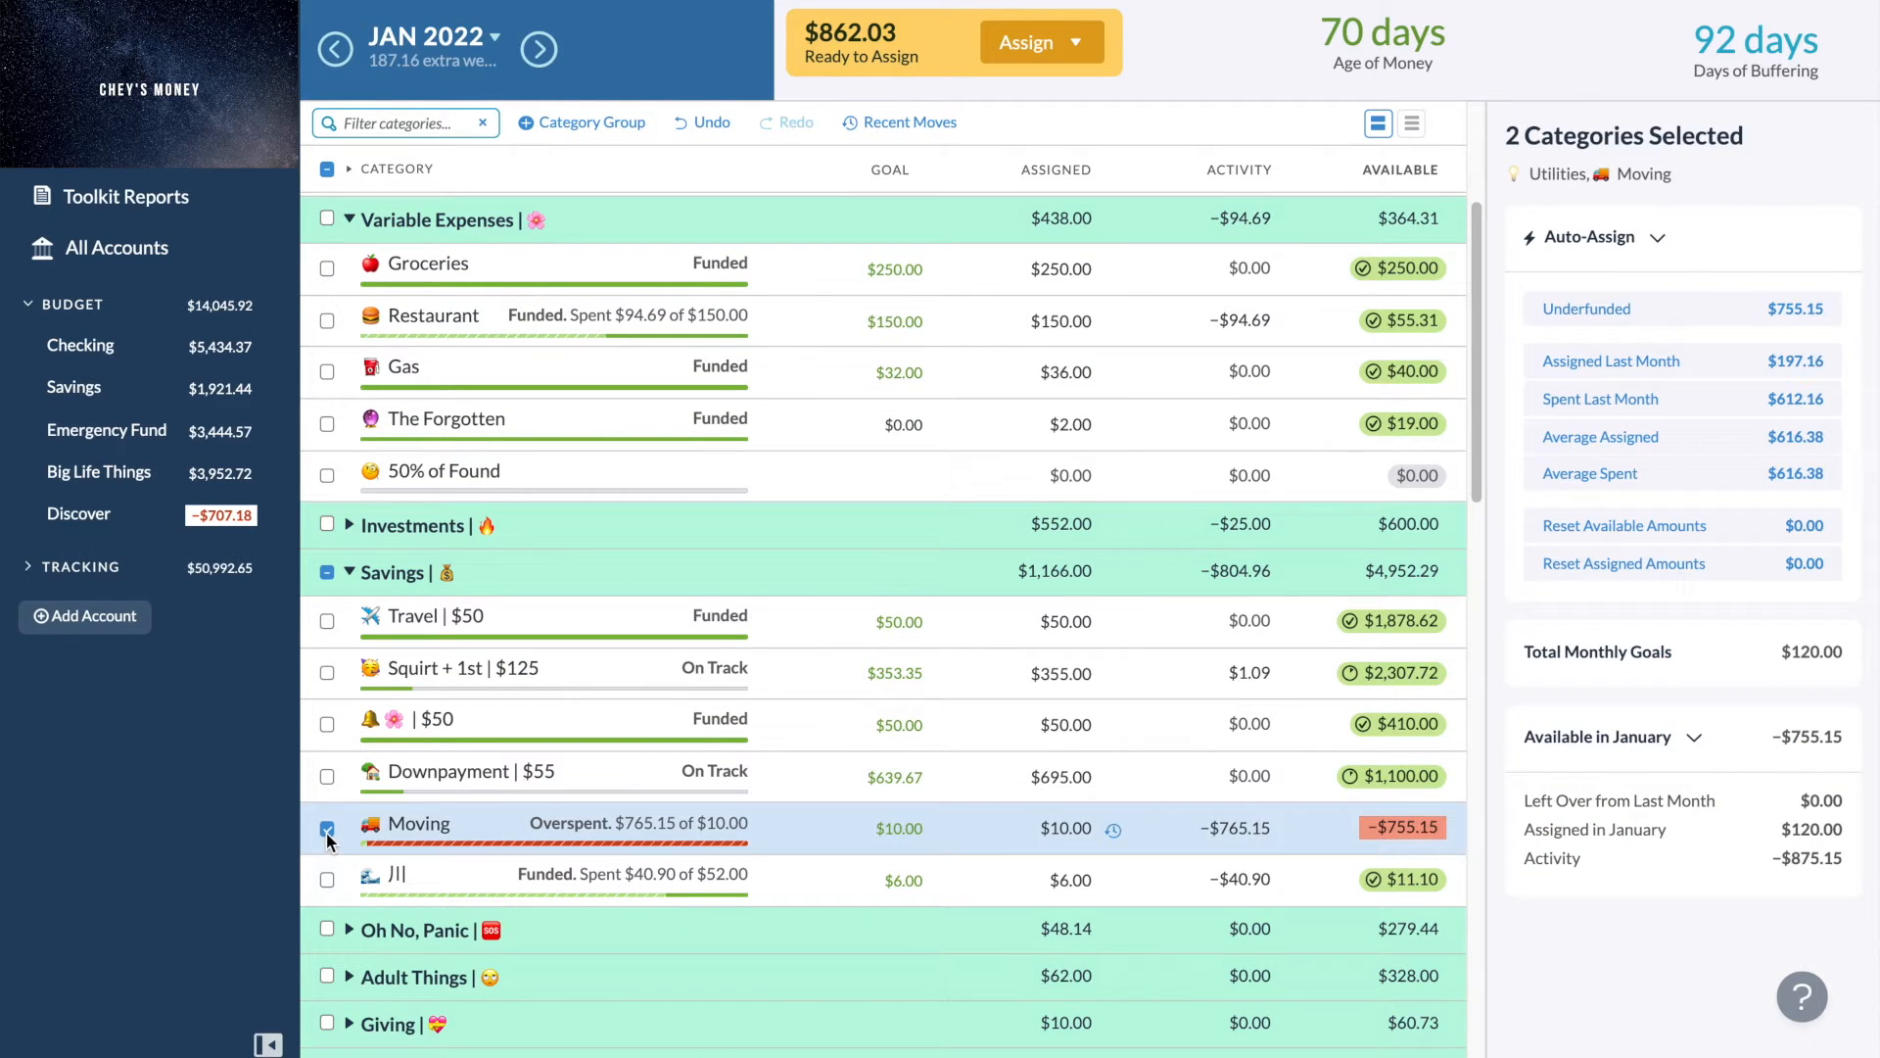
pyautogui.click(328, 830)
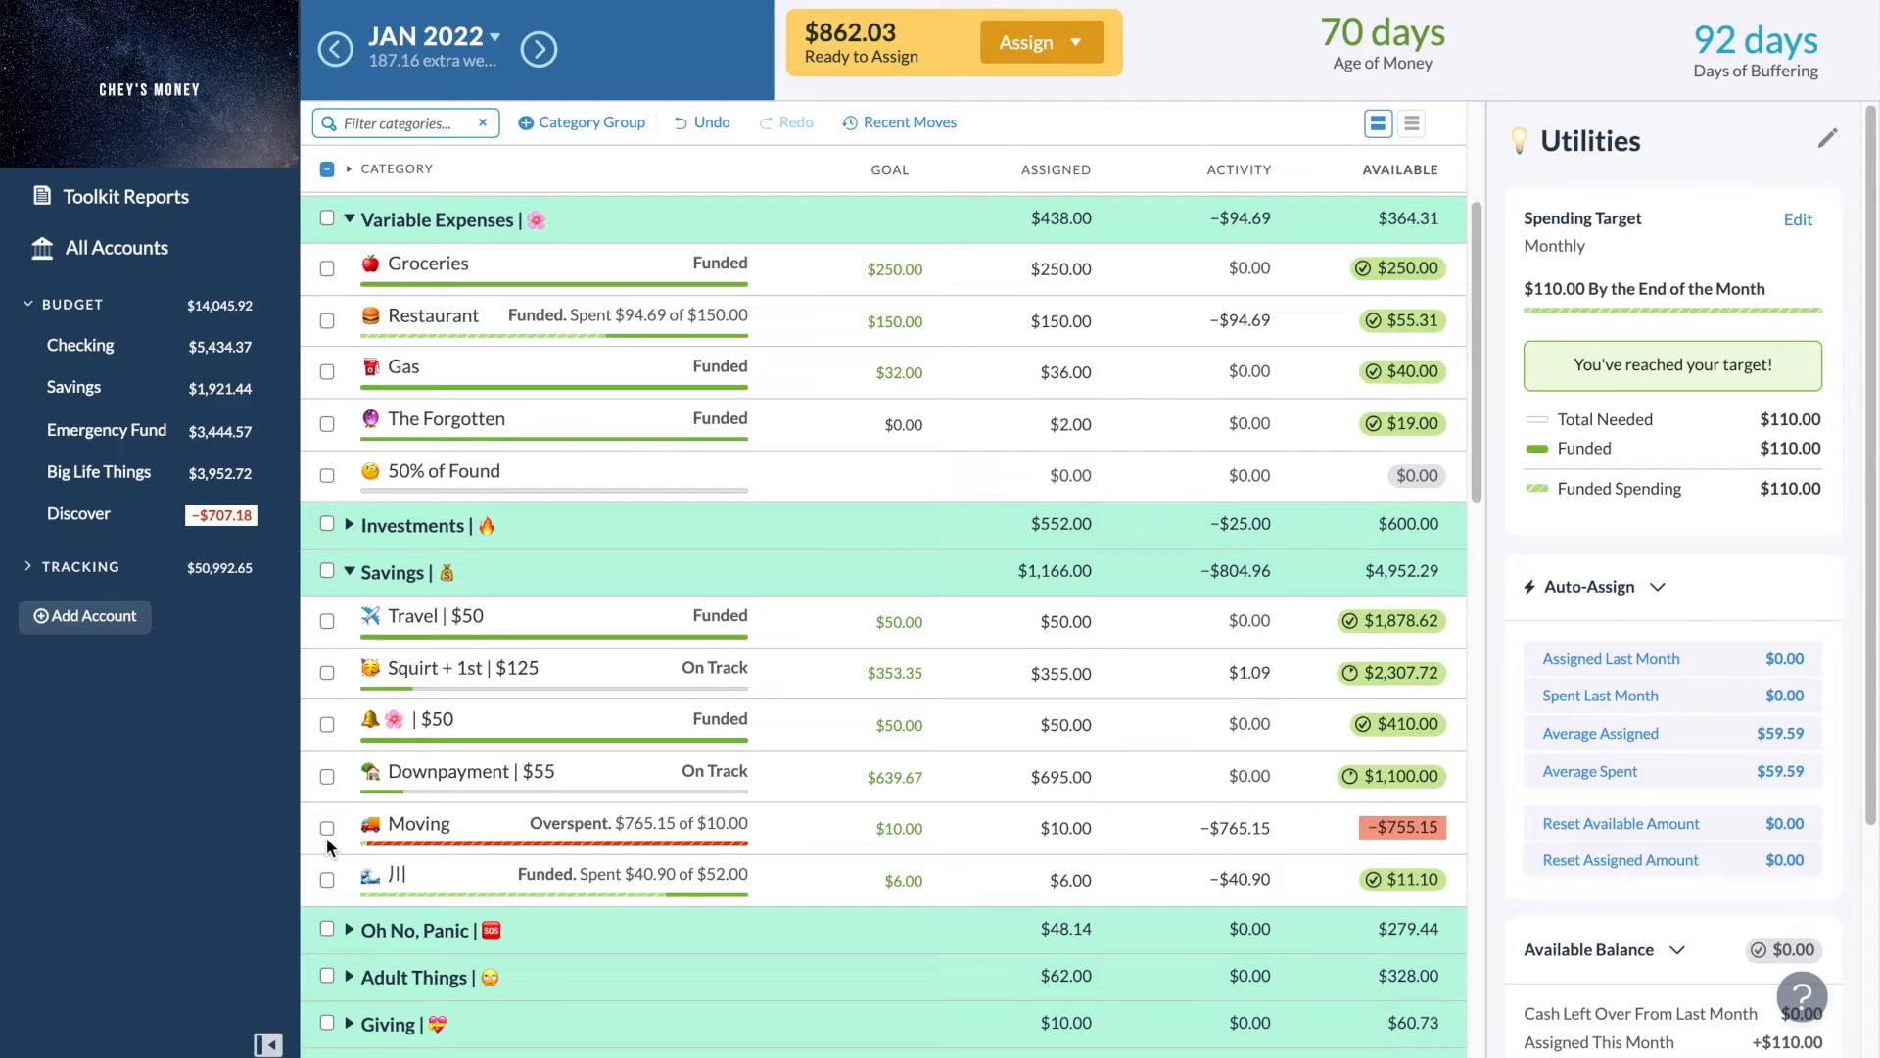
pyautogui.click(328, 830)
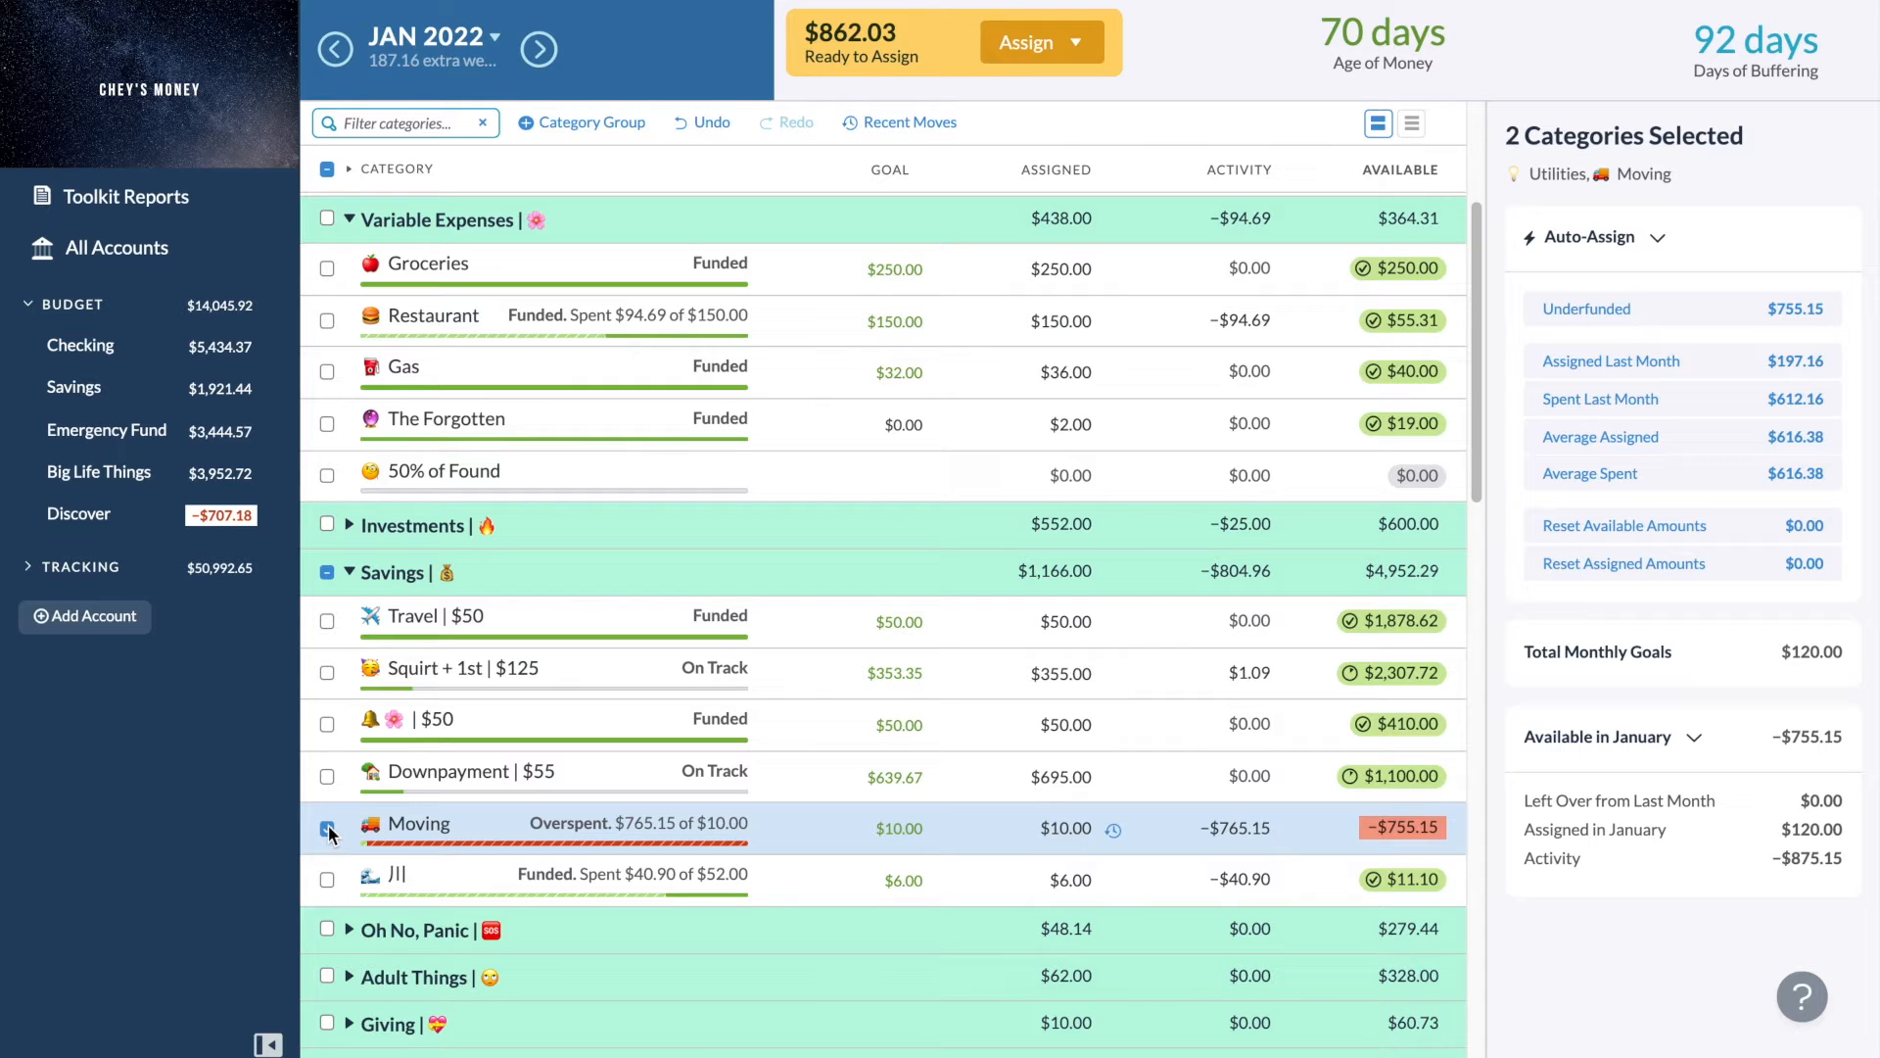
pyautogui.click(328, 829)
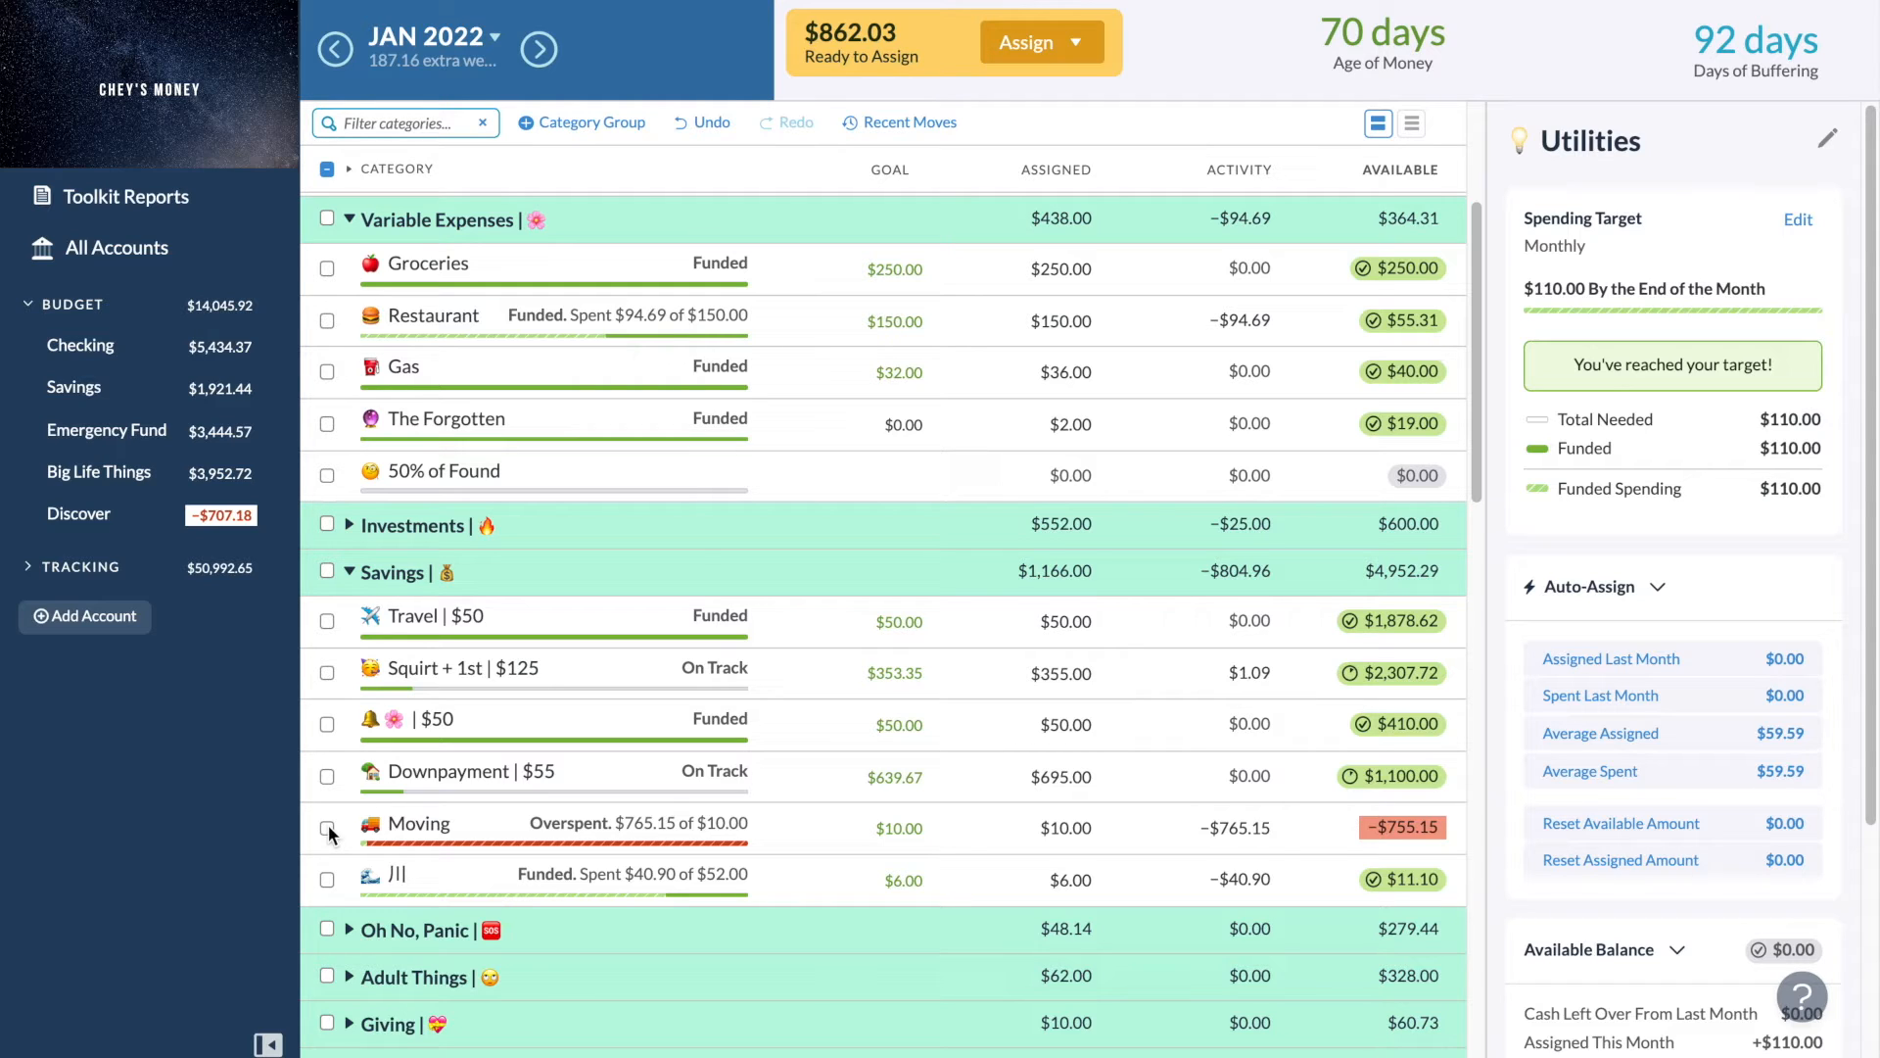
# - Add $85 to the 川 category's assigned amount in the Savings group
pyautogui.scroll(2, 327, 824)
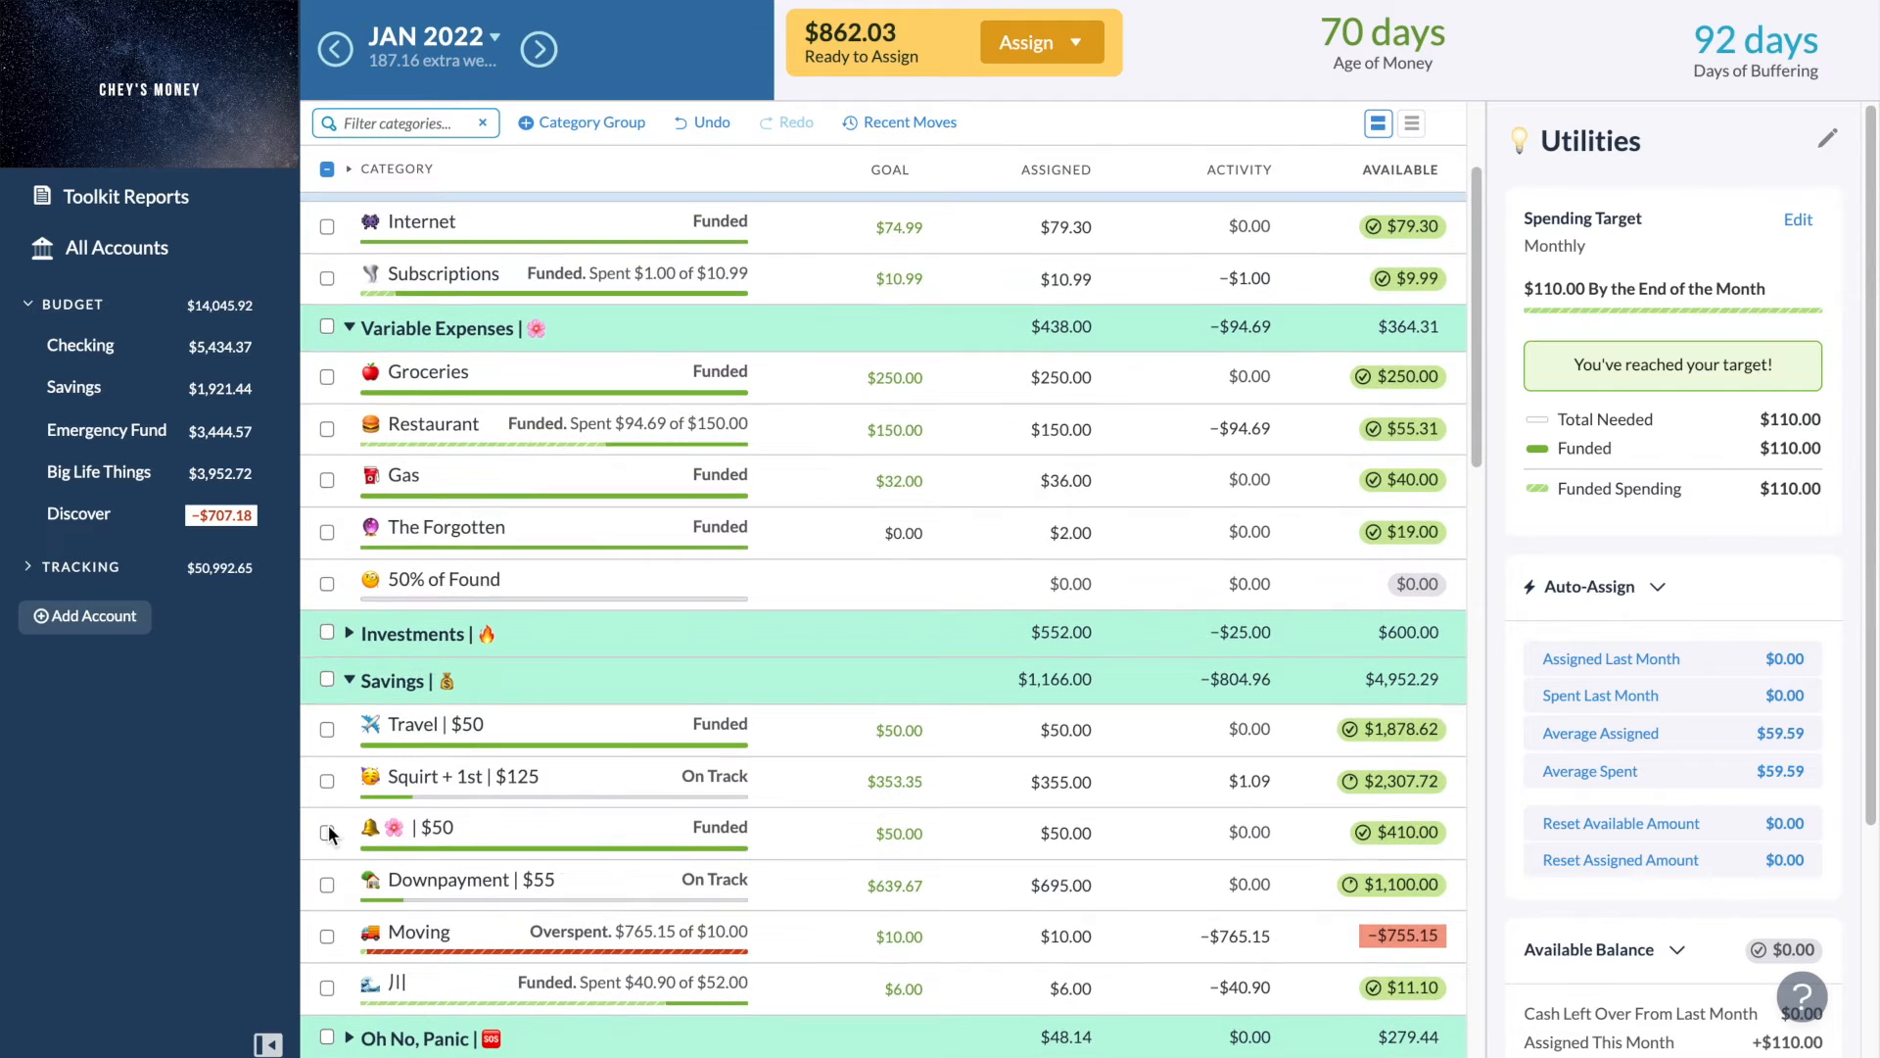
pyautogui.scroll(1, 327, 825)
pyautogui.scroll(-4, 327, 825)
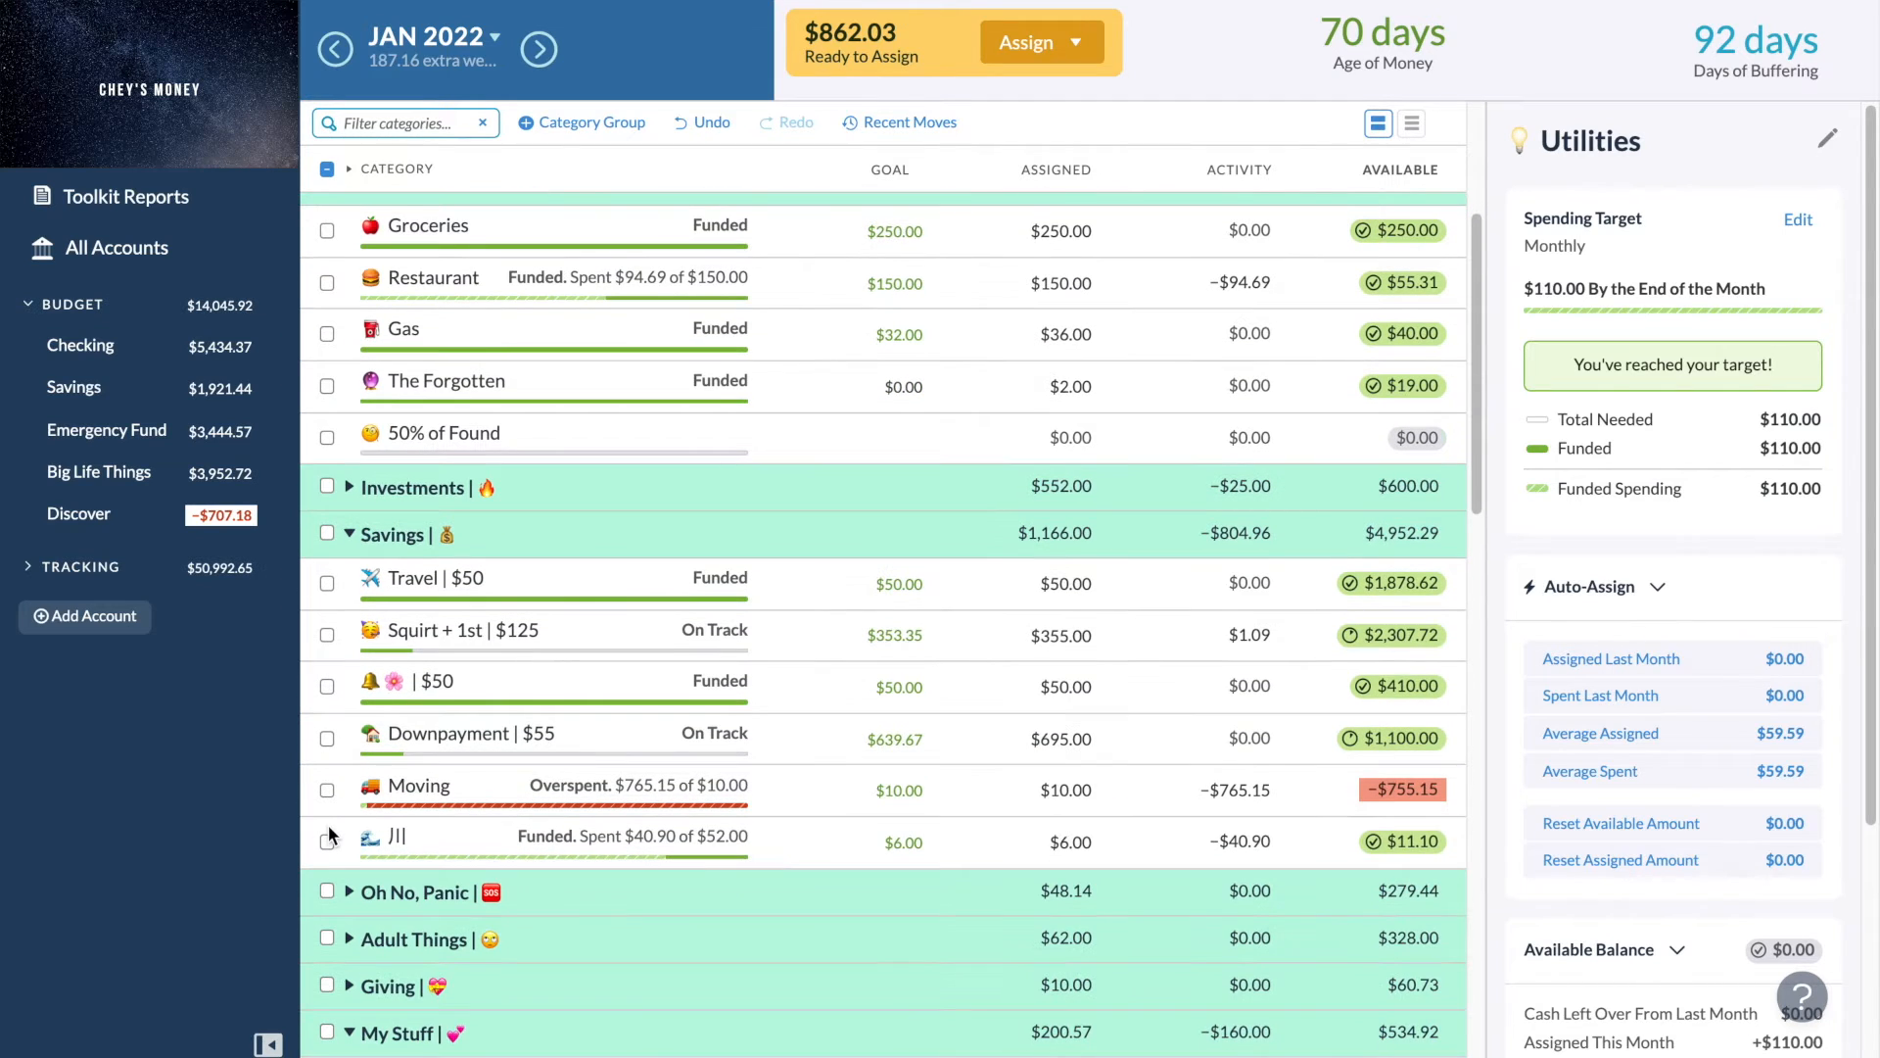
pyautogui.scroll(-4, 328, 825)
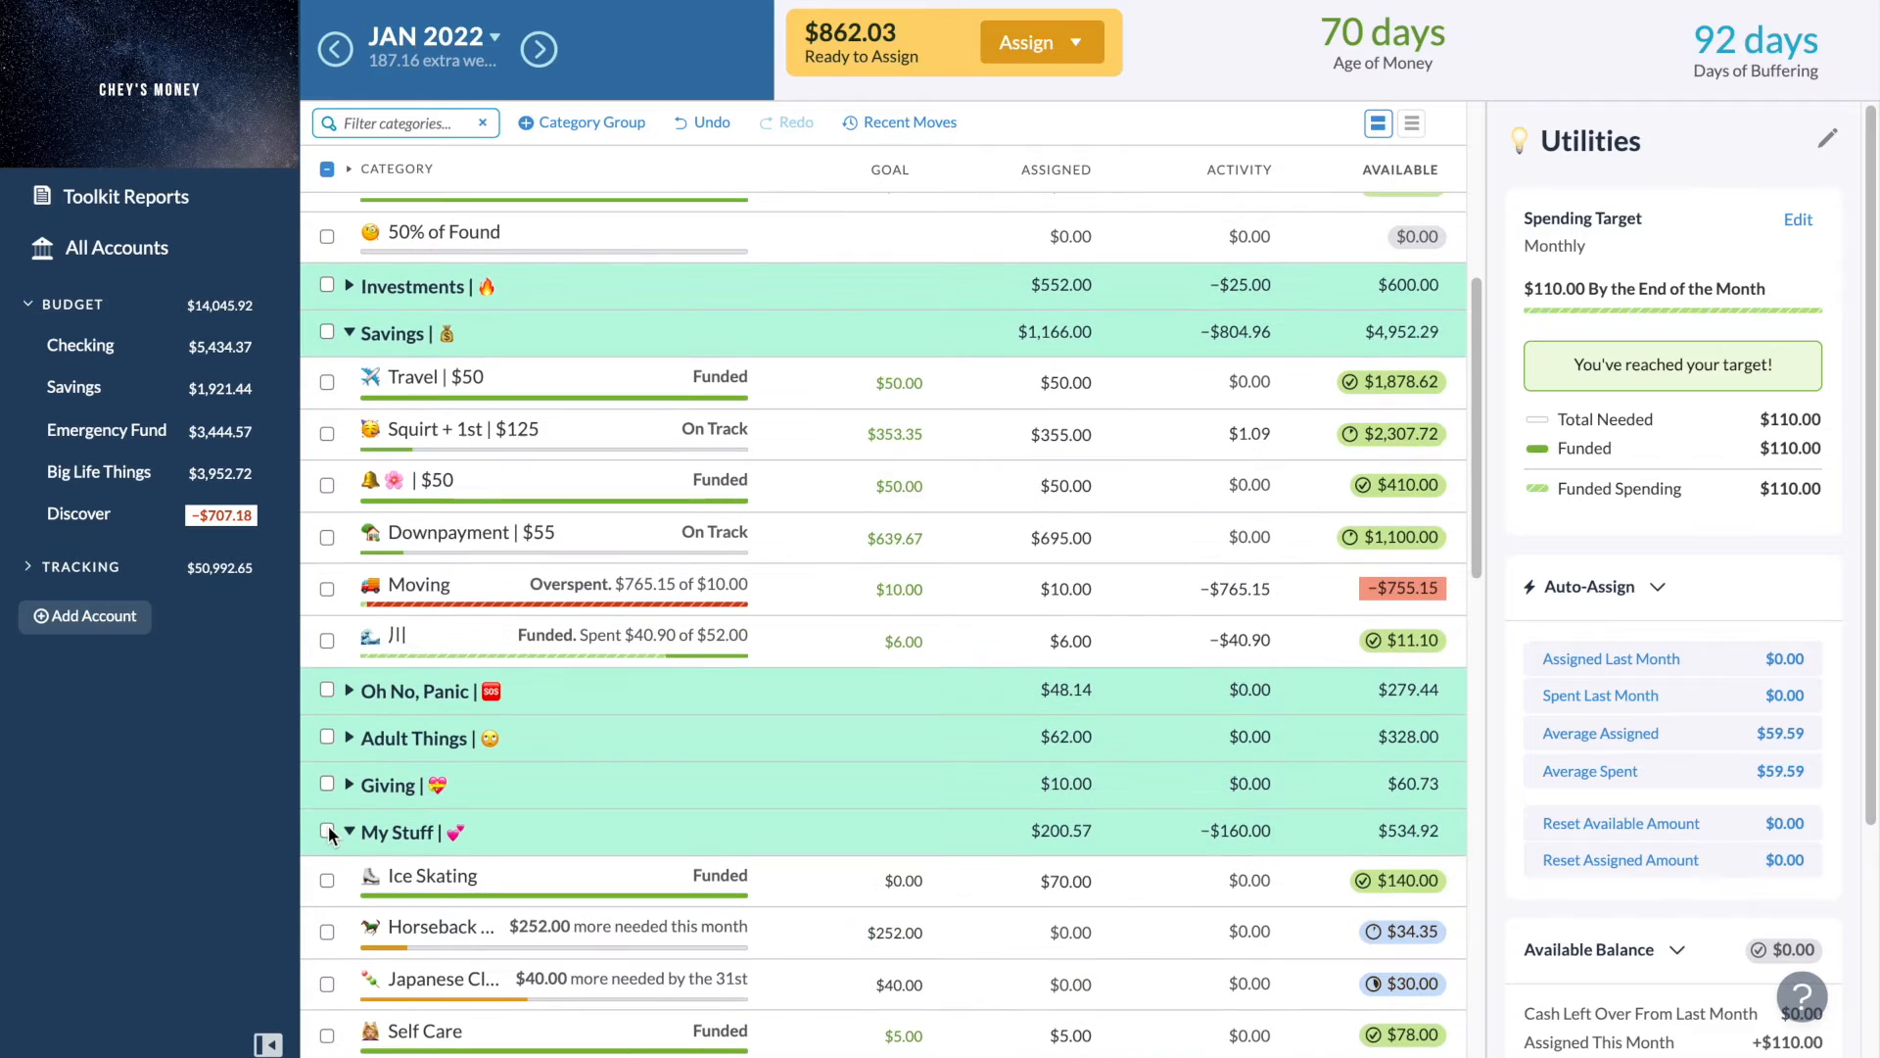
pyautogui.click(1091, 635)
pyautogui.click(1094, 640)
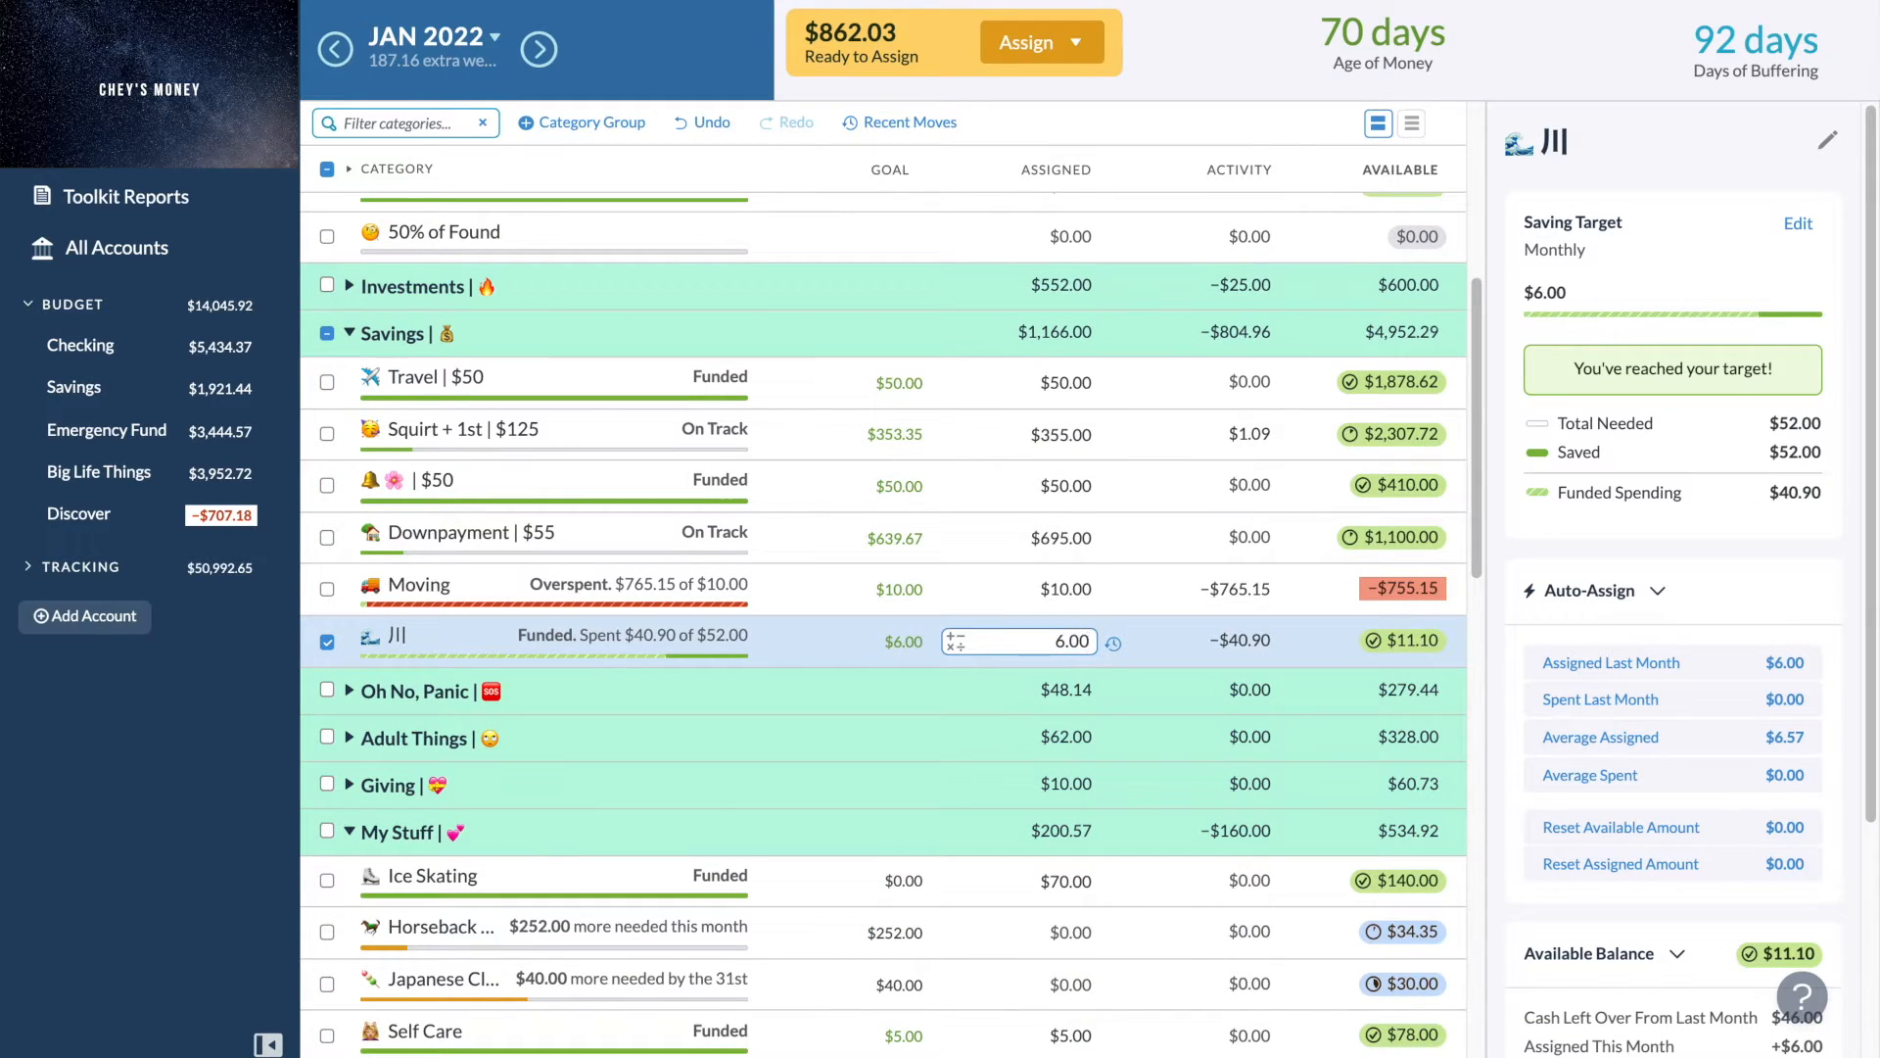
pyautogui.write('+85')
pyautogui.press('Return')
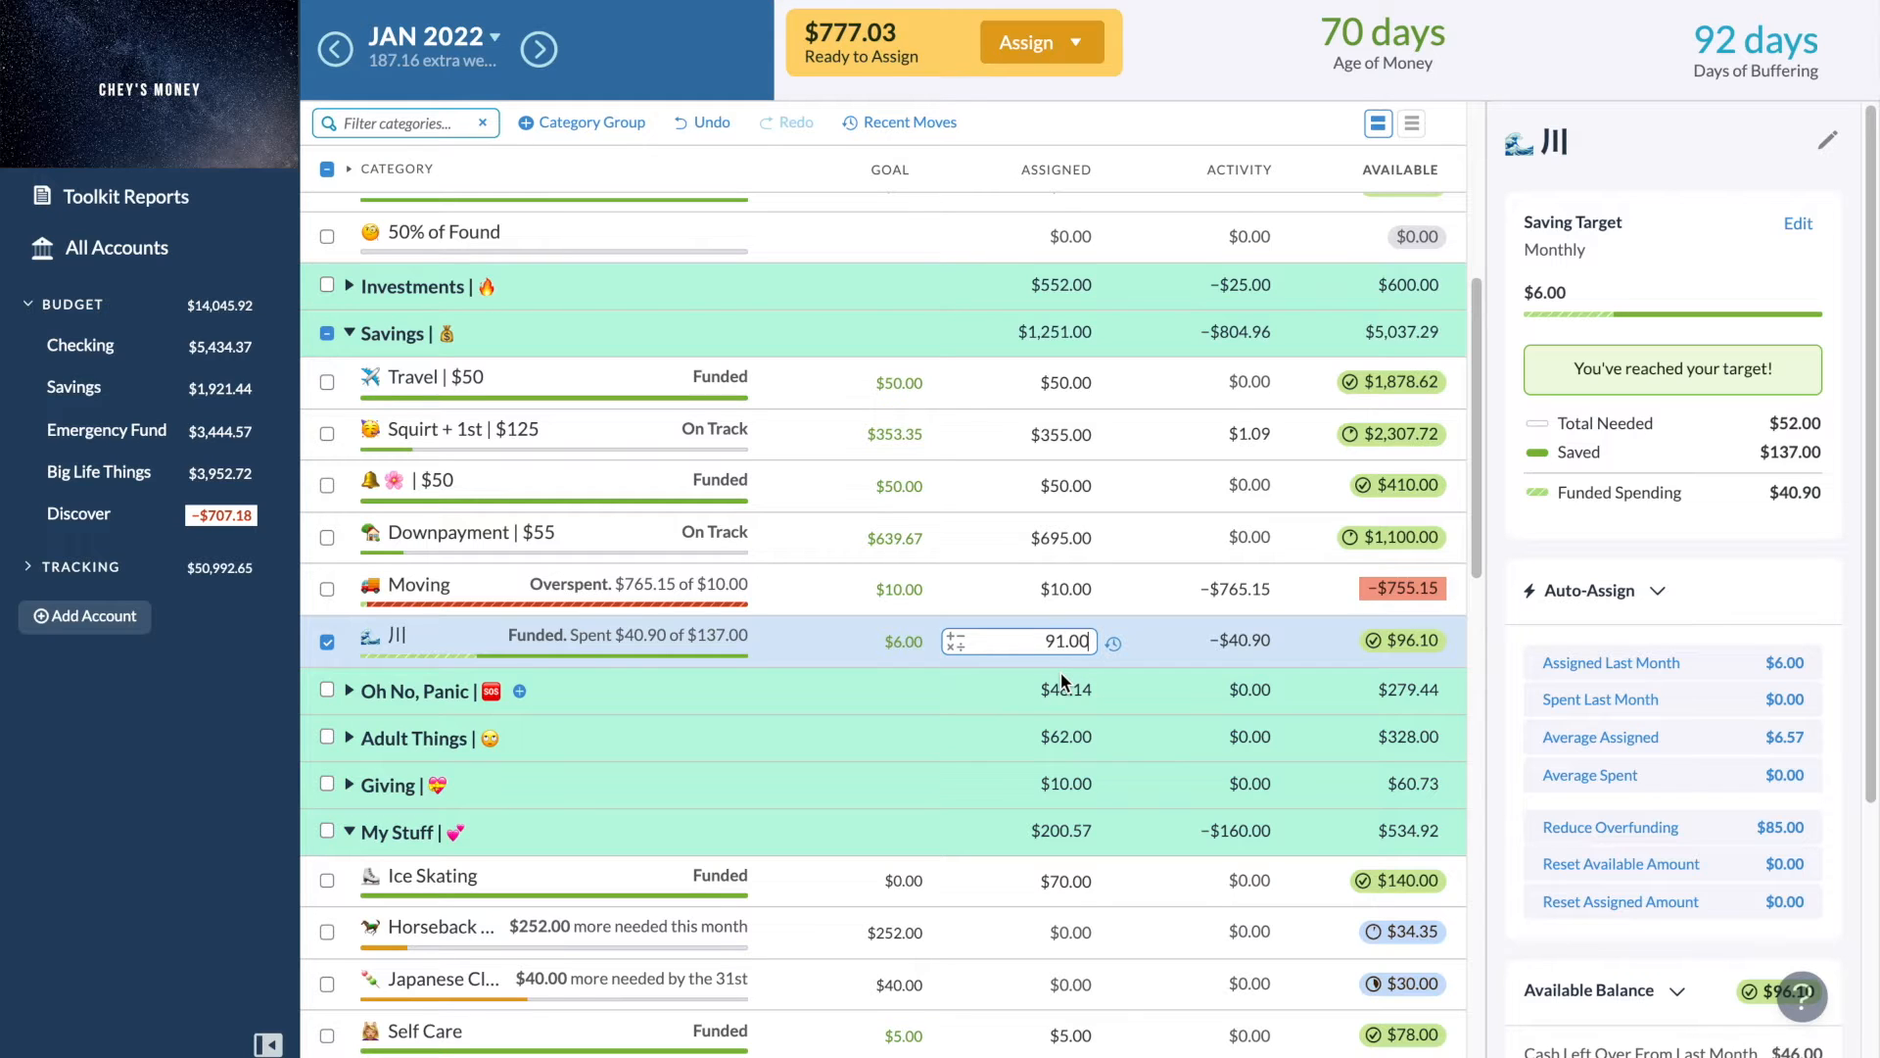
# - Move $0.10 of the 川 category's available money back to Ready to Assign
pyautogui.click(1419, 639)
pyautogui.click(1302, 738)
pyautogui.press('BackSpace')
pyautogui.press('BackSpace')
pyautogui.press('BackSpace')
pyautogui.click(1308, 817)
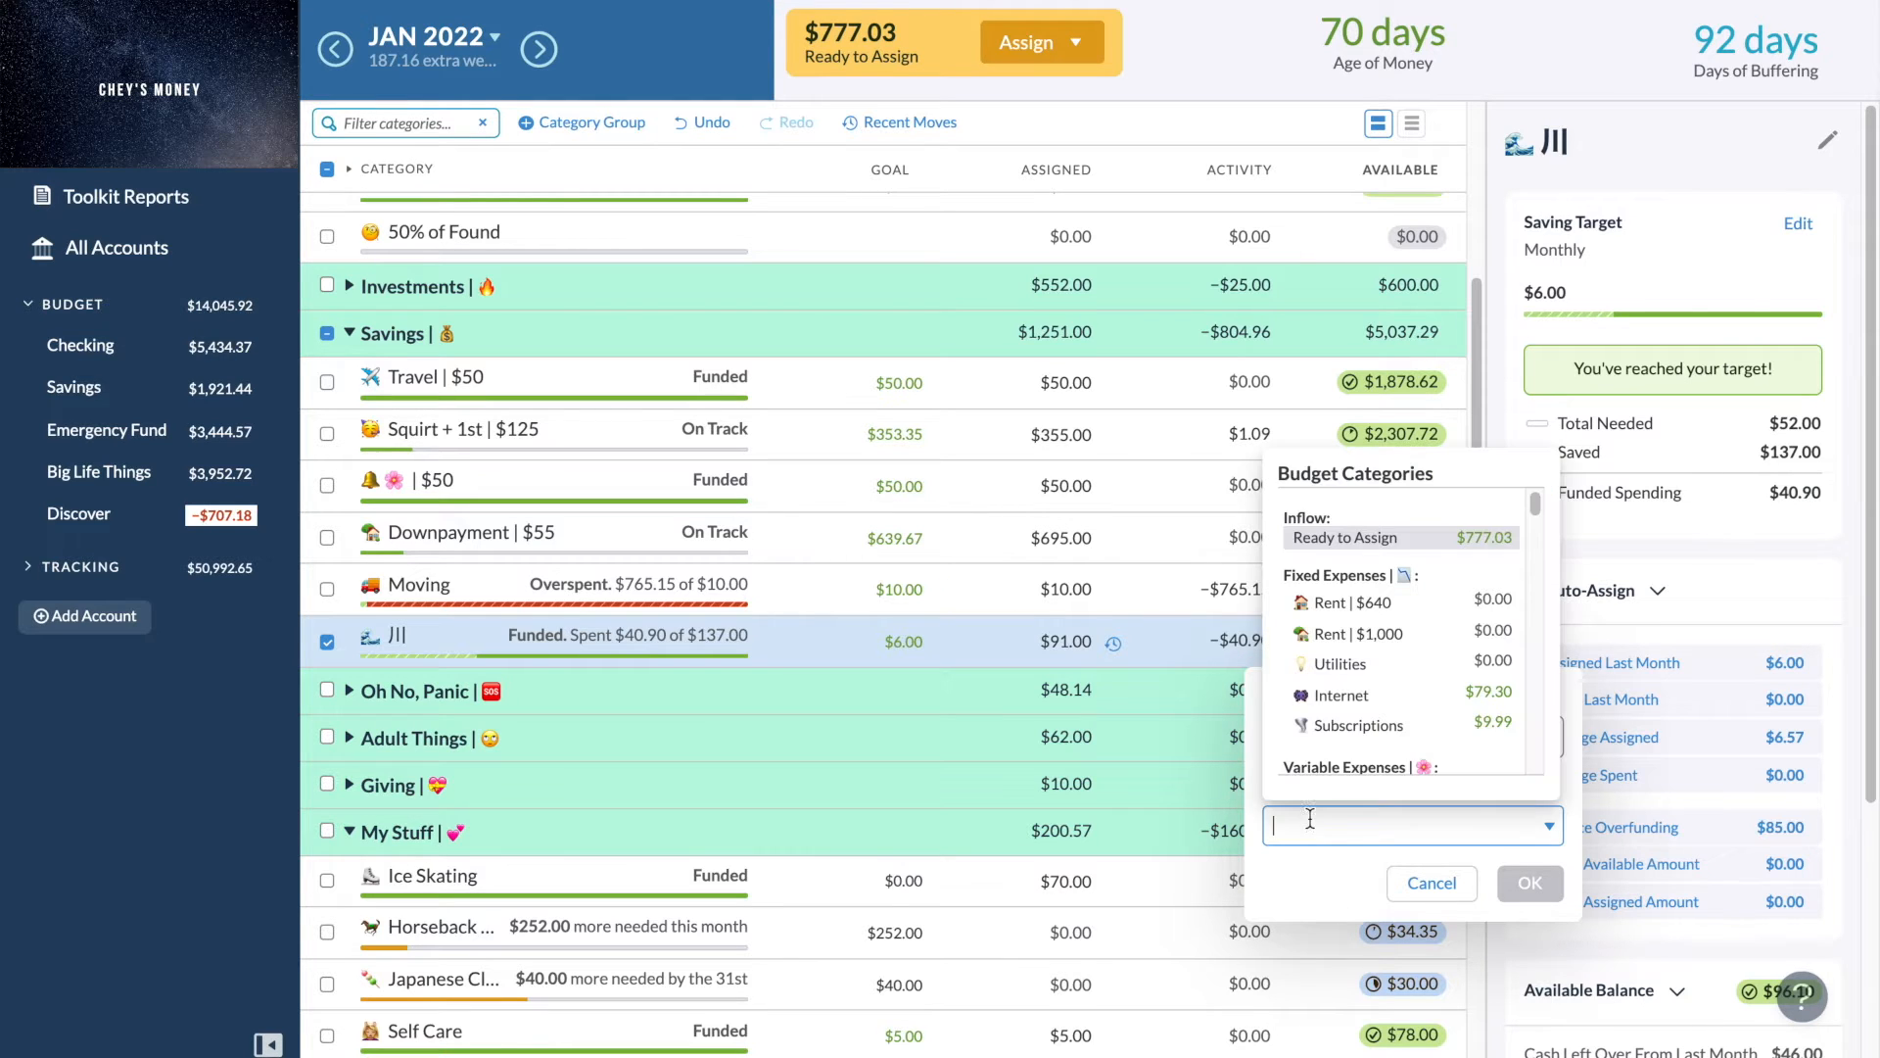
pyautogui.click(1391, 544)
pyautogui.press('Return')
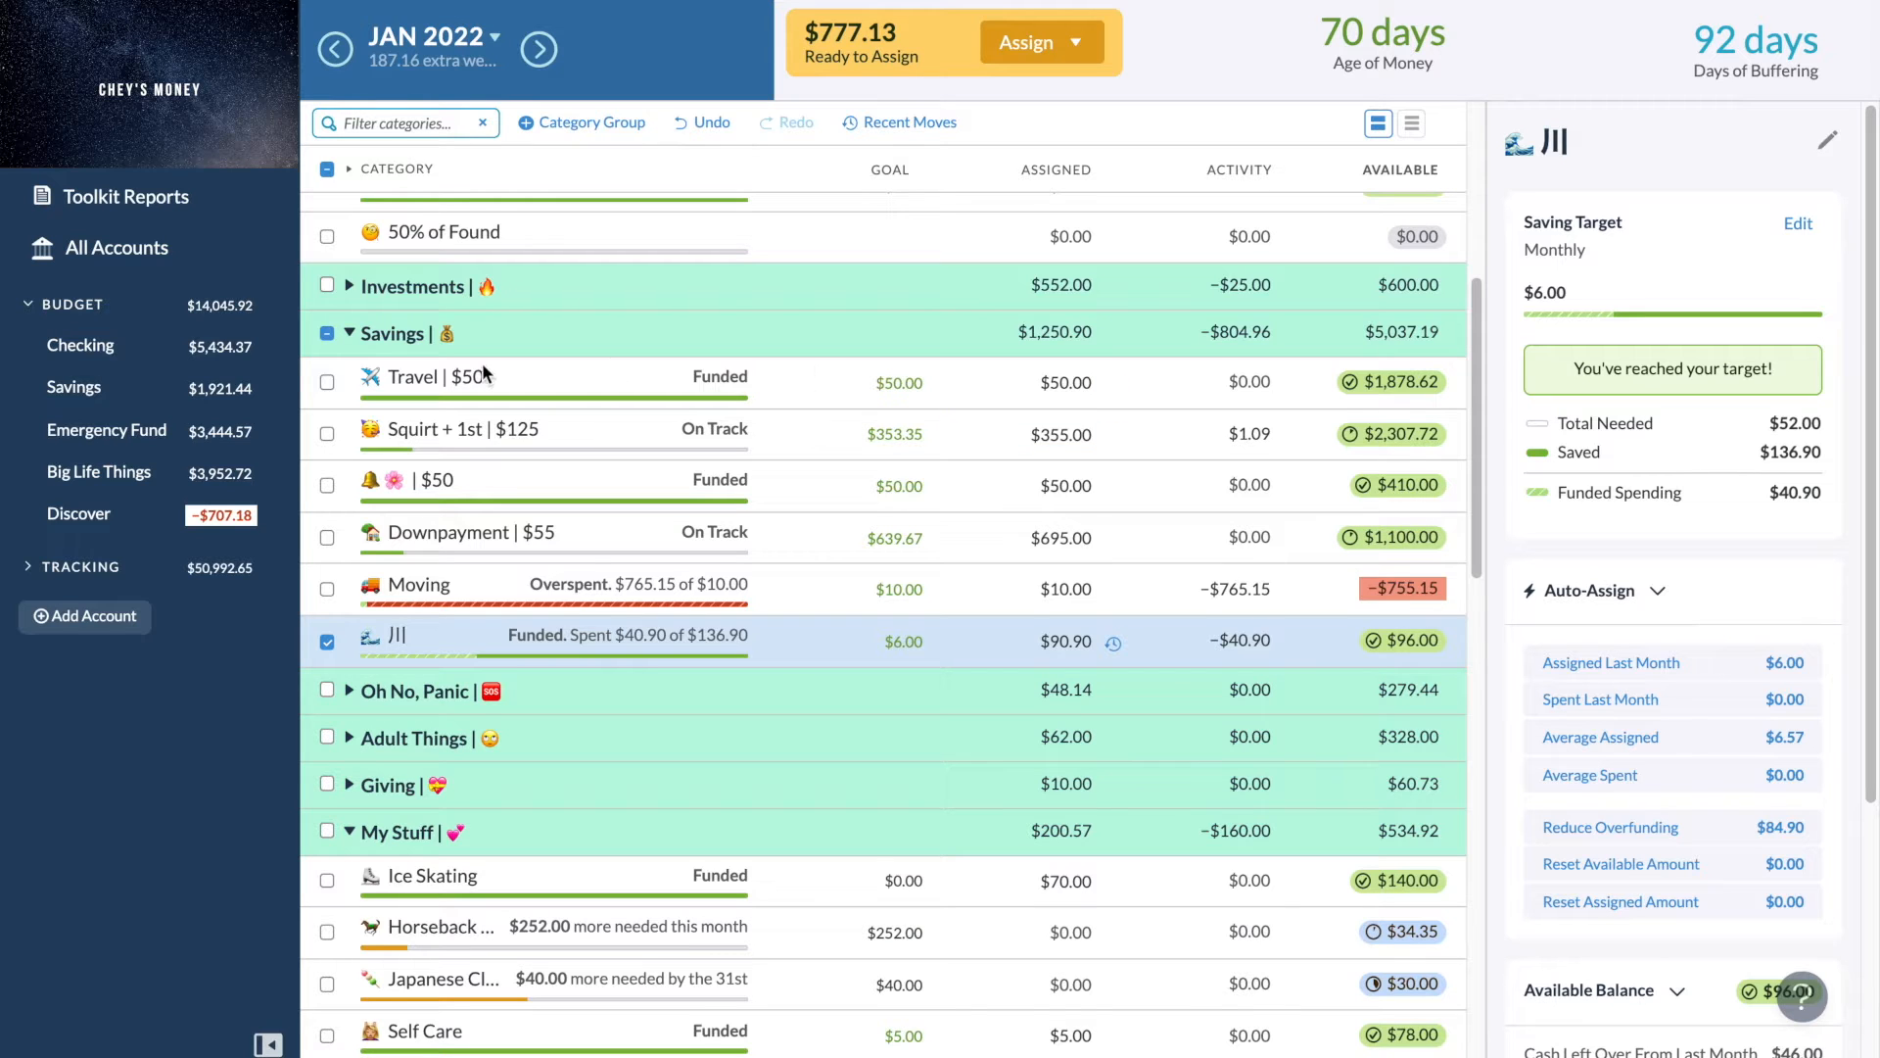
# - Collapse the Savings group and set the Japanese Classes assigned amount to $90
pyautogui.click(350, 334)
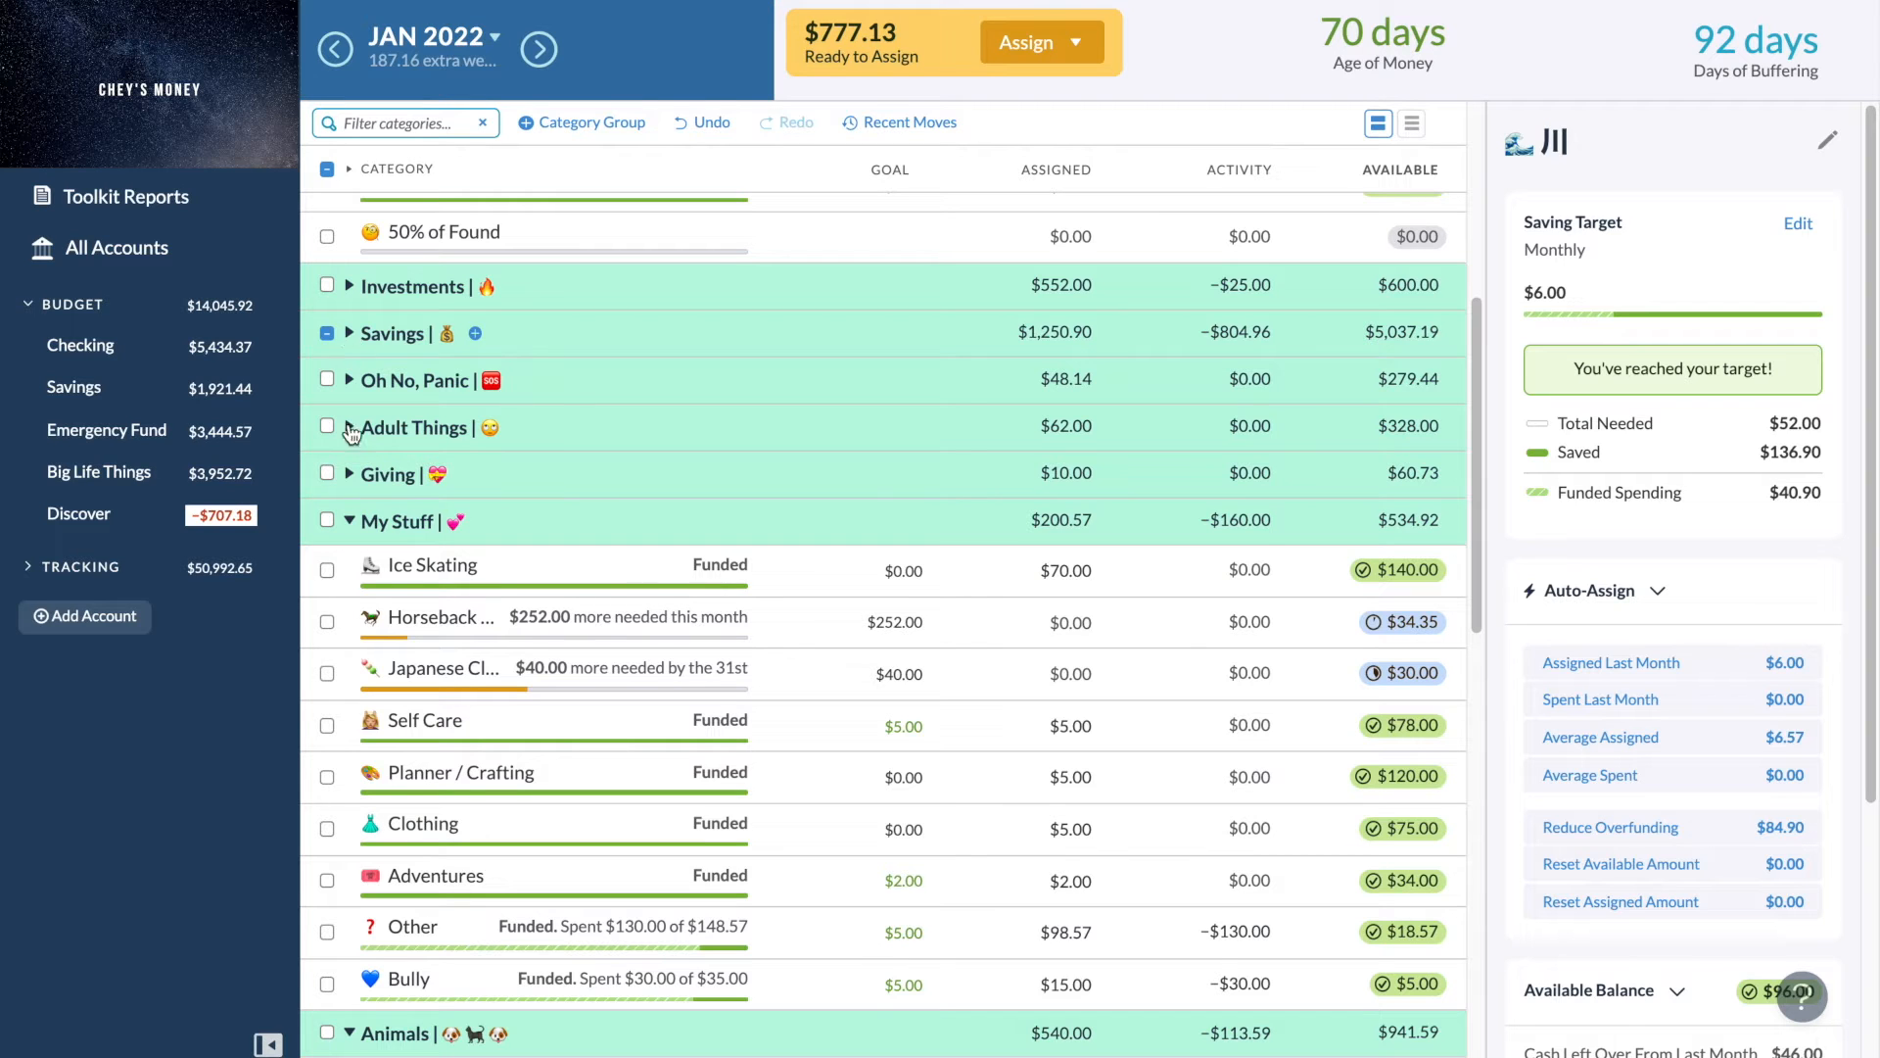
pyautogui.scroll(-1, 387, 574)
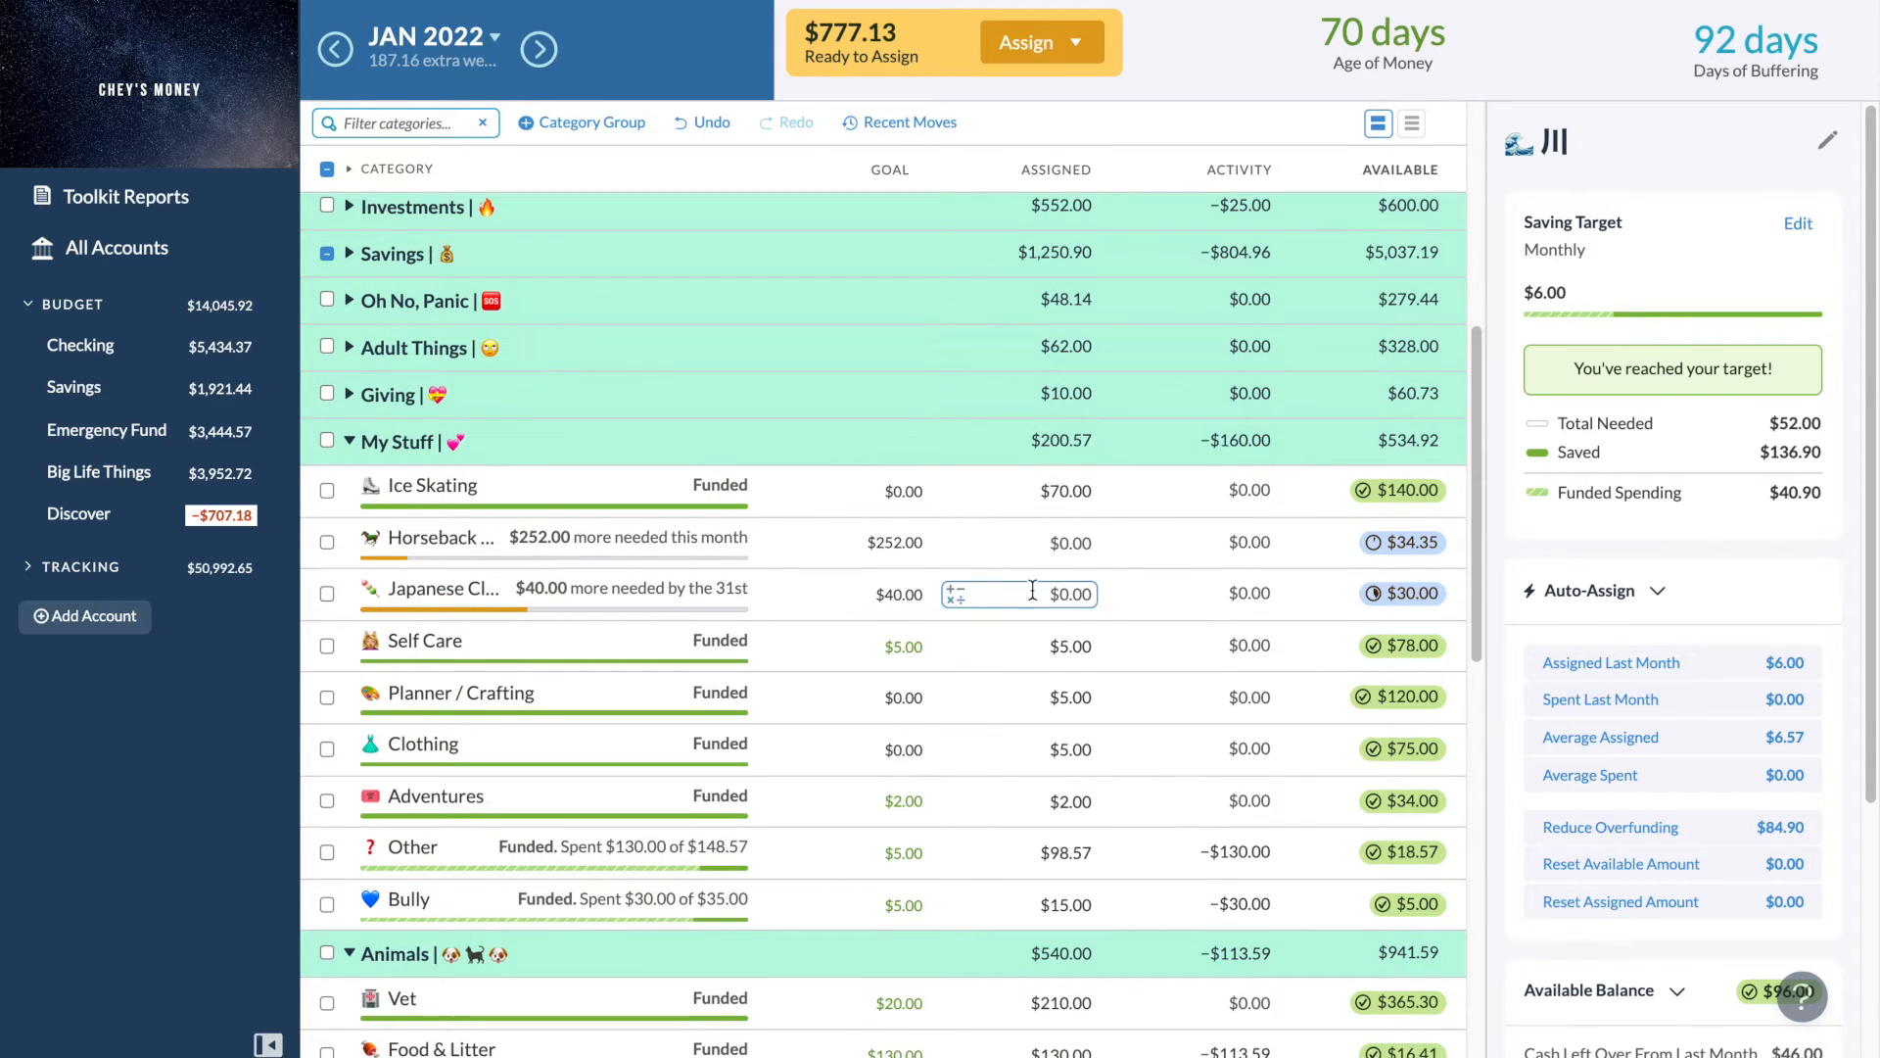
pyautogui.click(1111, 606)
pyautogui.write('90')
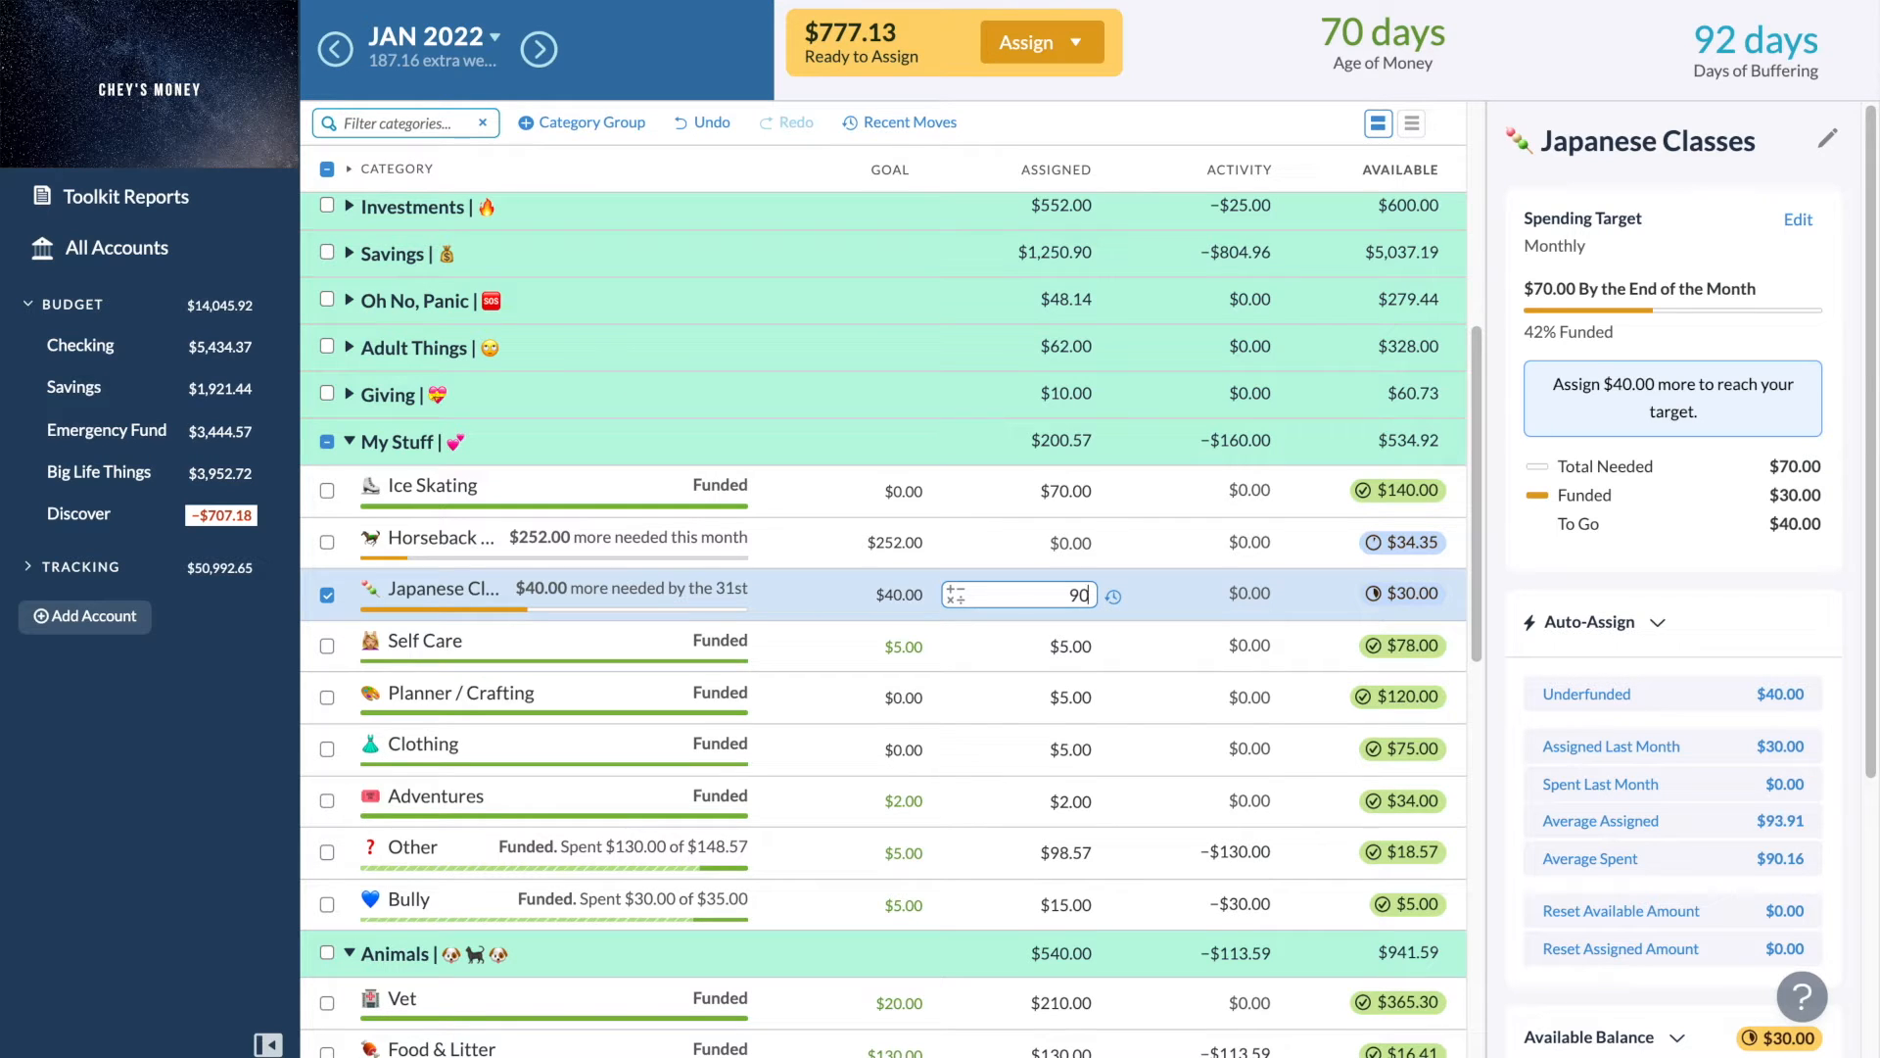
pyautogui.press('Return')
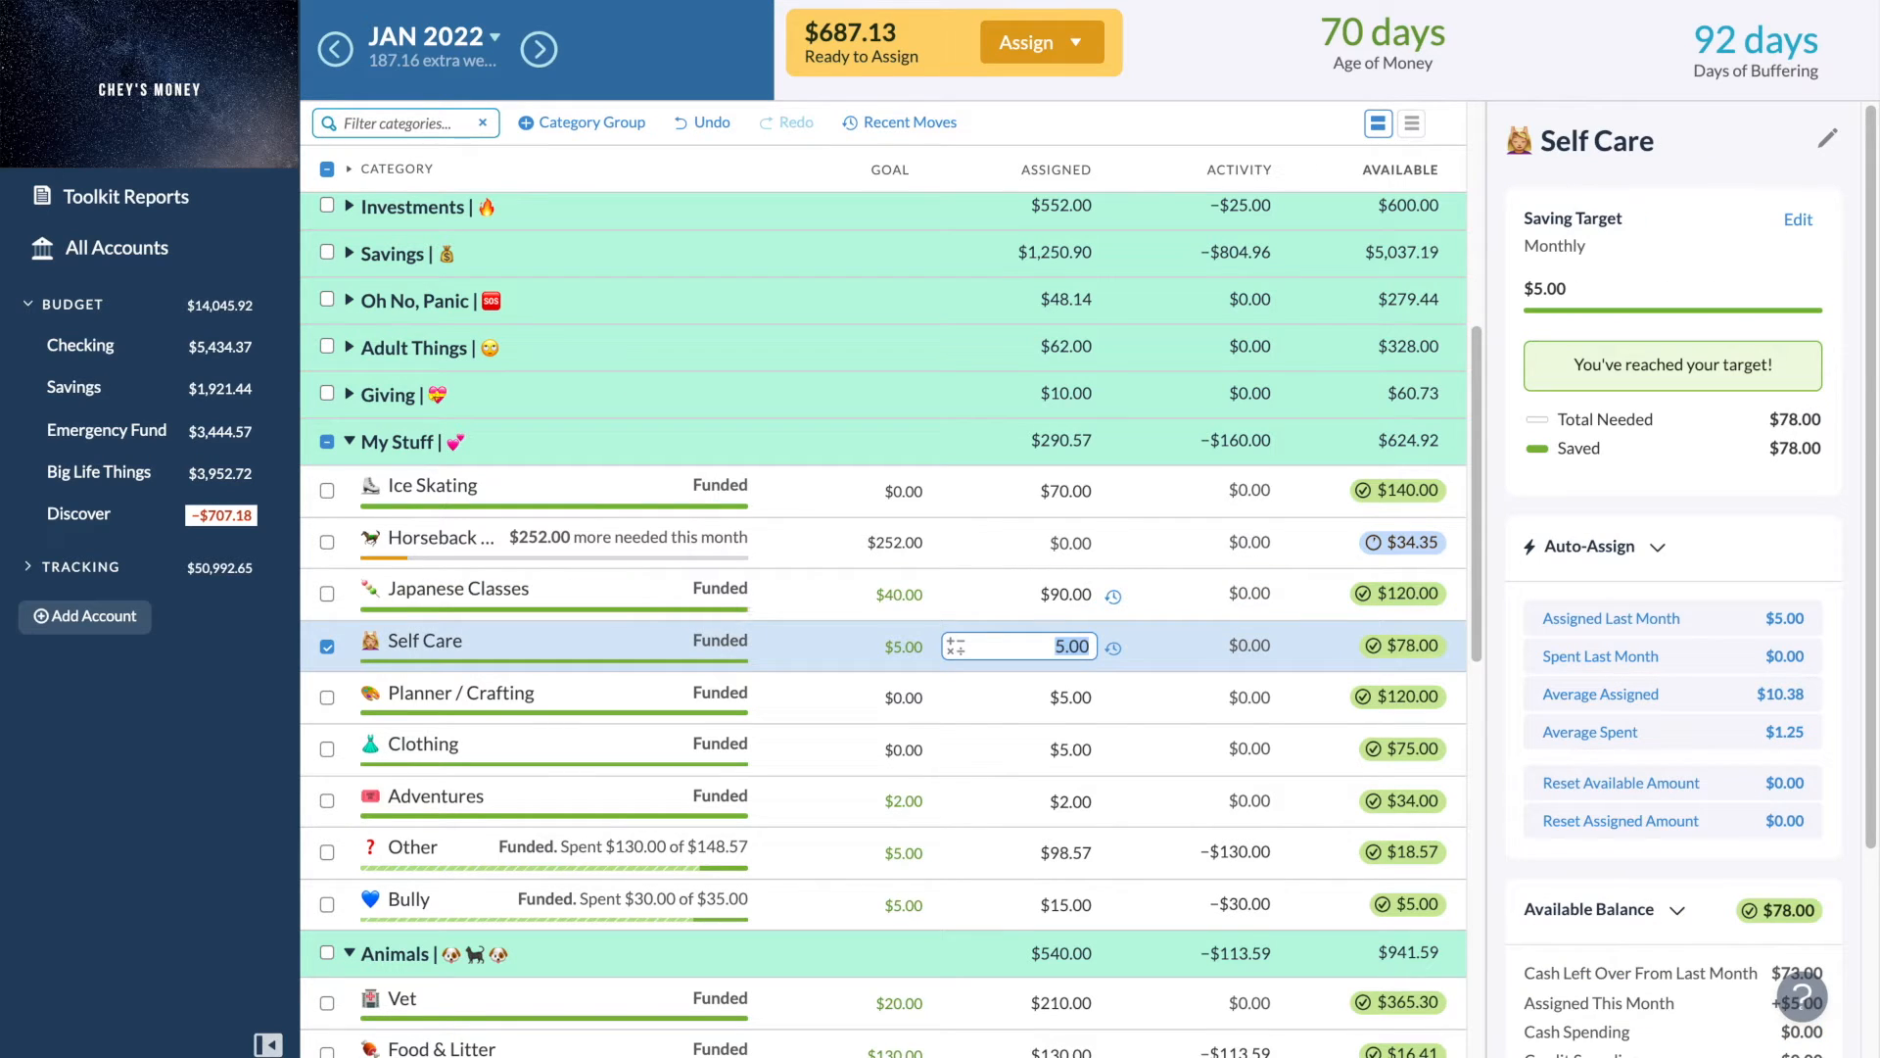
# - Lower the Japanese Classes assigned amount to $80
pyautogui.click(1078, 592)
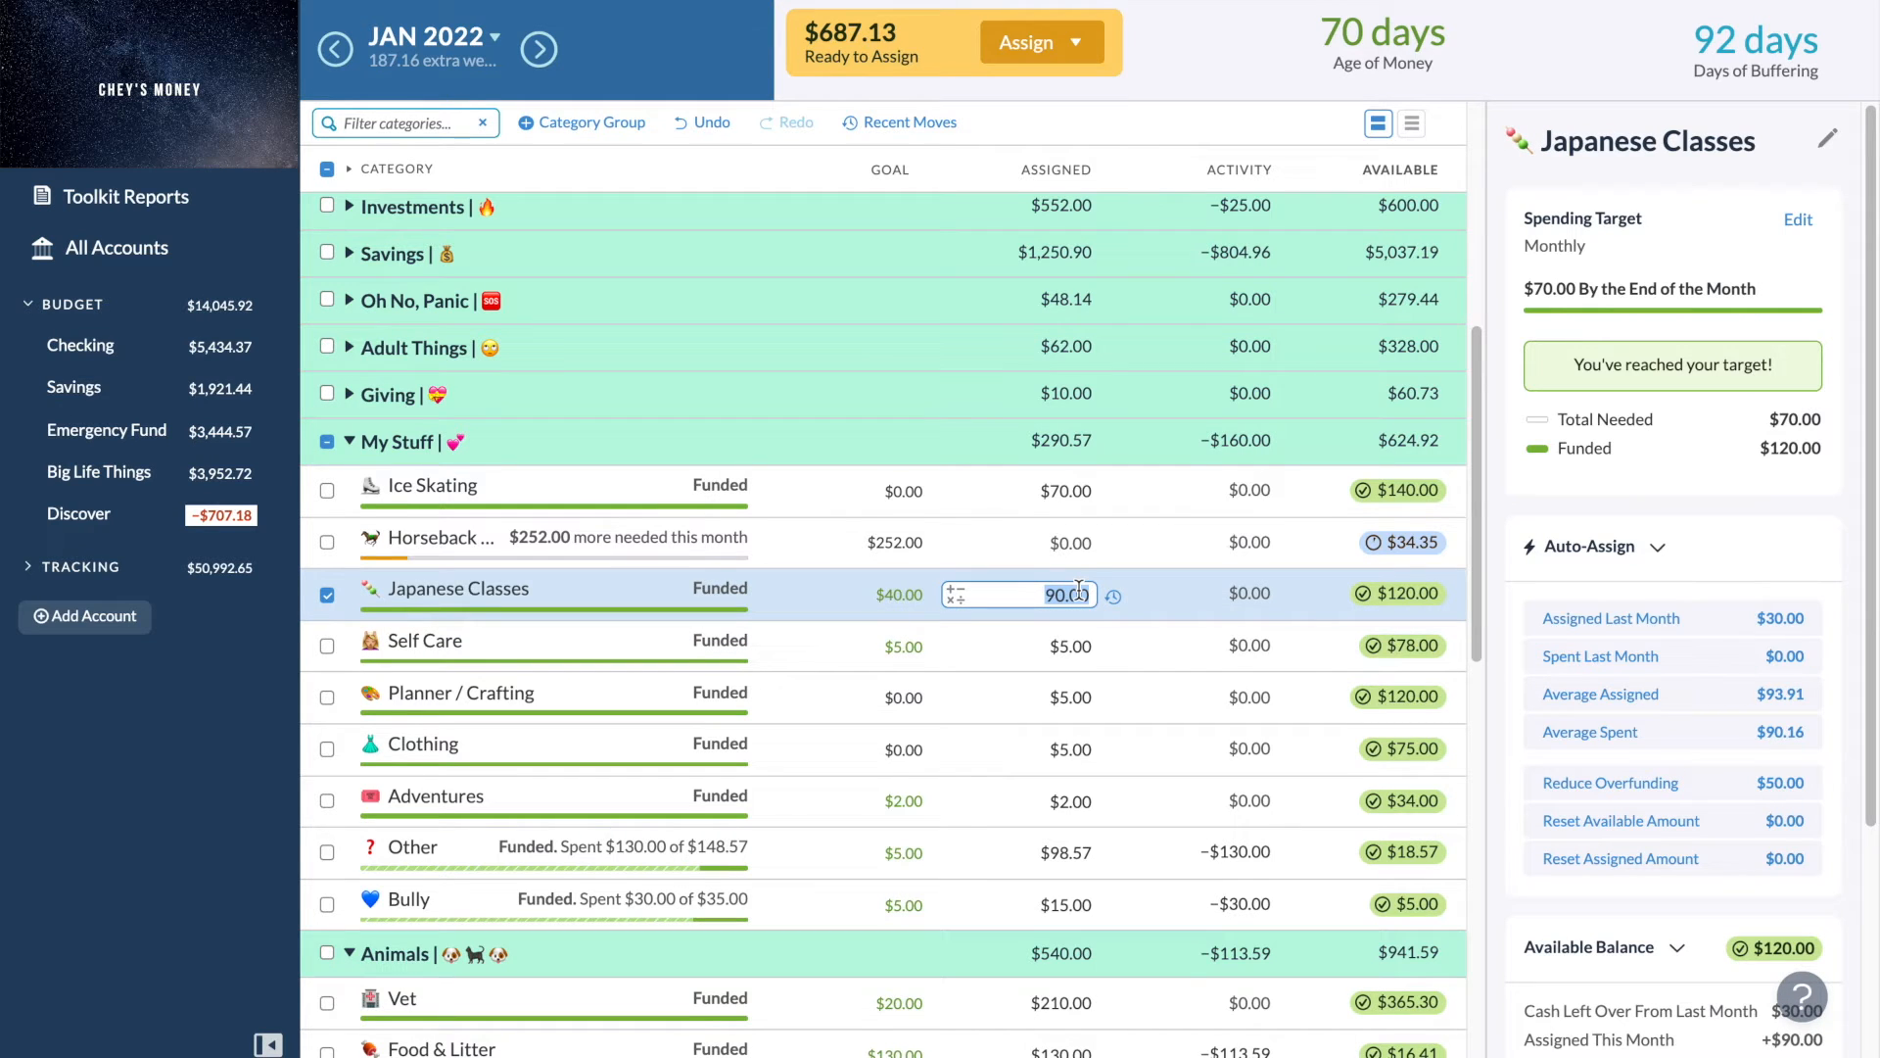
pyautogui.press('BackSpace')
pyautogui.write('80')
pyautogui.press('Return')
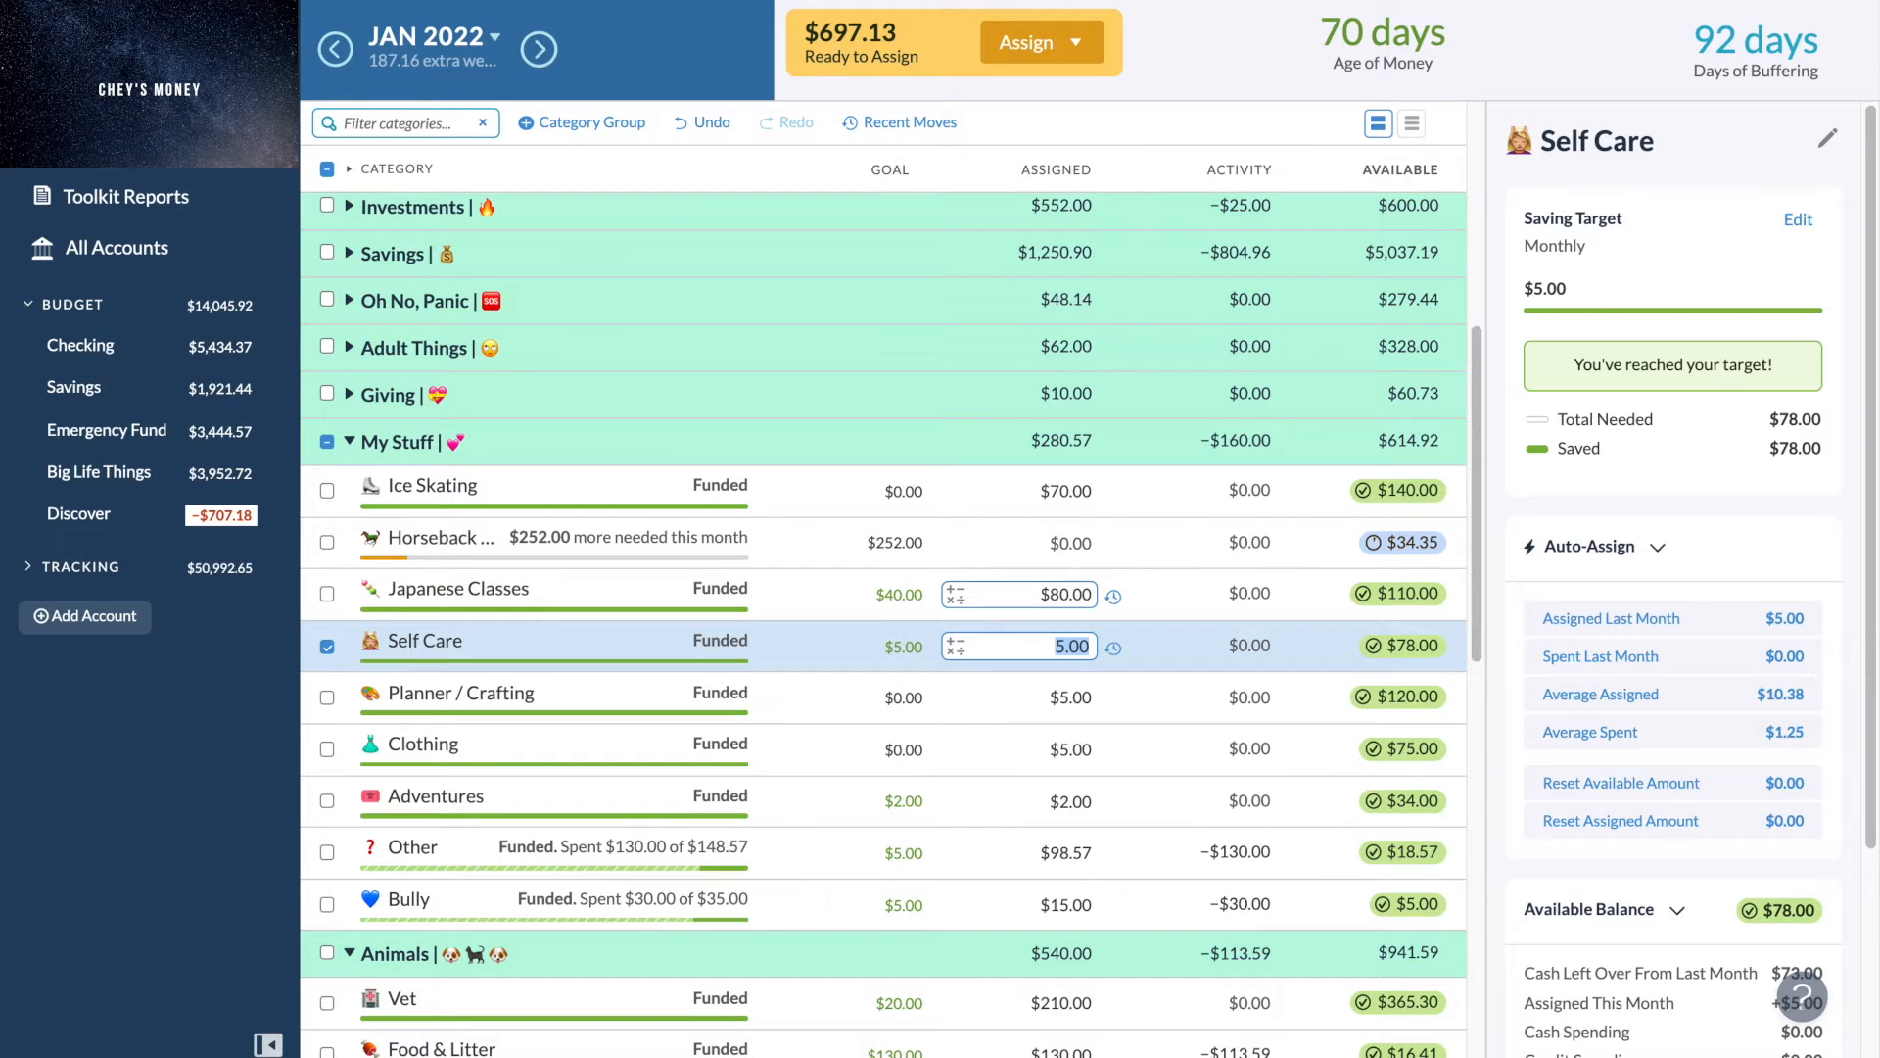
# - Set the Japanese Classes assigned amount to $70
pyautogui.click(1062, 593)
pyautogui.write('70')
pyautogui.press('Return')
# - Add $150 to the Training category's assigned amount in the Animals group
pyautogui.scroll(-5, 1018, 602)
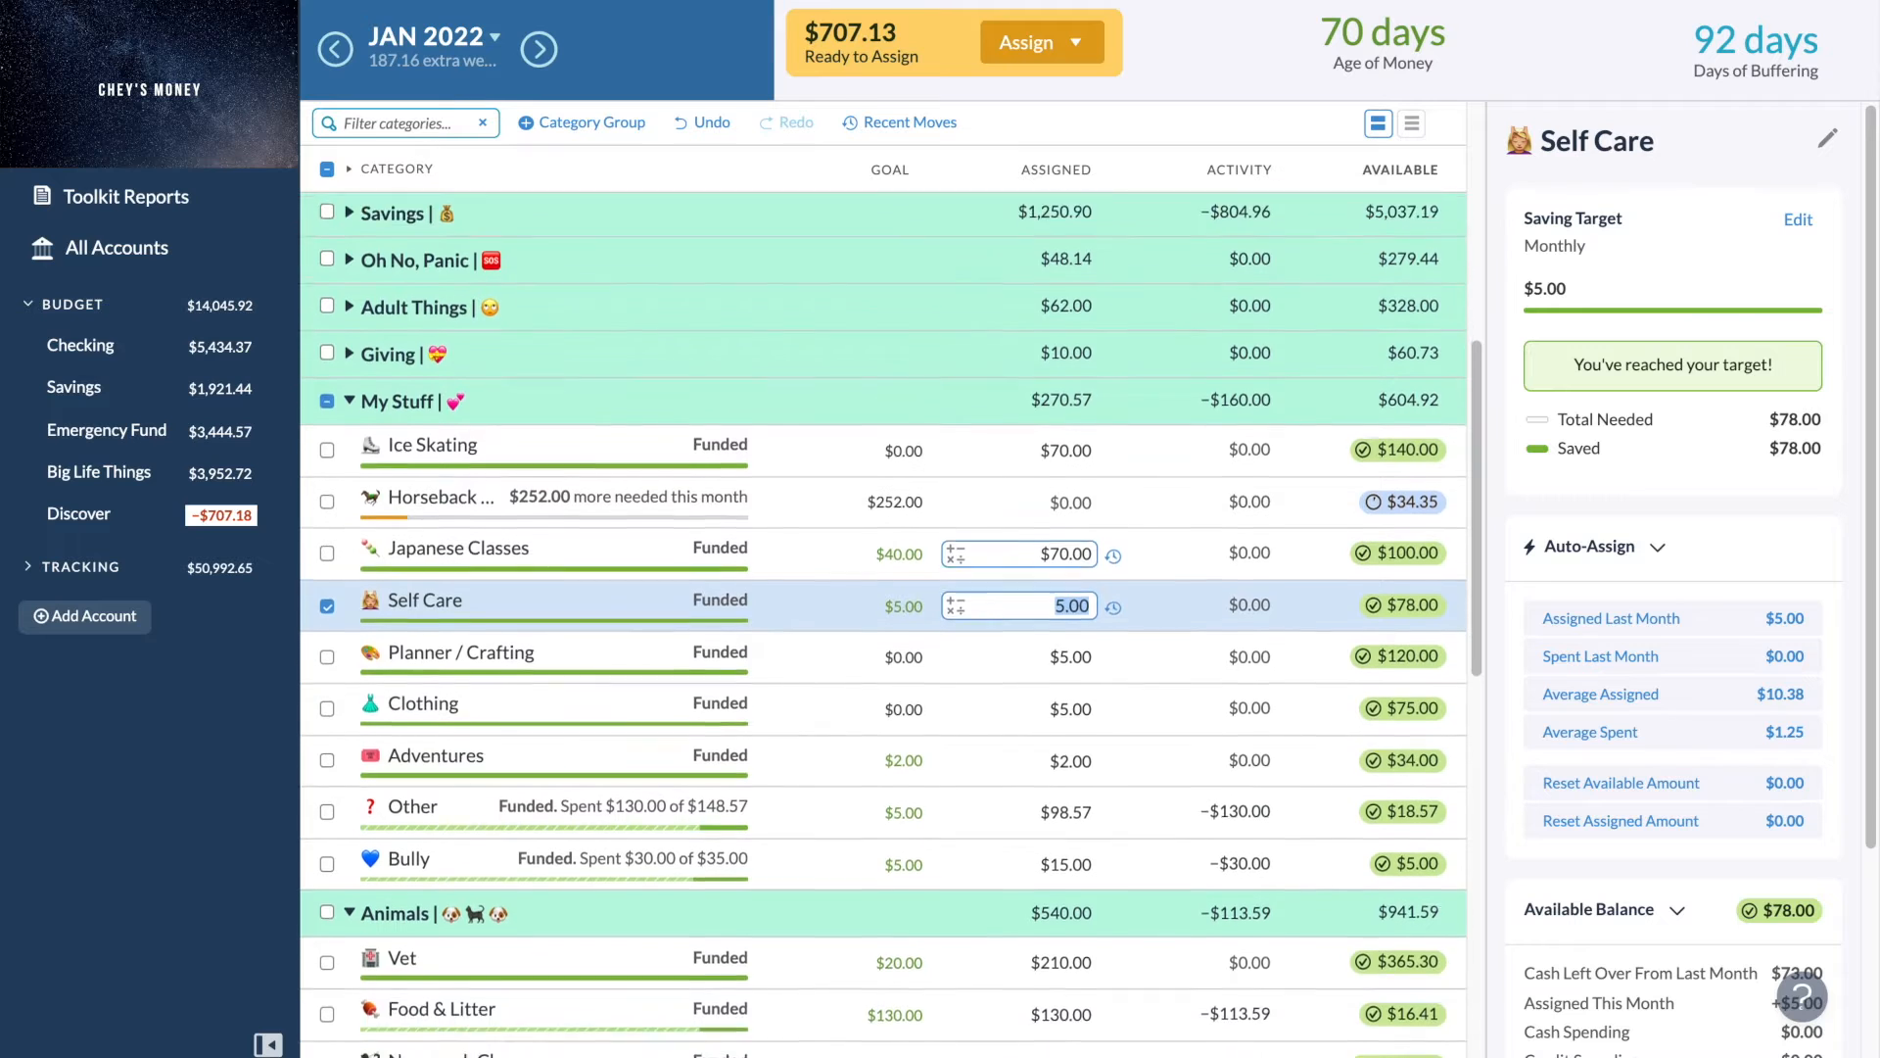
pyautogui.scroll(-1, 1018, 602)
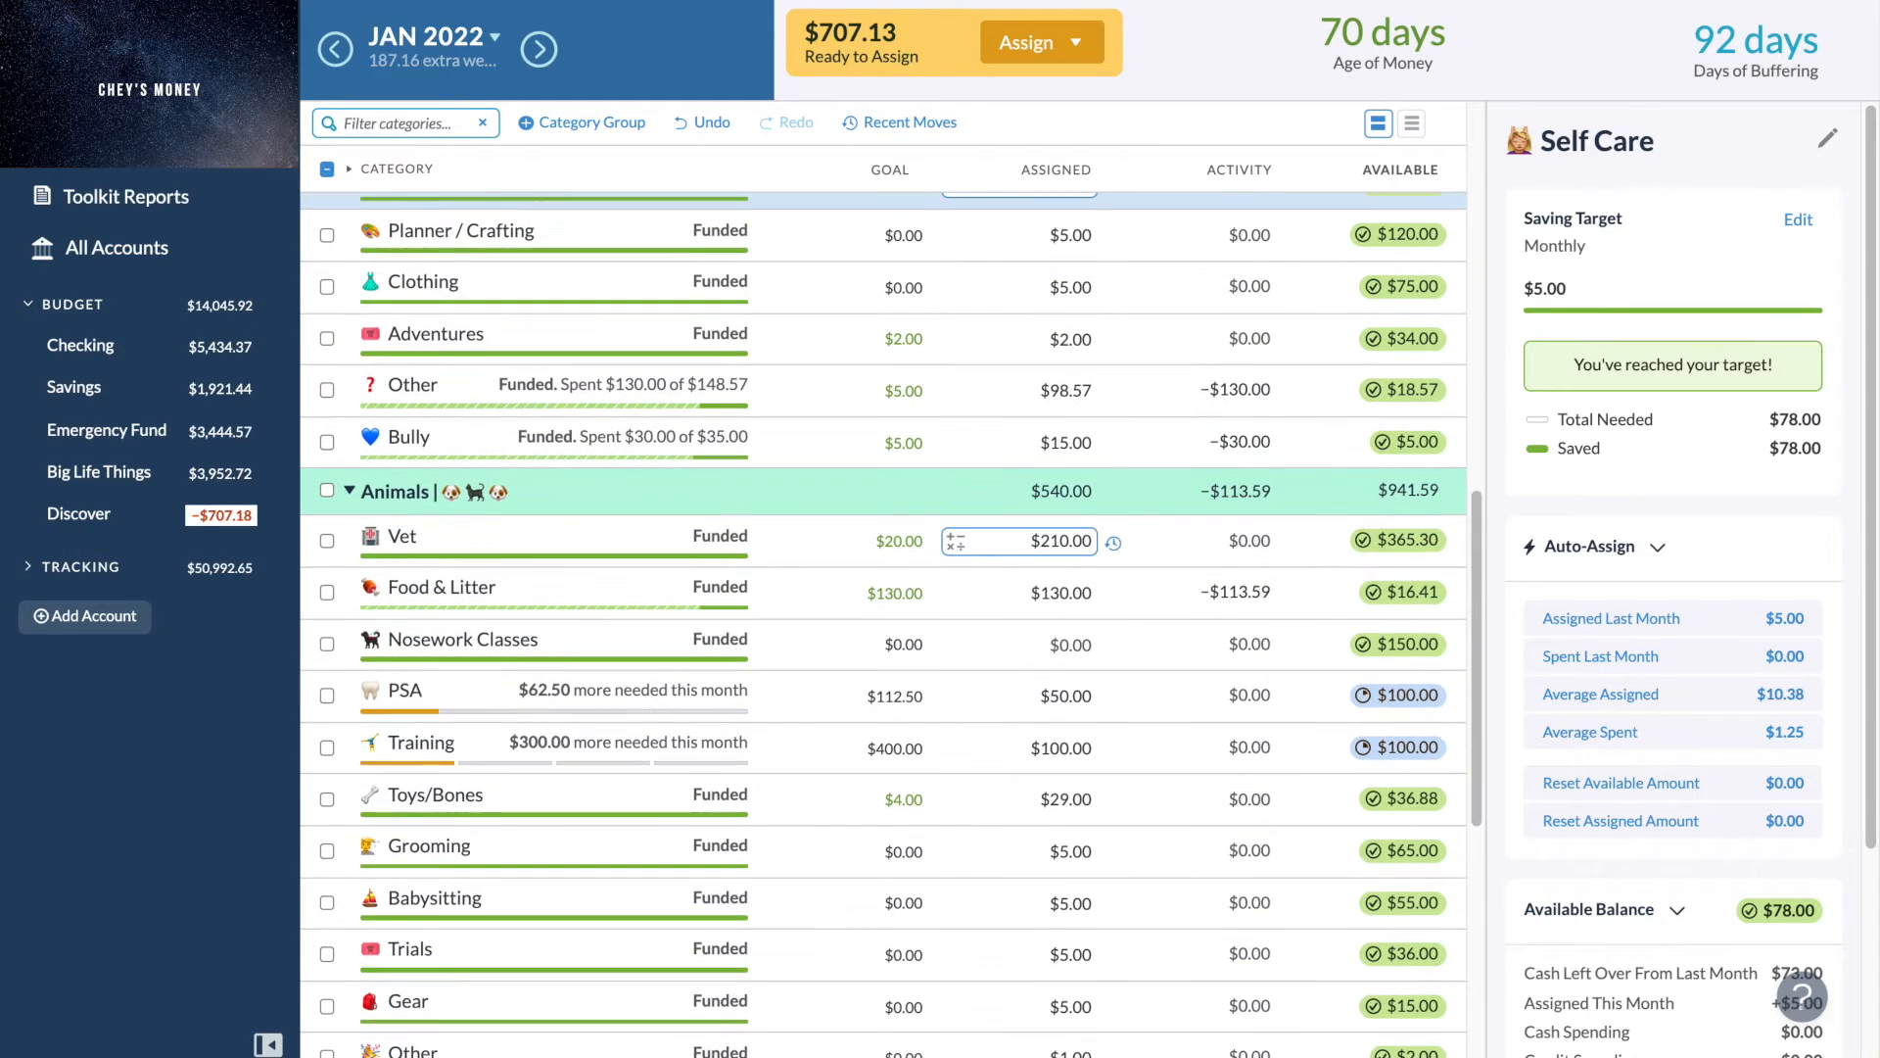
pyautogui.click(1088, 742)
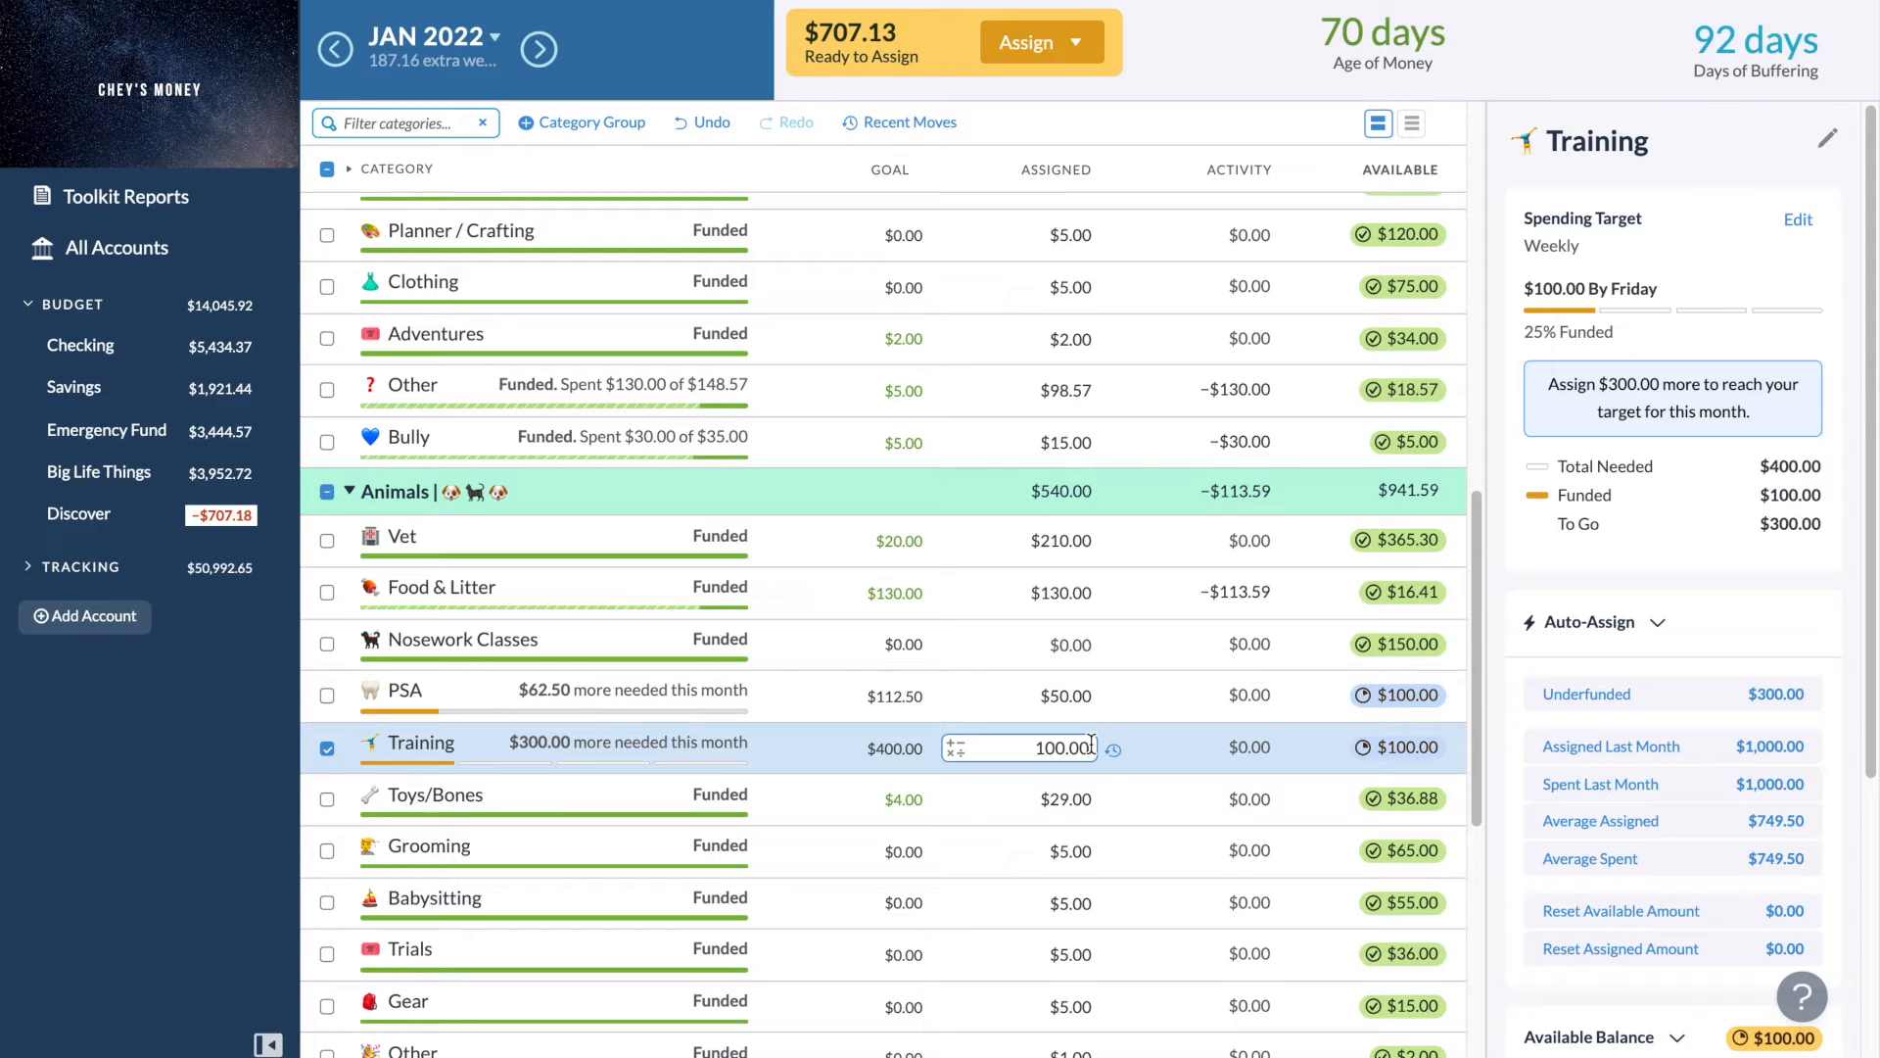
pyautogui.write('+')
pyautogui.write('150')
pyautogui.press('Return')
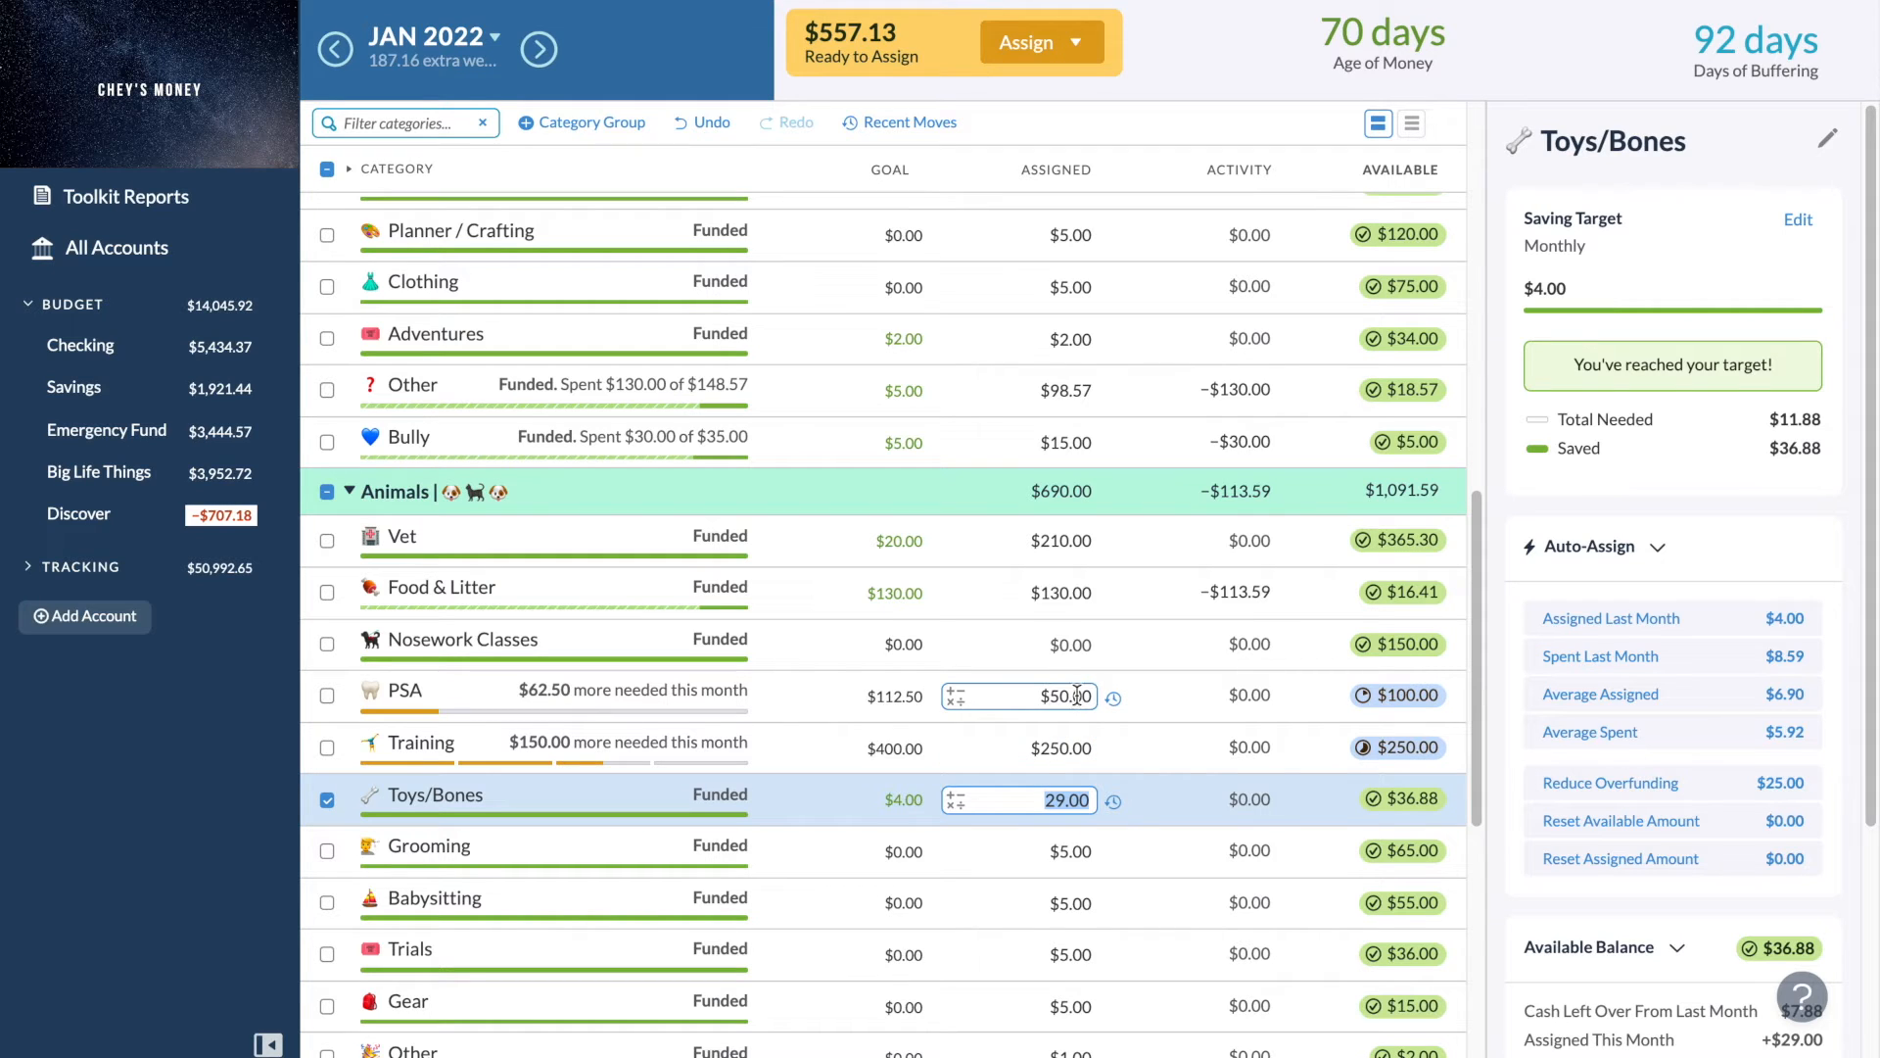
# - Expand the Oh No, Panic group, assign $80 to Taxes, and clear the category selection
pyautogui.scroll(3, 1077, 695)
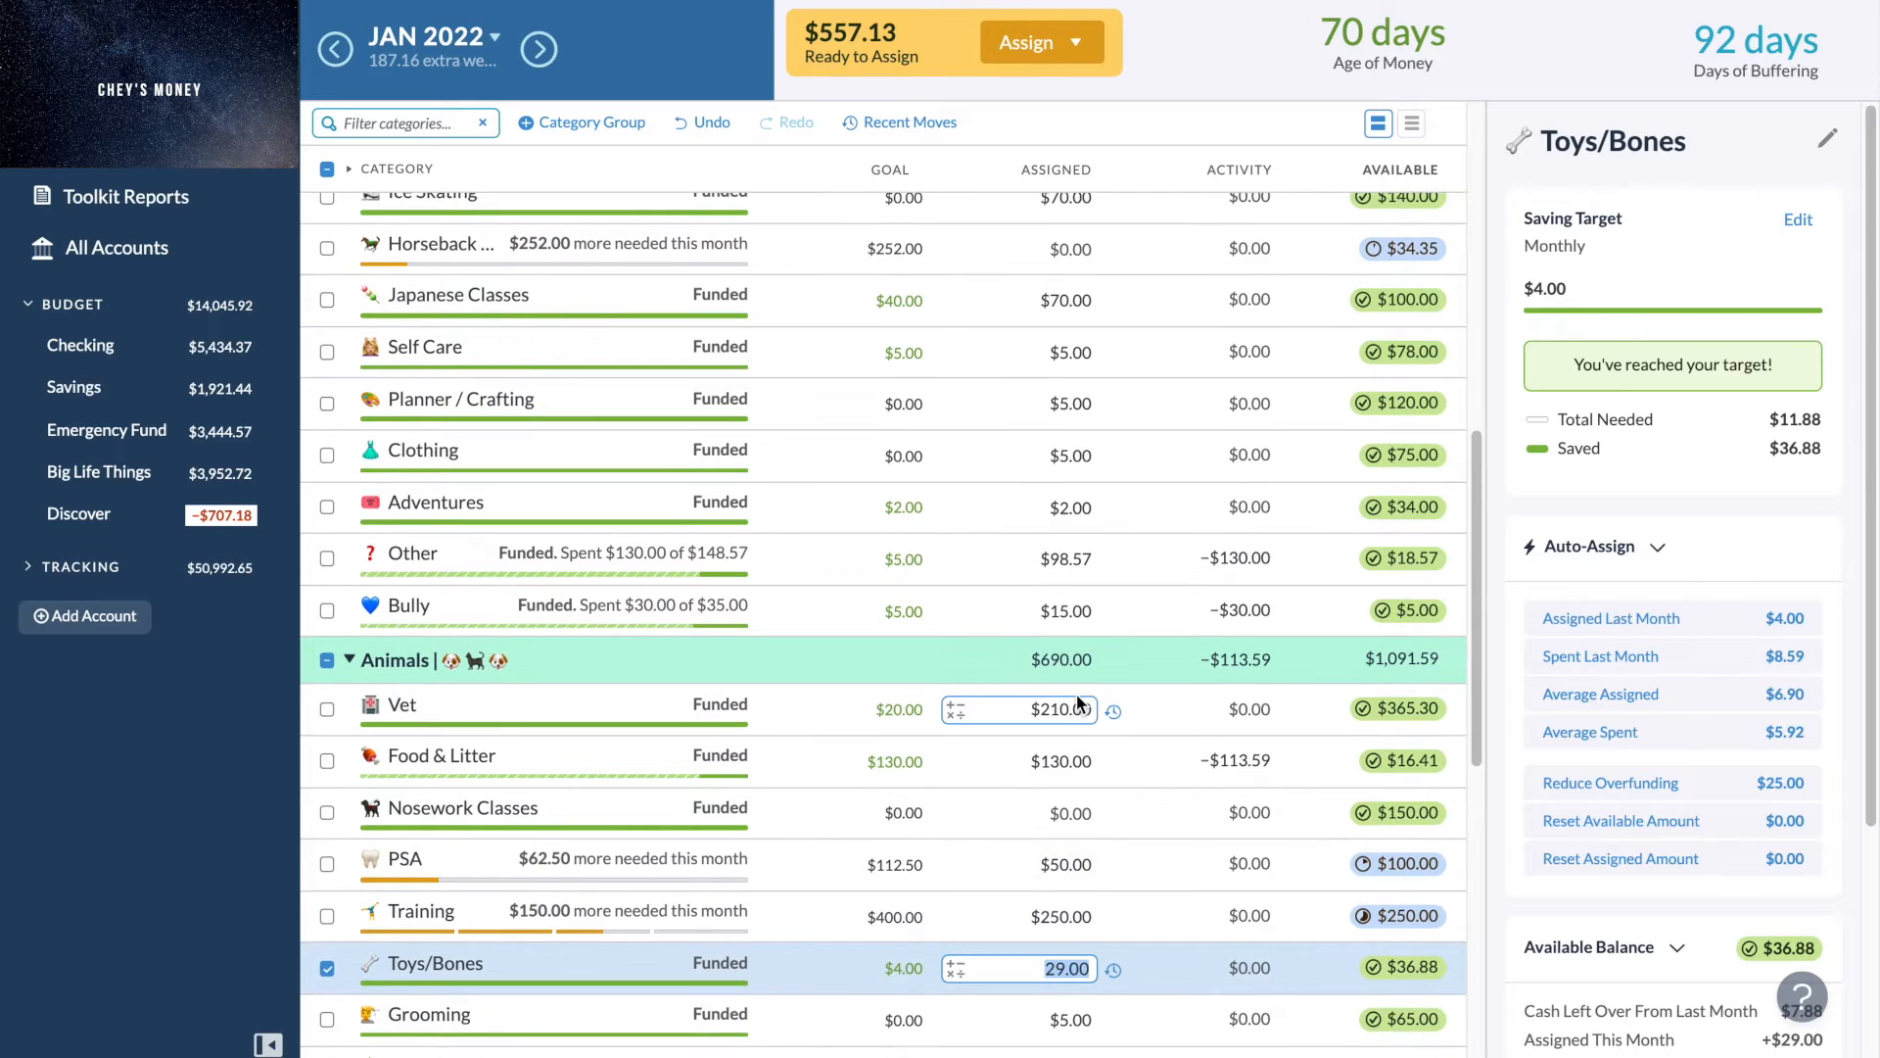
pyautogui.scroll(3, 1077, 694)
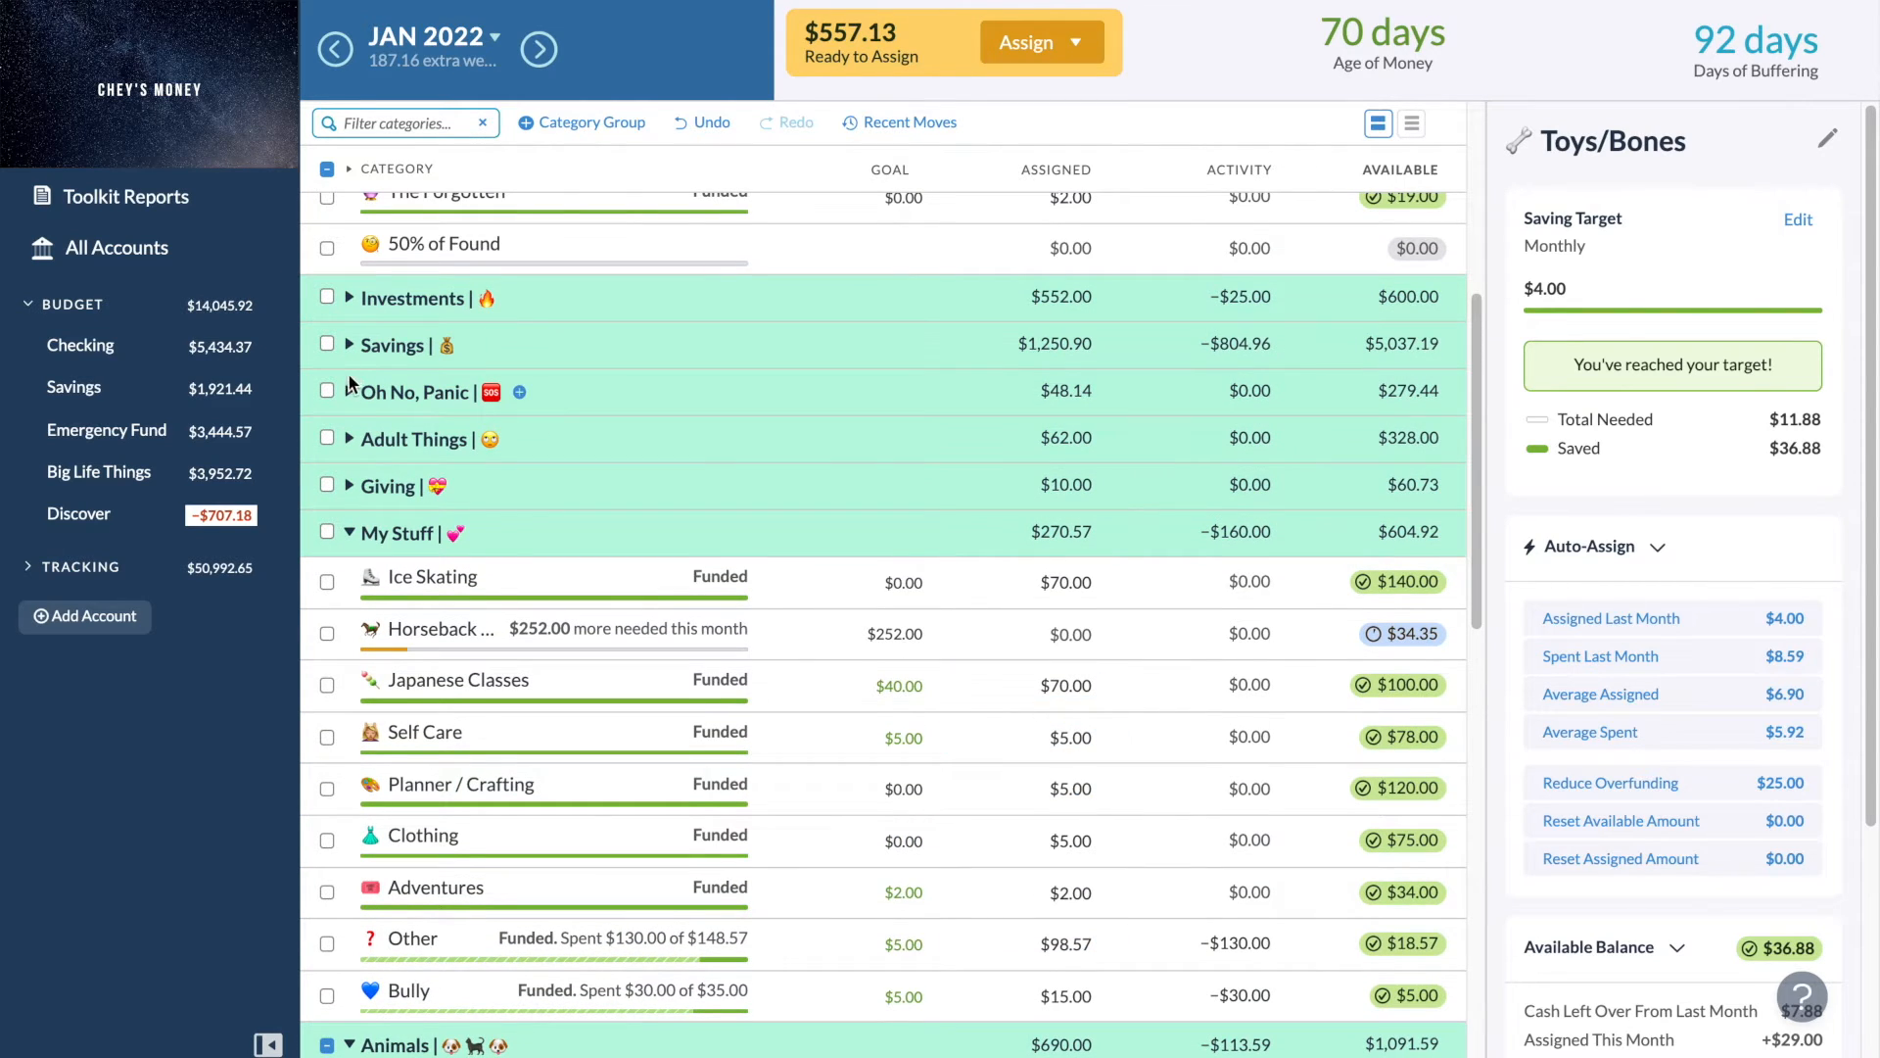
pyautogui.click(350, 392)
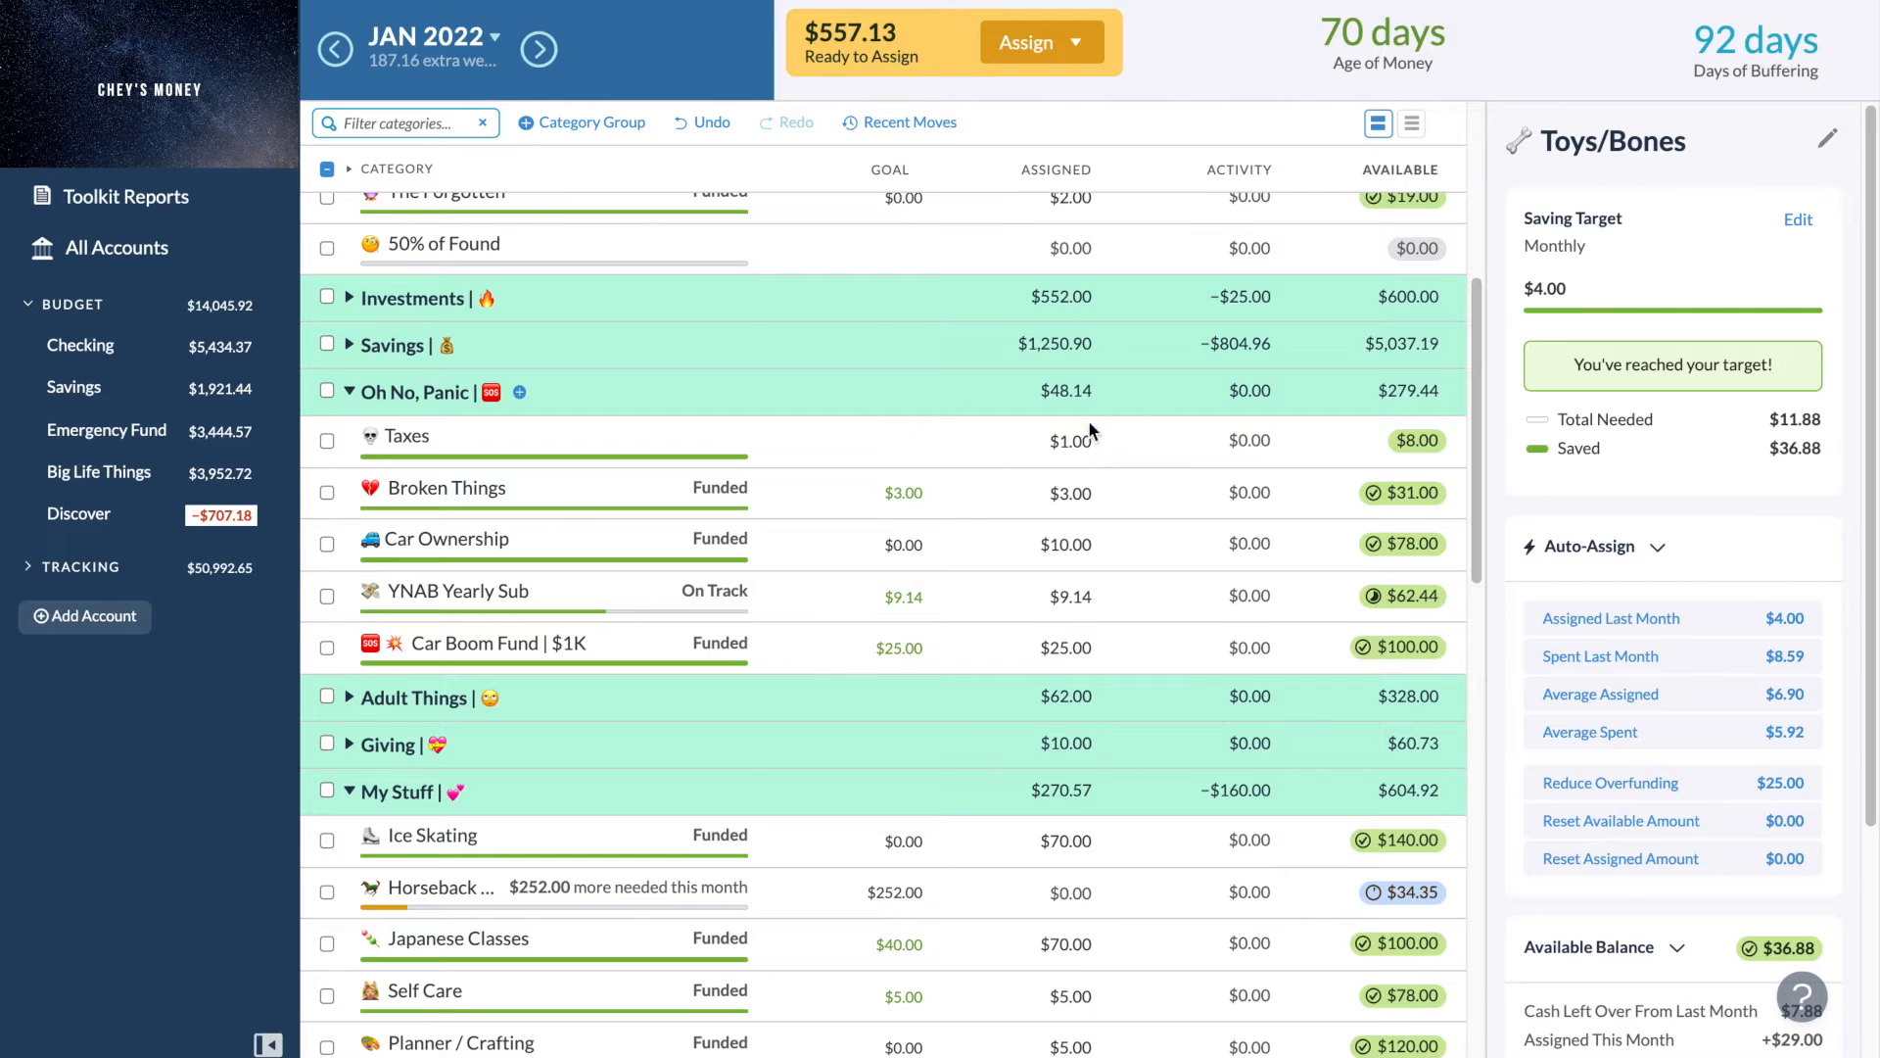
pyautogui.click(1064, 443)
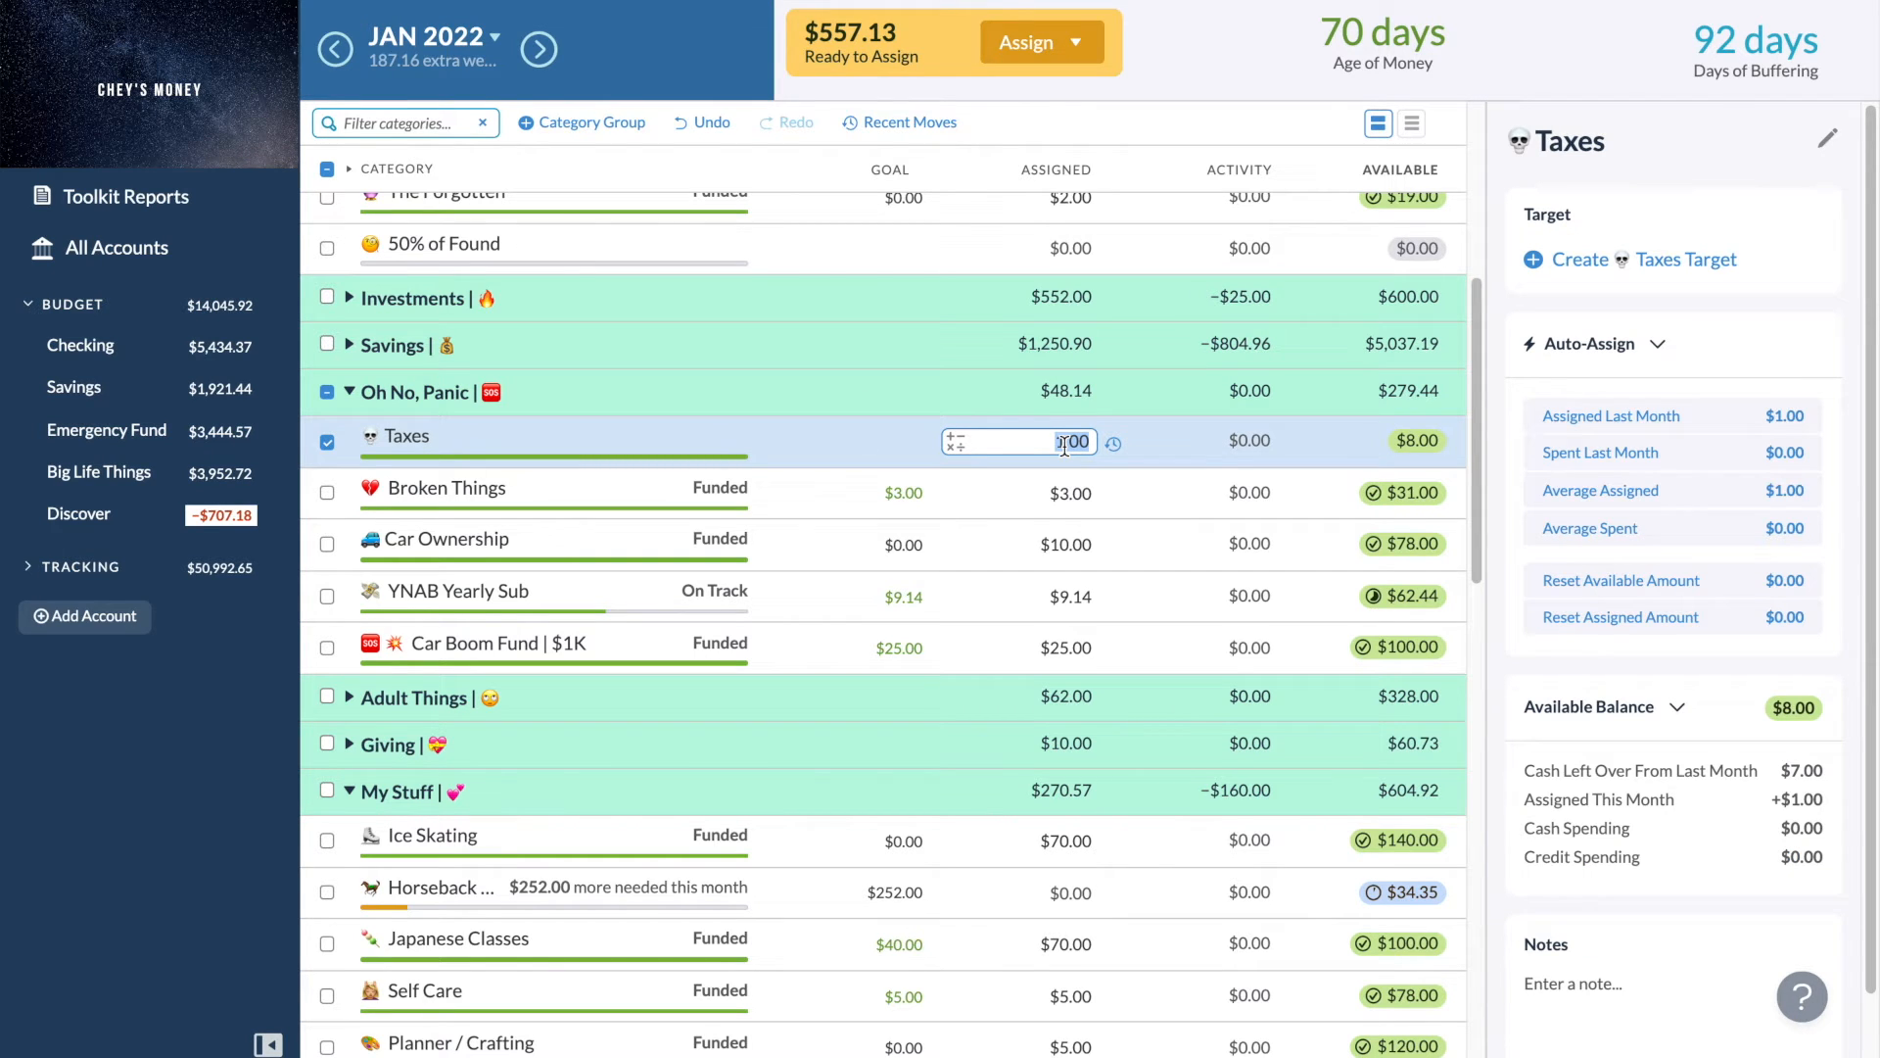
pyautogui.write('80')
pyautogui.press('Return')
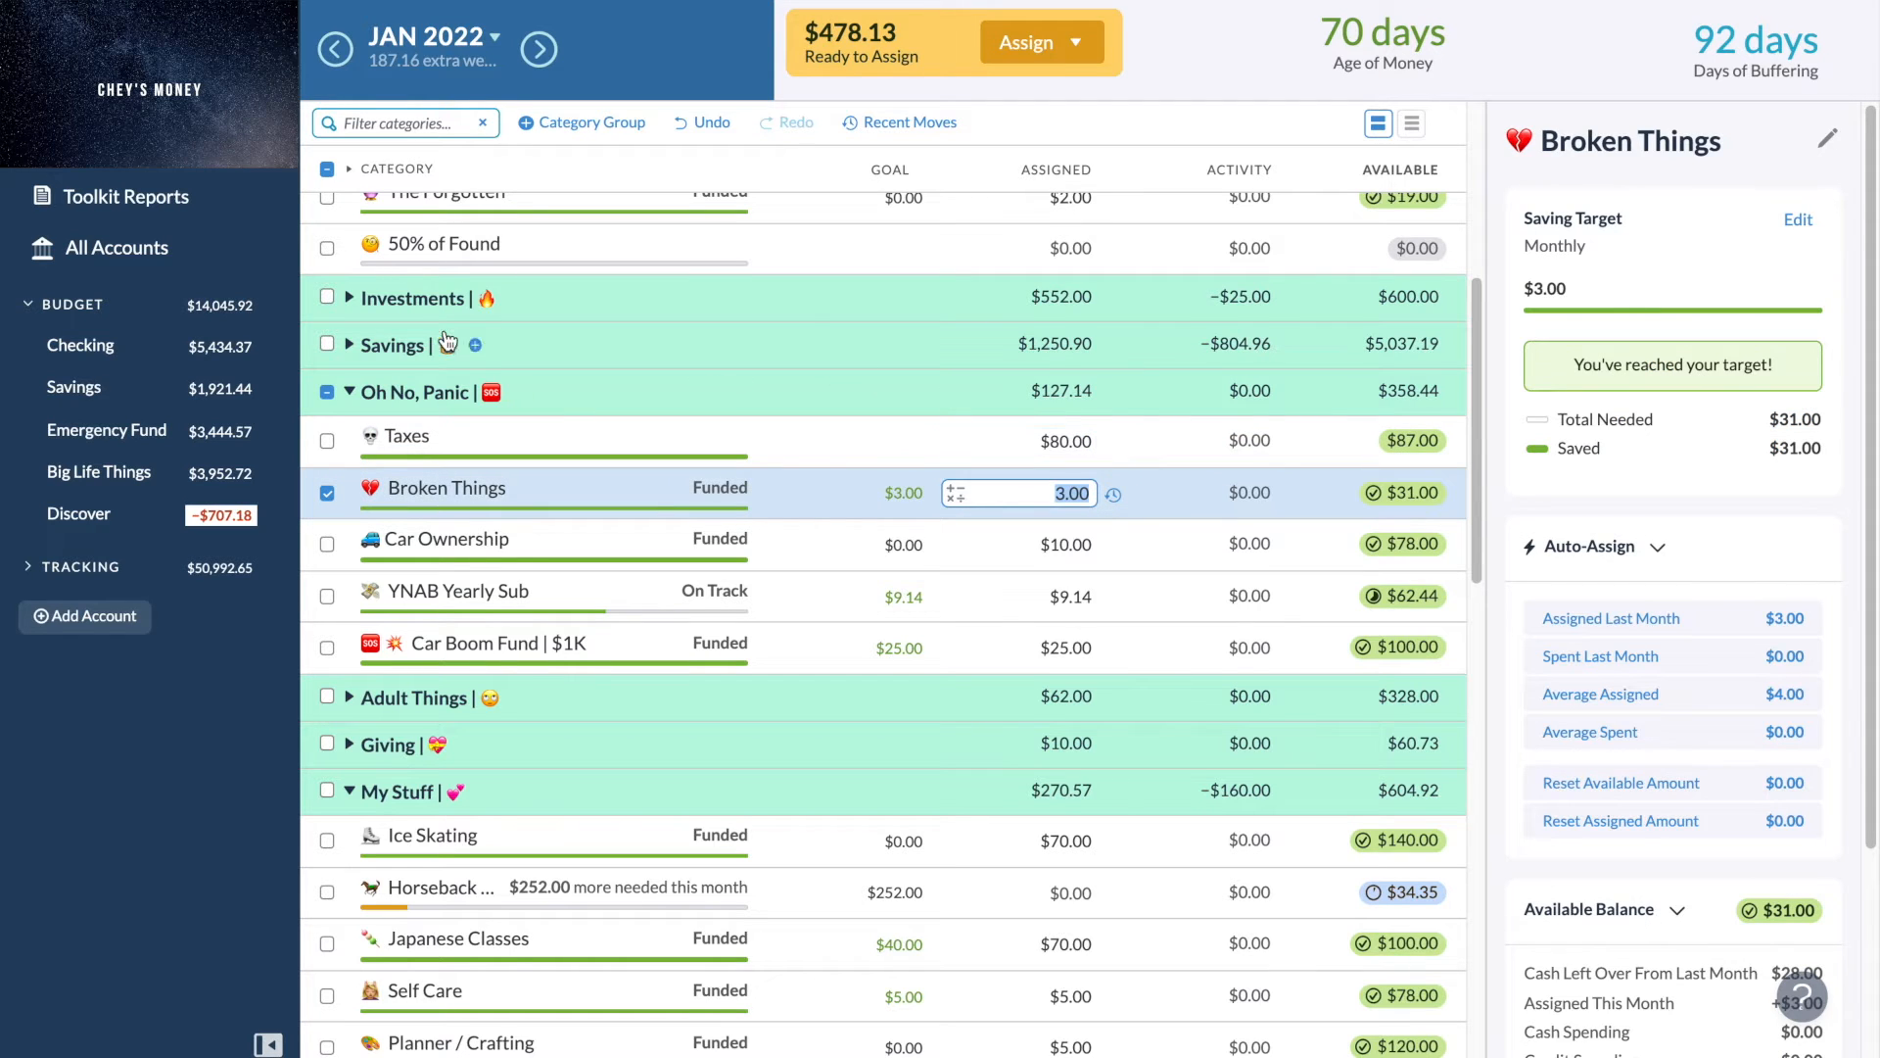
pyautogui.click(327, 494)
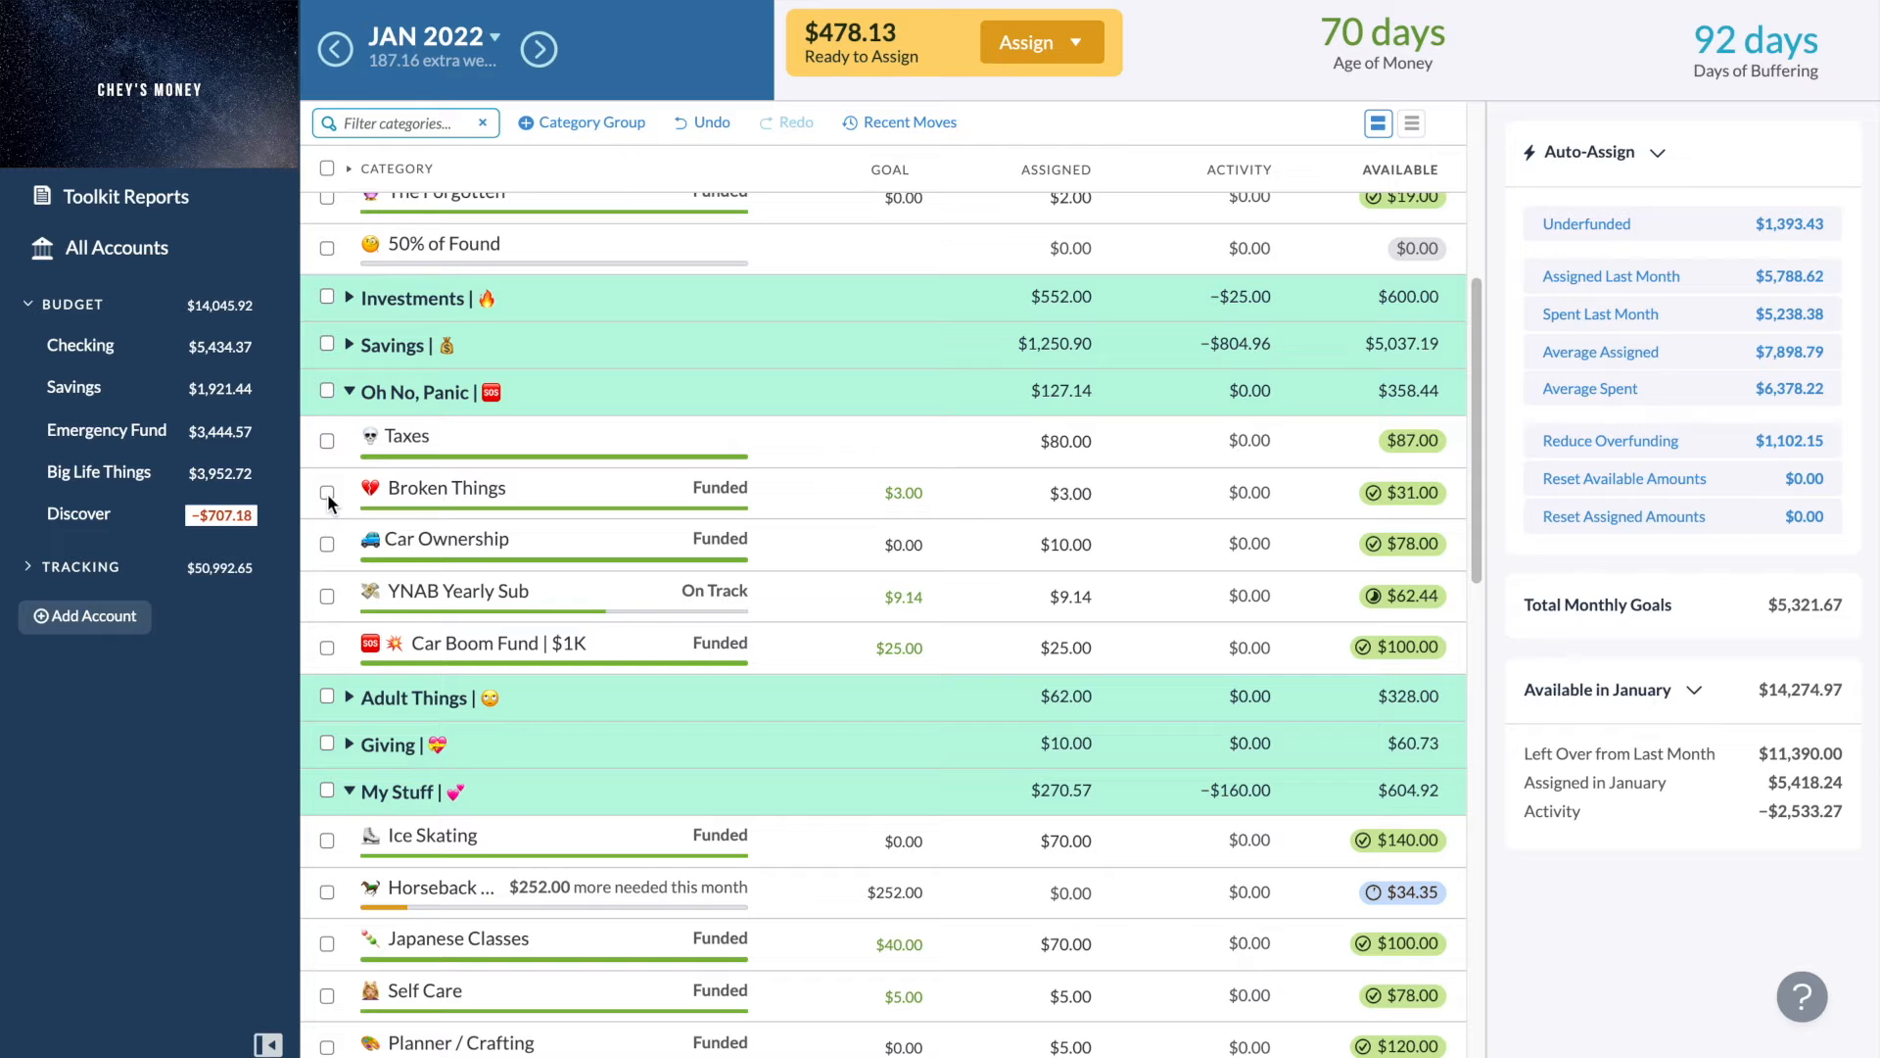
pyautogui.scroll(-1, 329, 501)
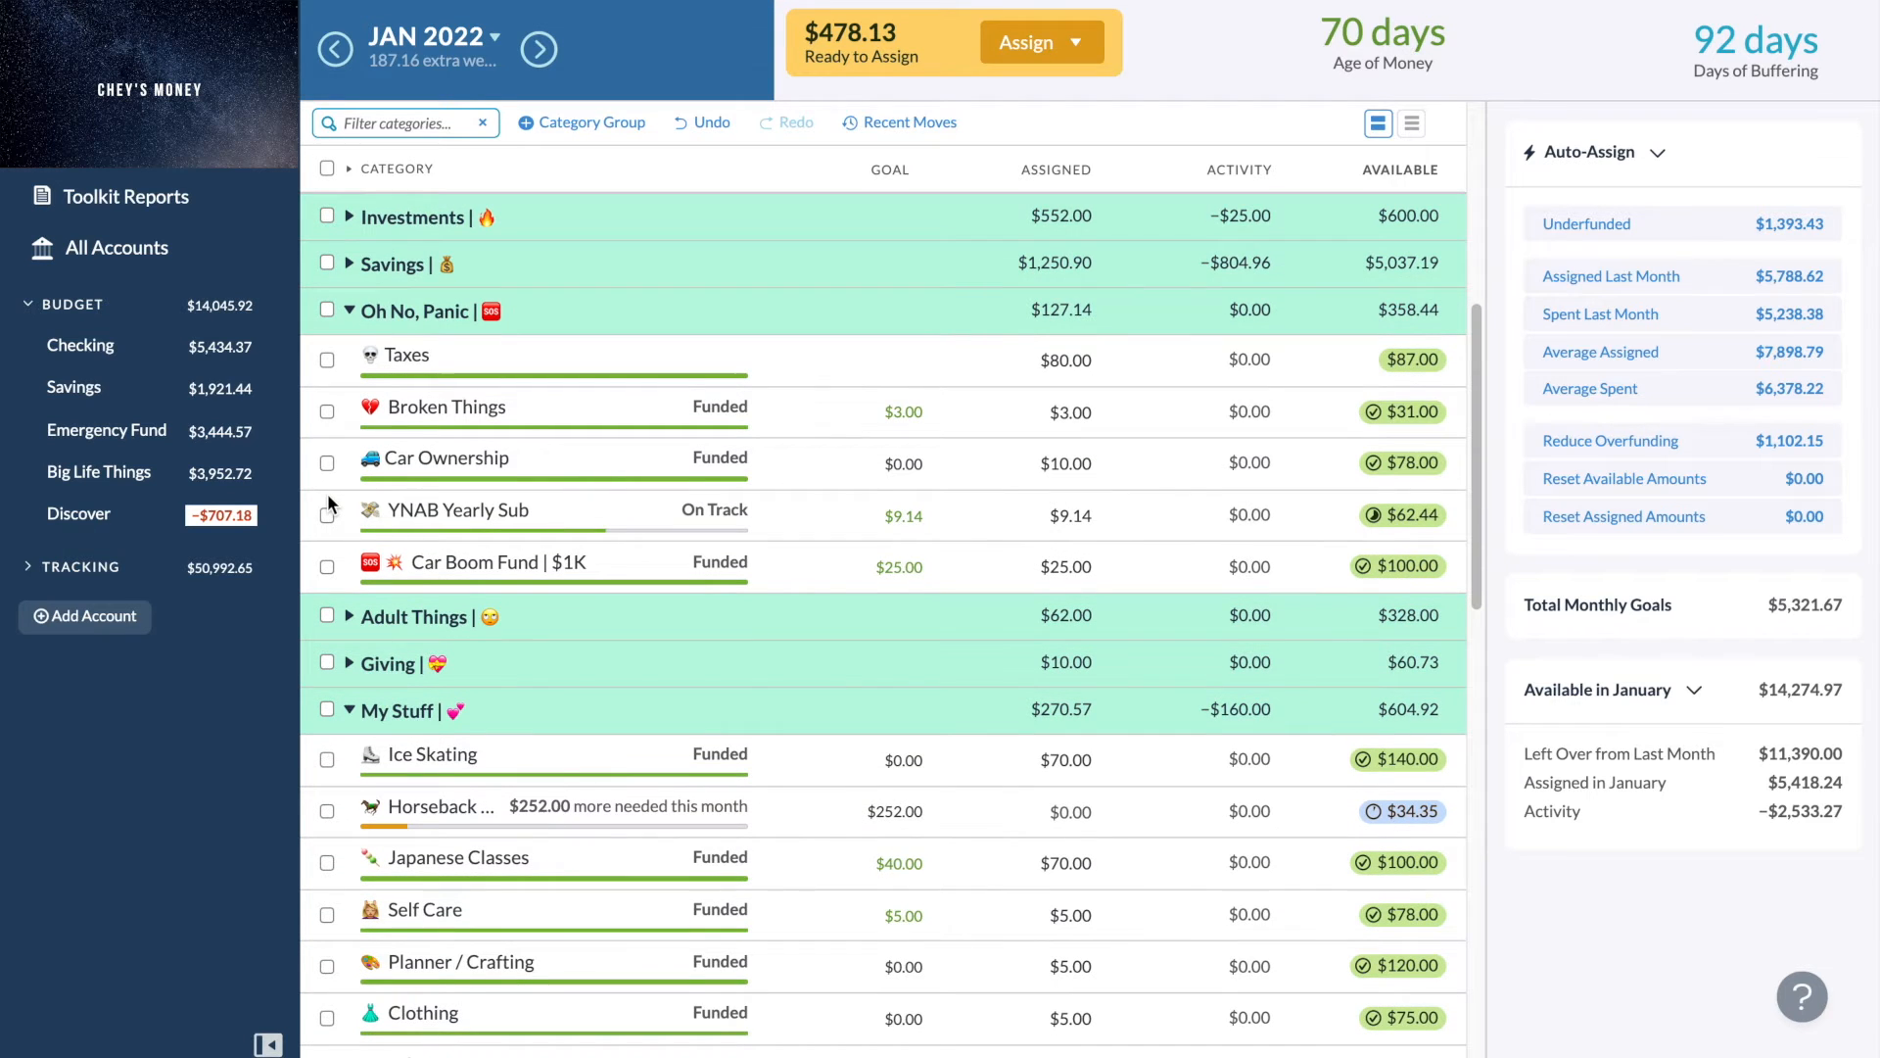
pyautogui.scroll(-2, 327, 491)
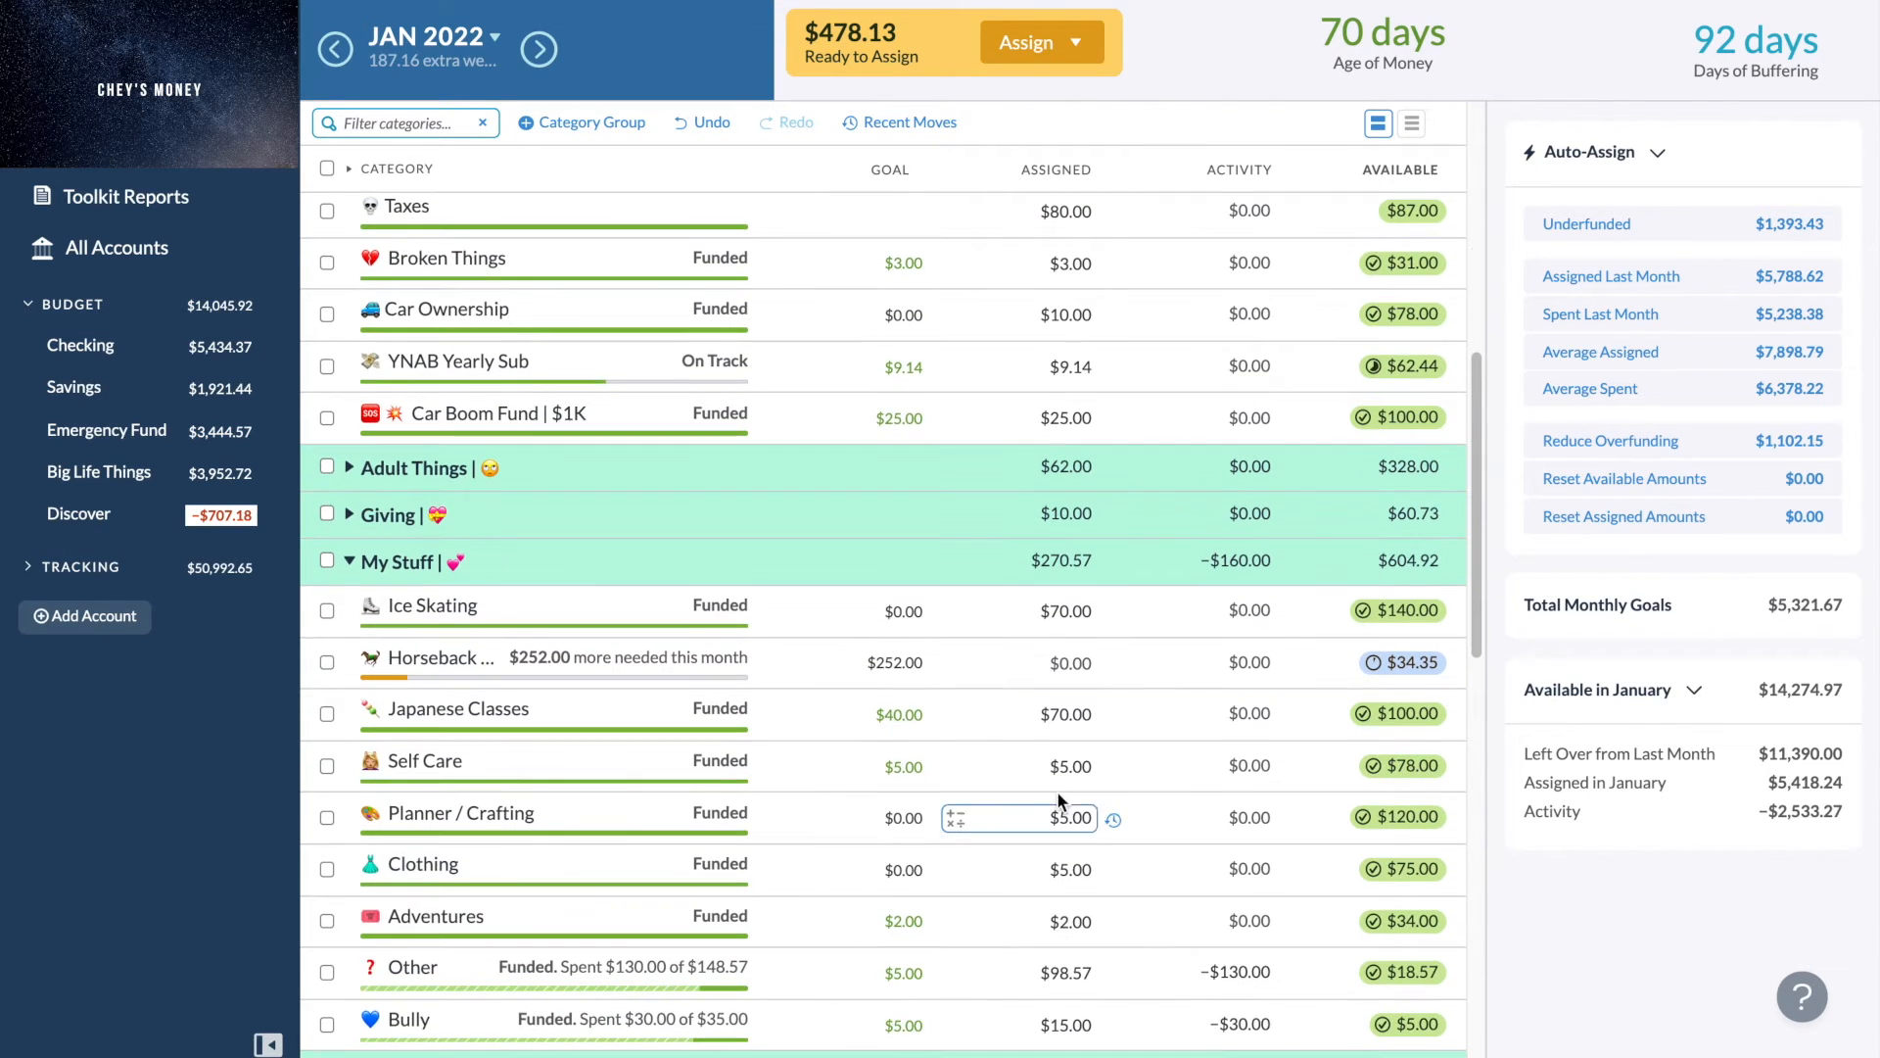
pyautogui.click(1081, 661)
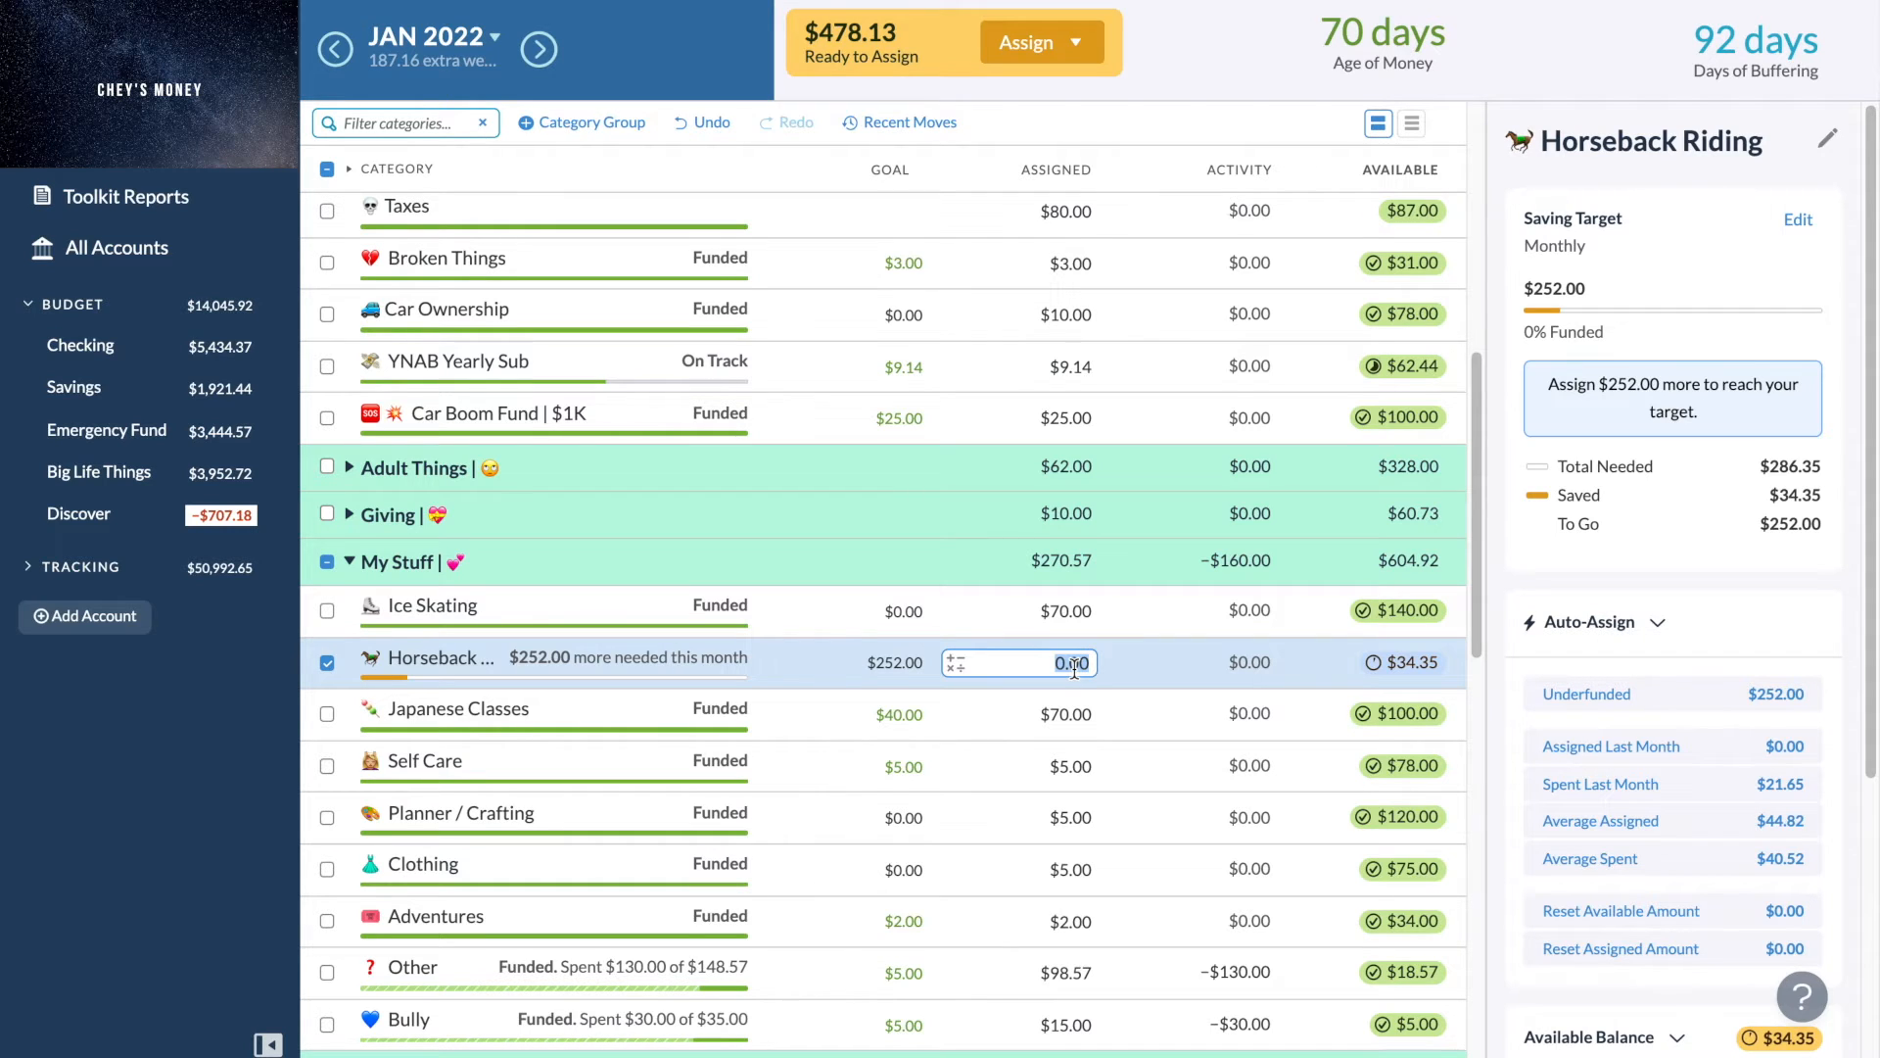
pyautogui.scroll(-3, 1074, 669)
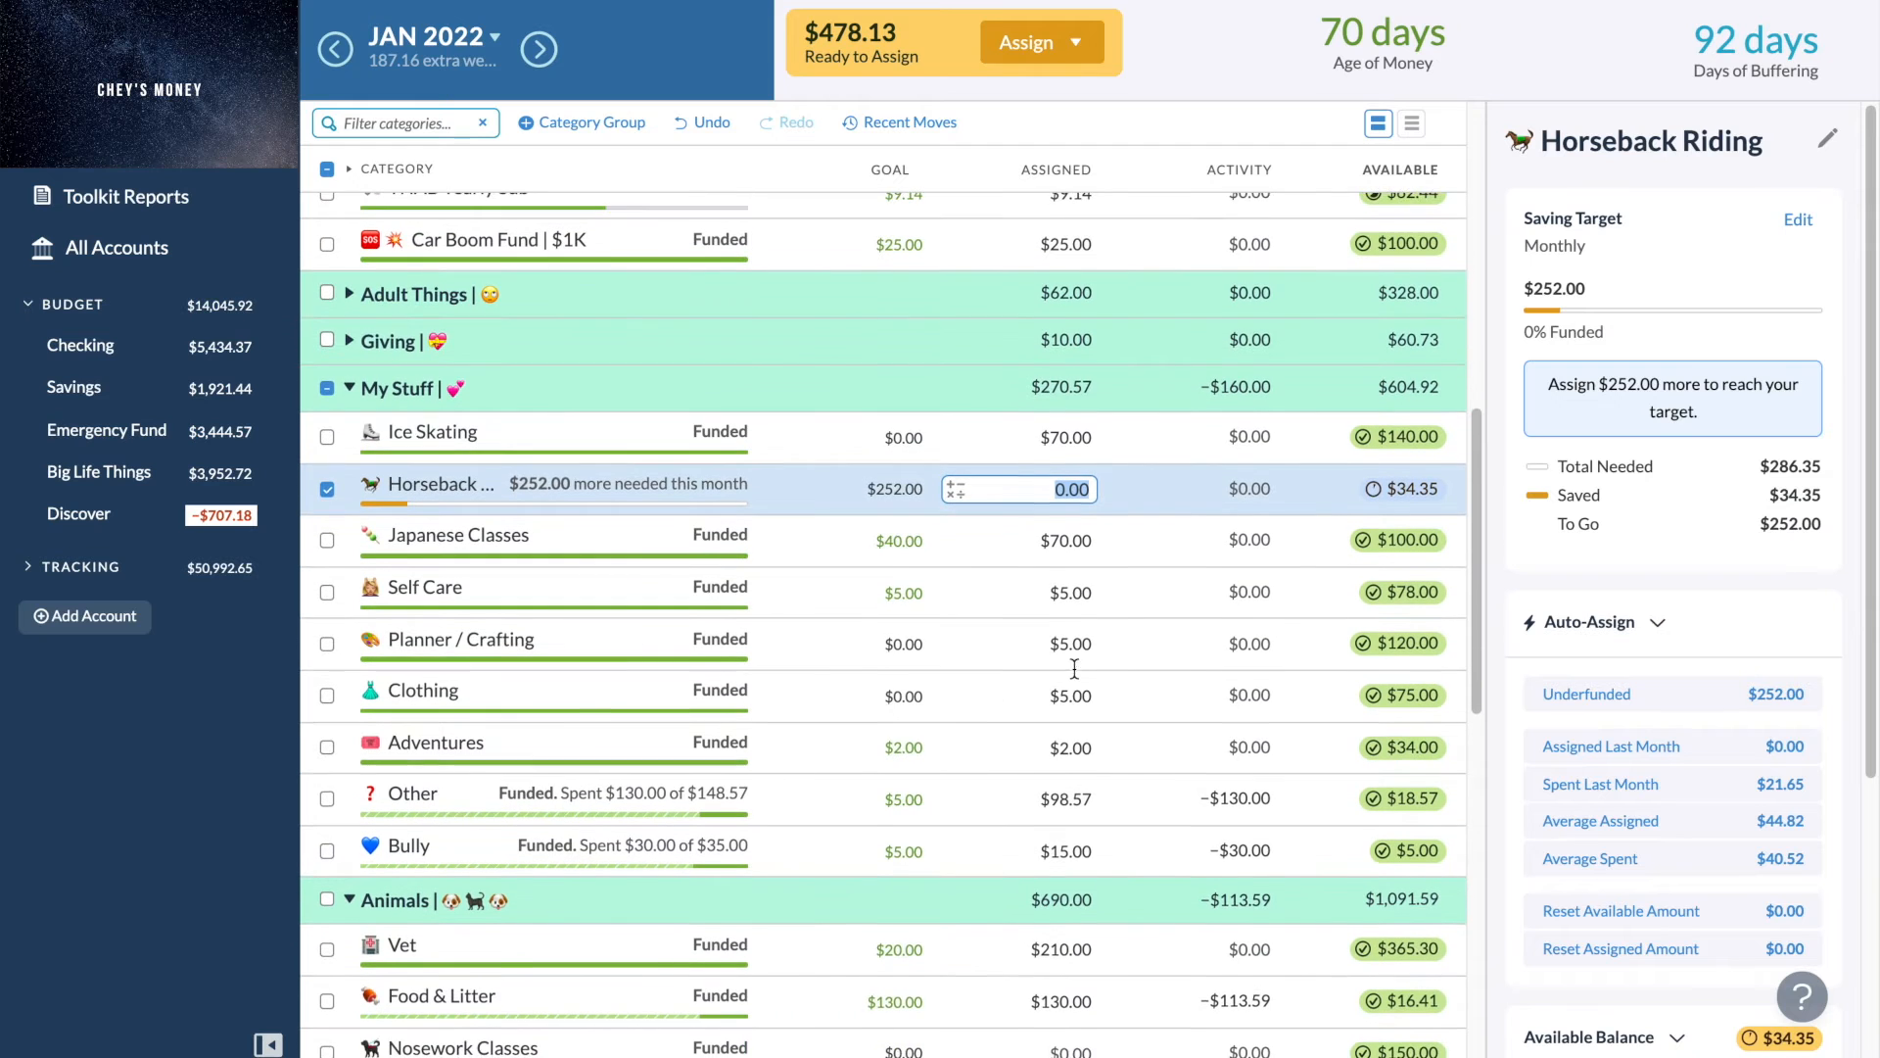
pyautogui.scroll(-18, 1073, 667)
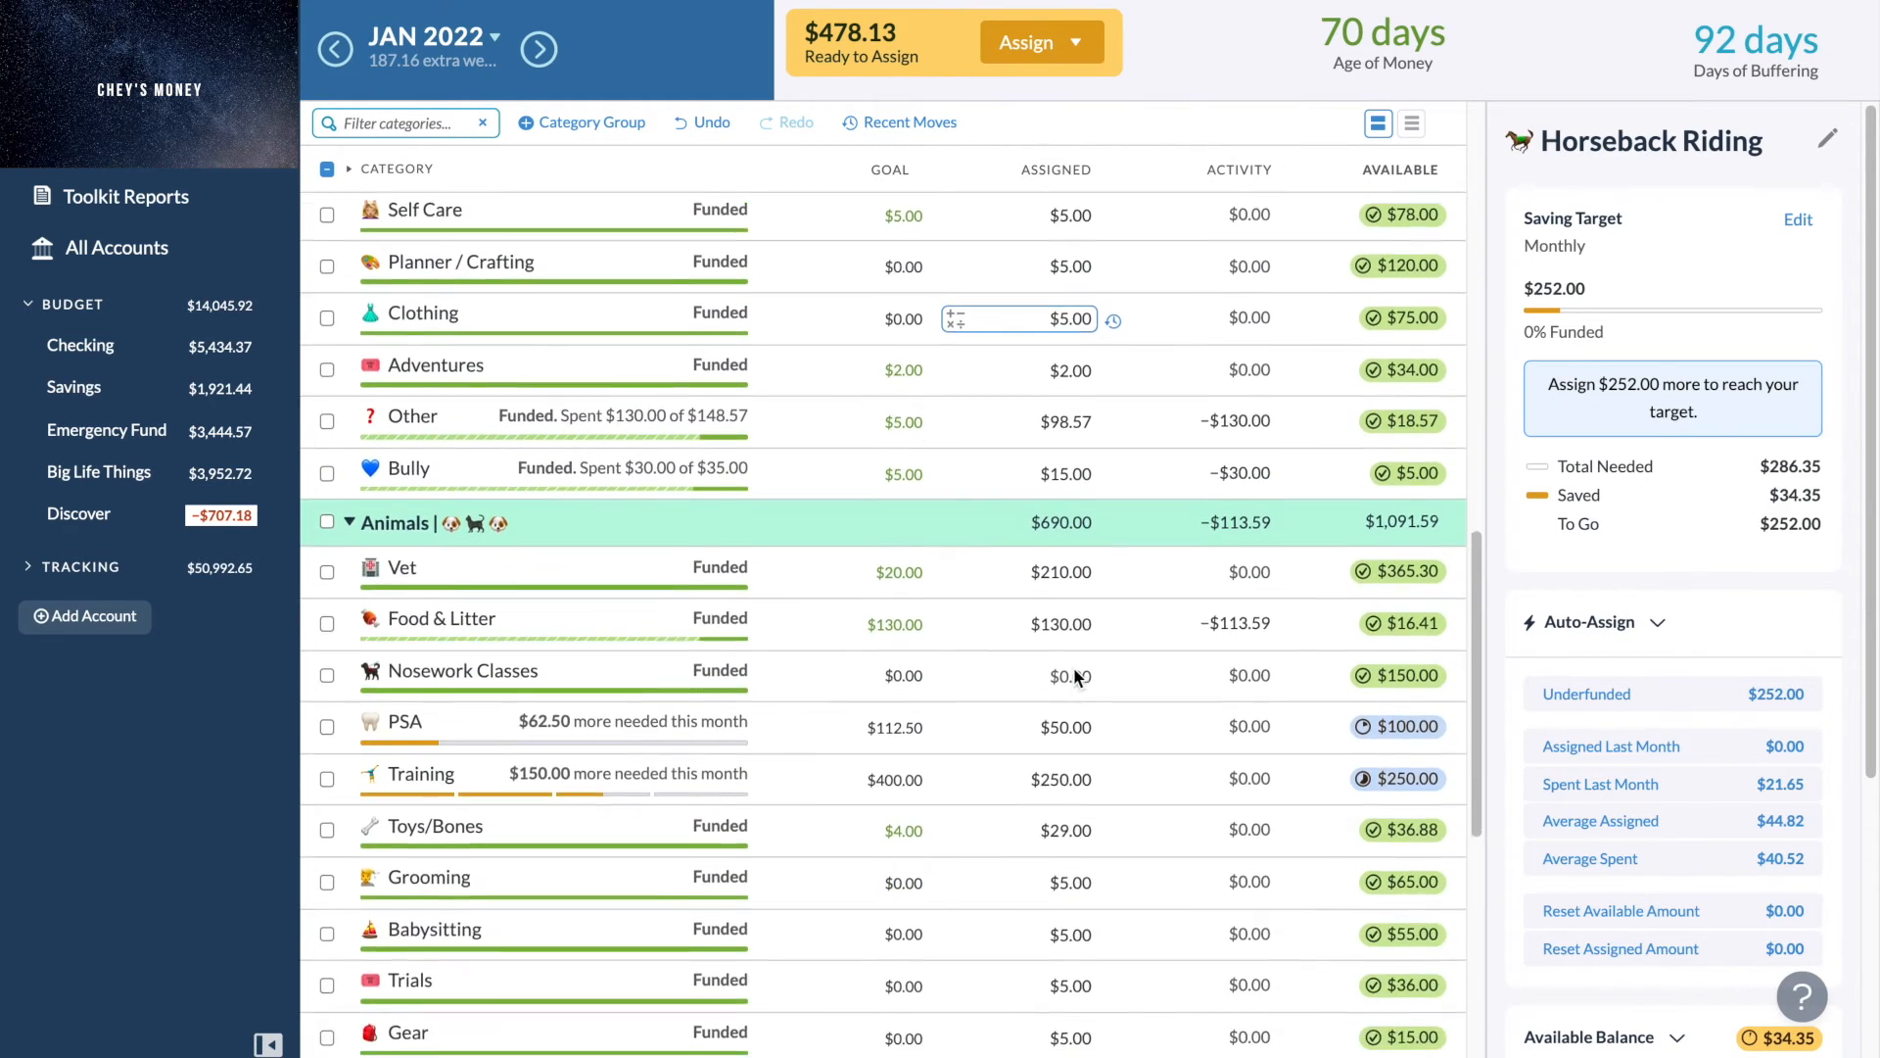
# - Set the assigned amounts of Japan, Canada, Spain and Hawaii in the Exploring group to $35 each, then collapse the group
pyautogui.click(350, 852)
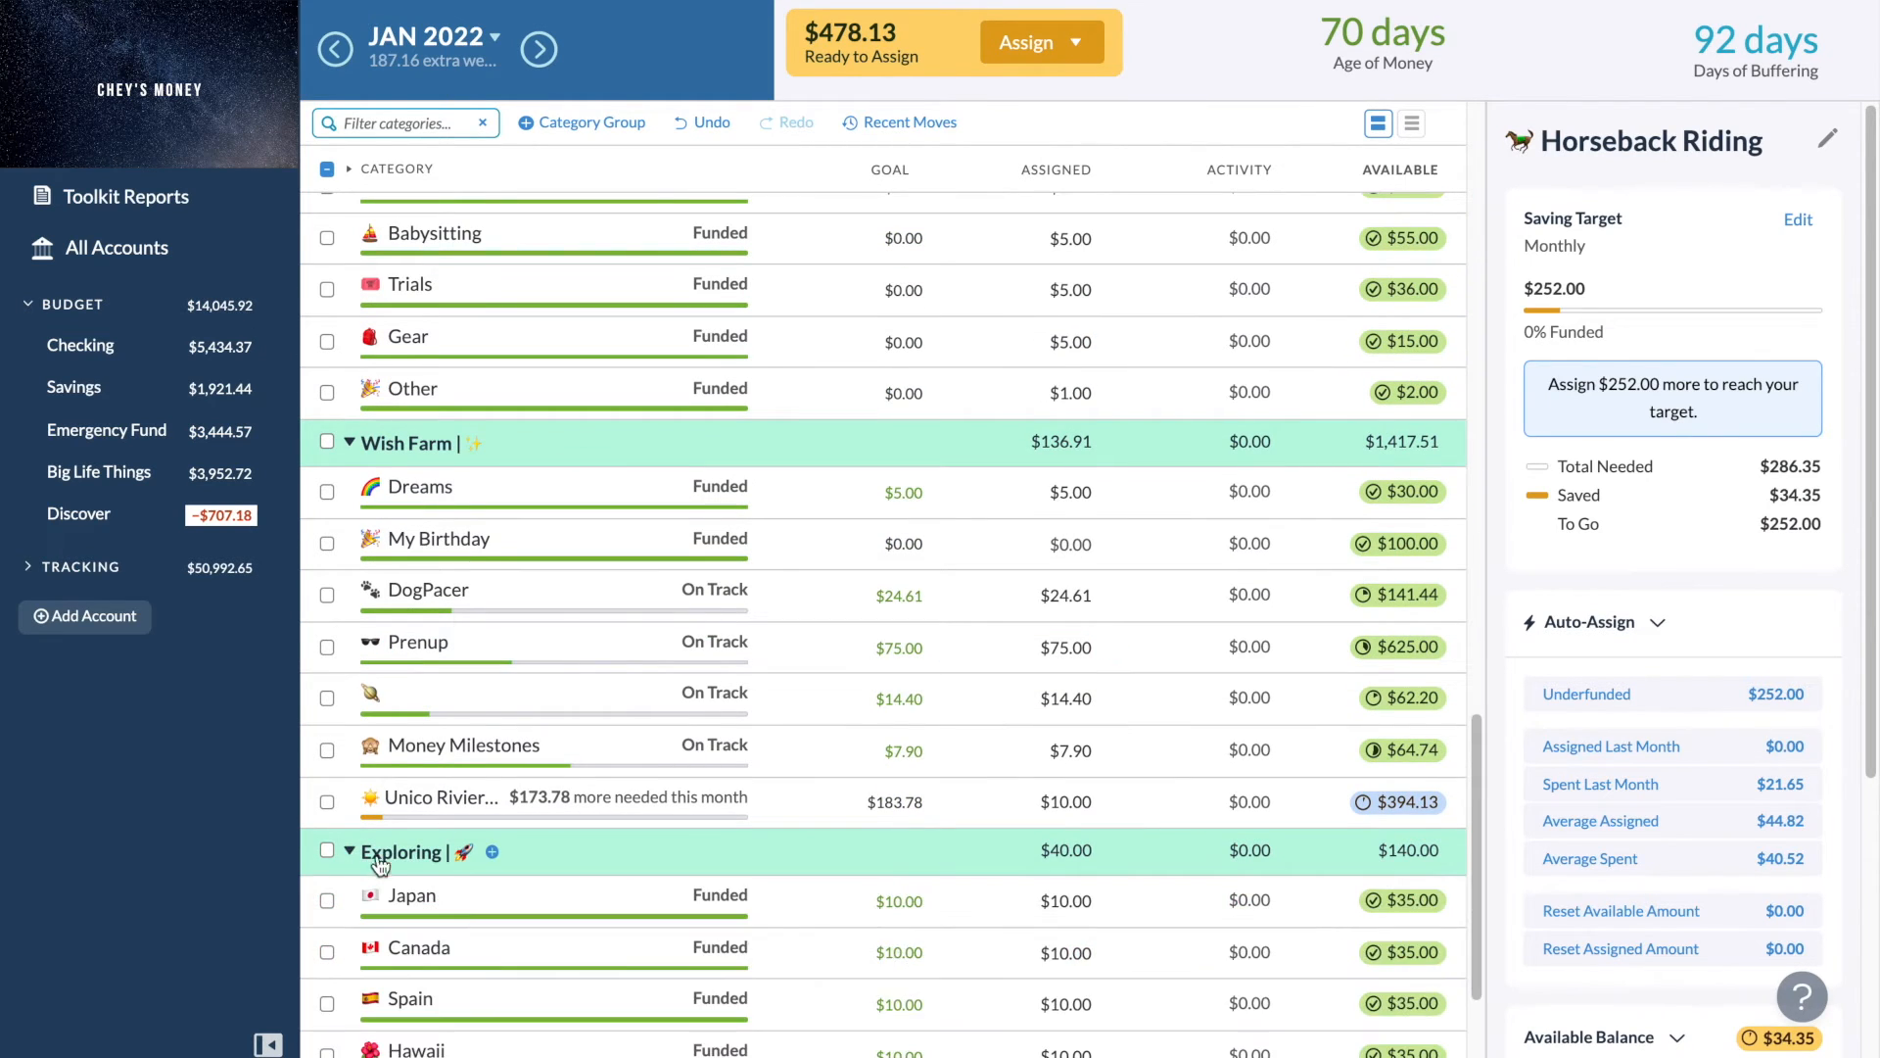
pyautogui.scroll(-2, 895, 949)
pyautogui.scroll(-1, 895, 950)
pyautogui.click(1087, 706)
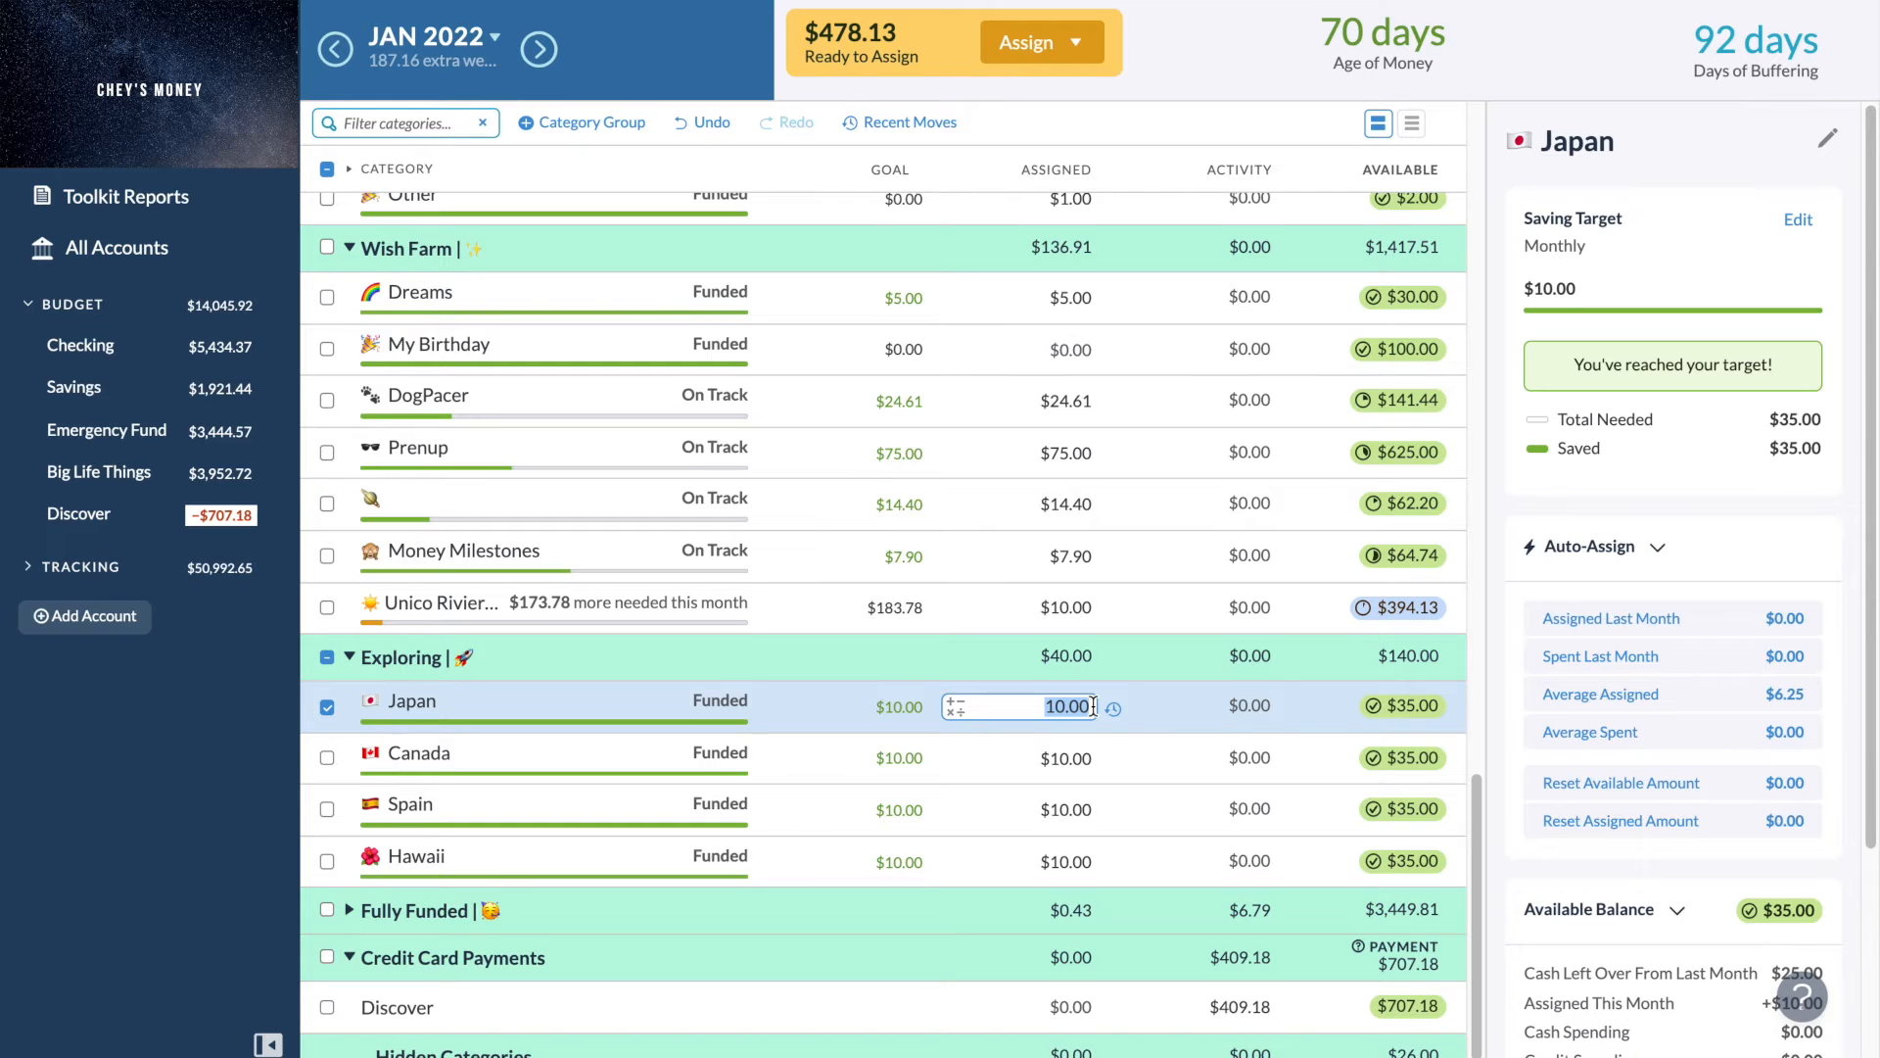
pyautogui.write('35')
pyautogui.press('Return')
pyautogui.write('35')
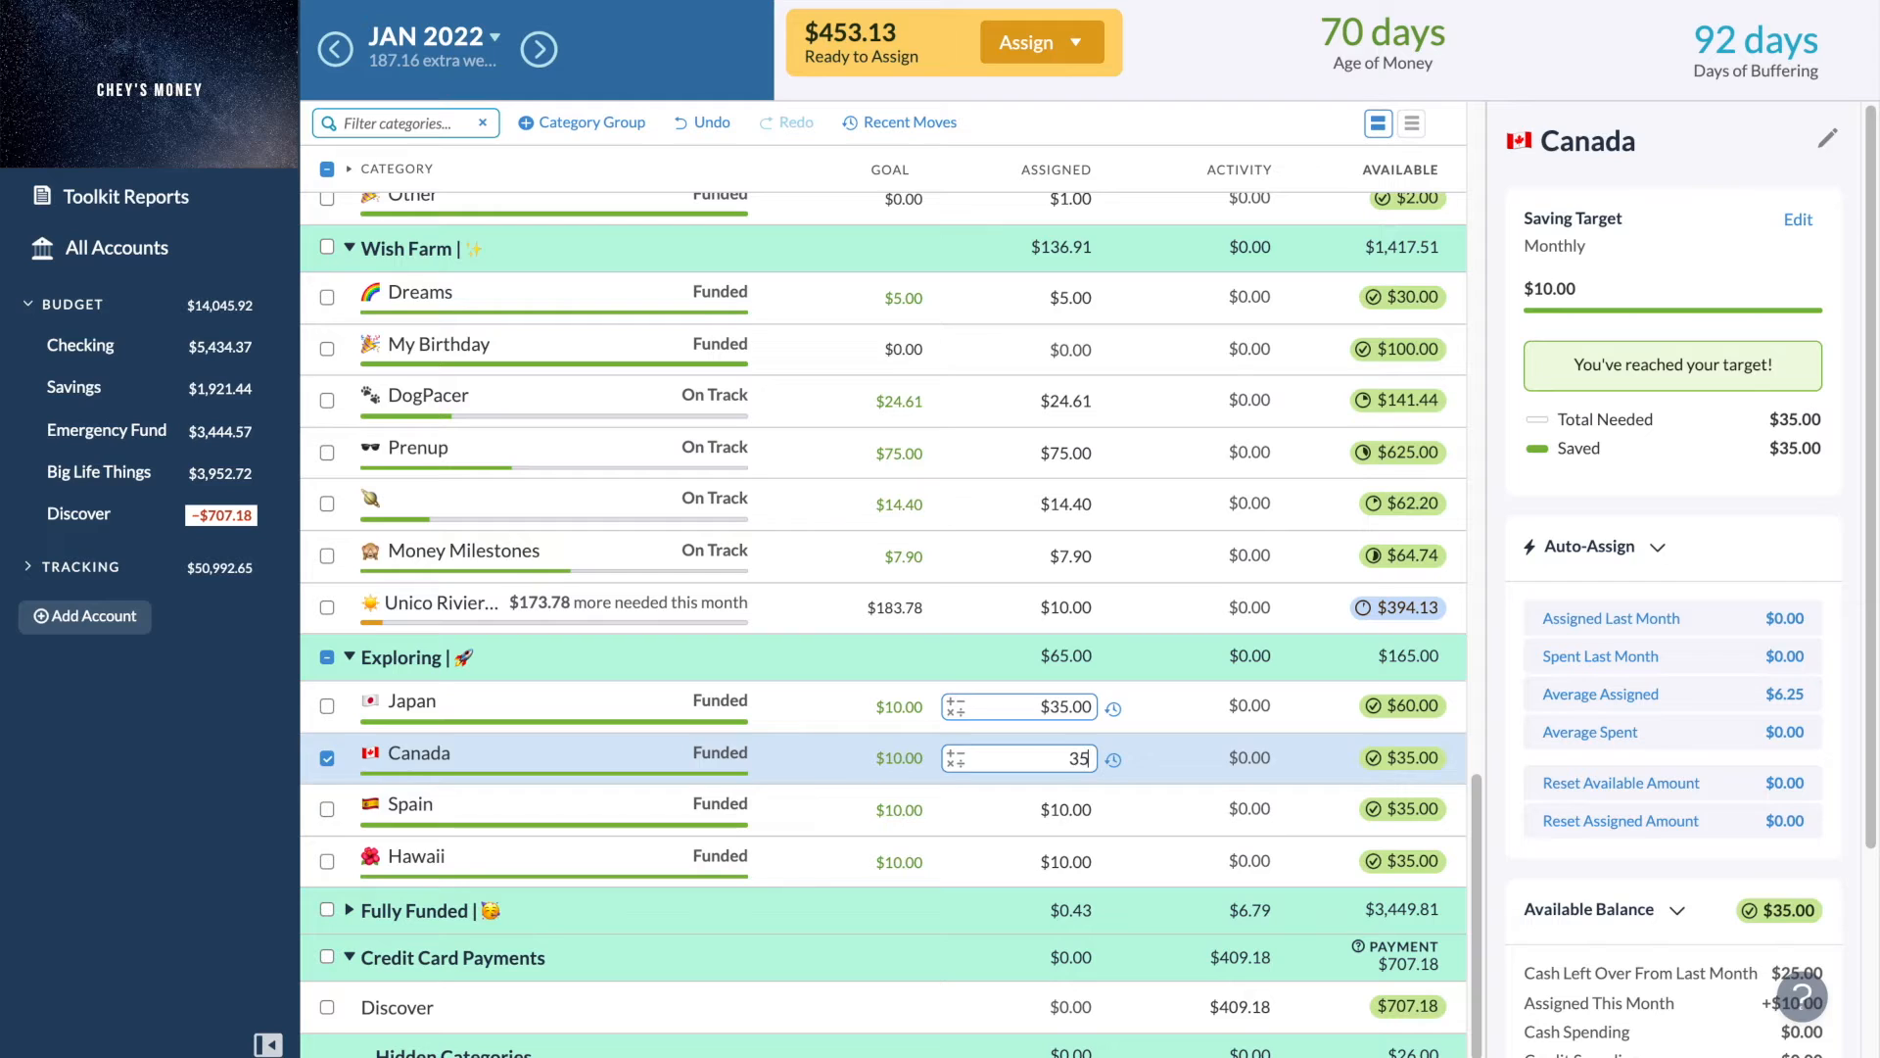
pyautogui.press('Return')
pyautogui.write('35')
pyautogui.press('Return')
pyautogui.write('35')
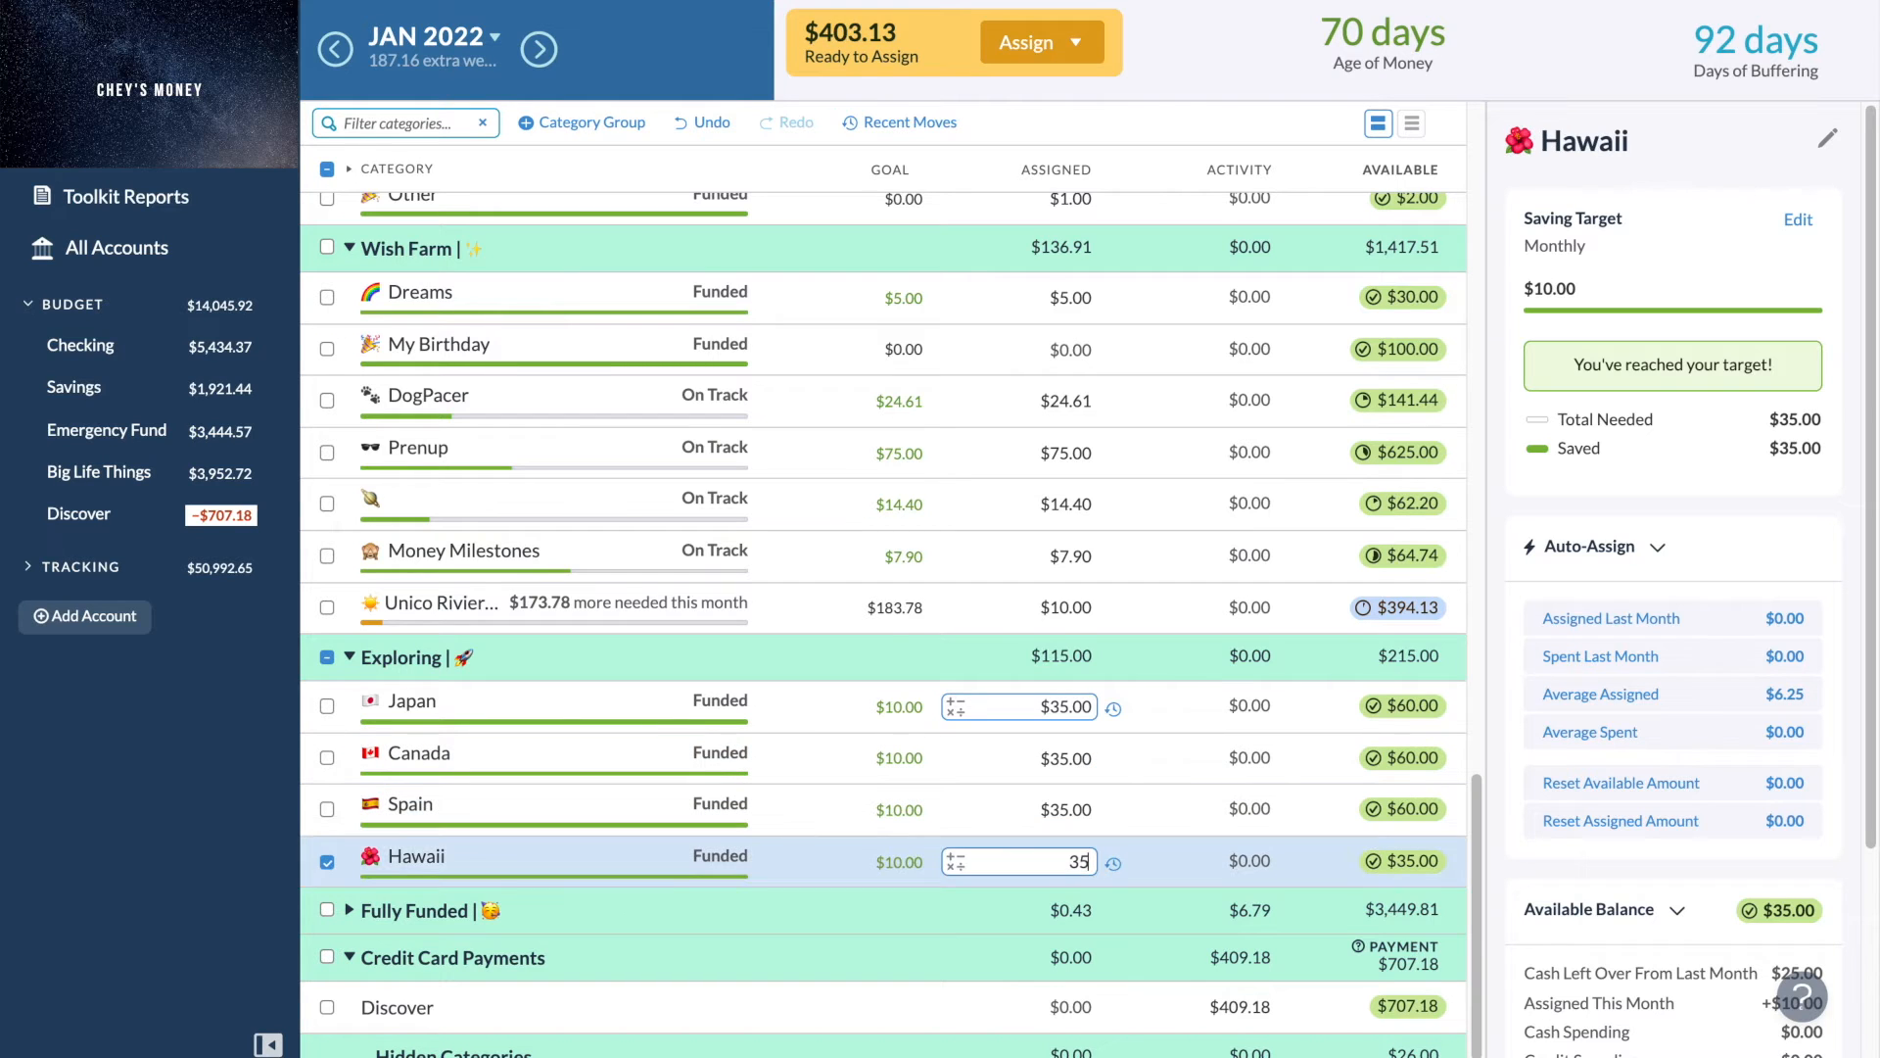
pyautogui.press('Return')
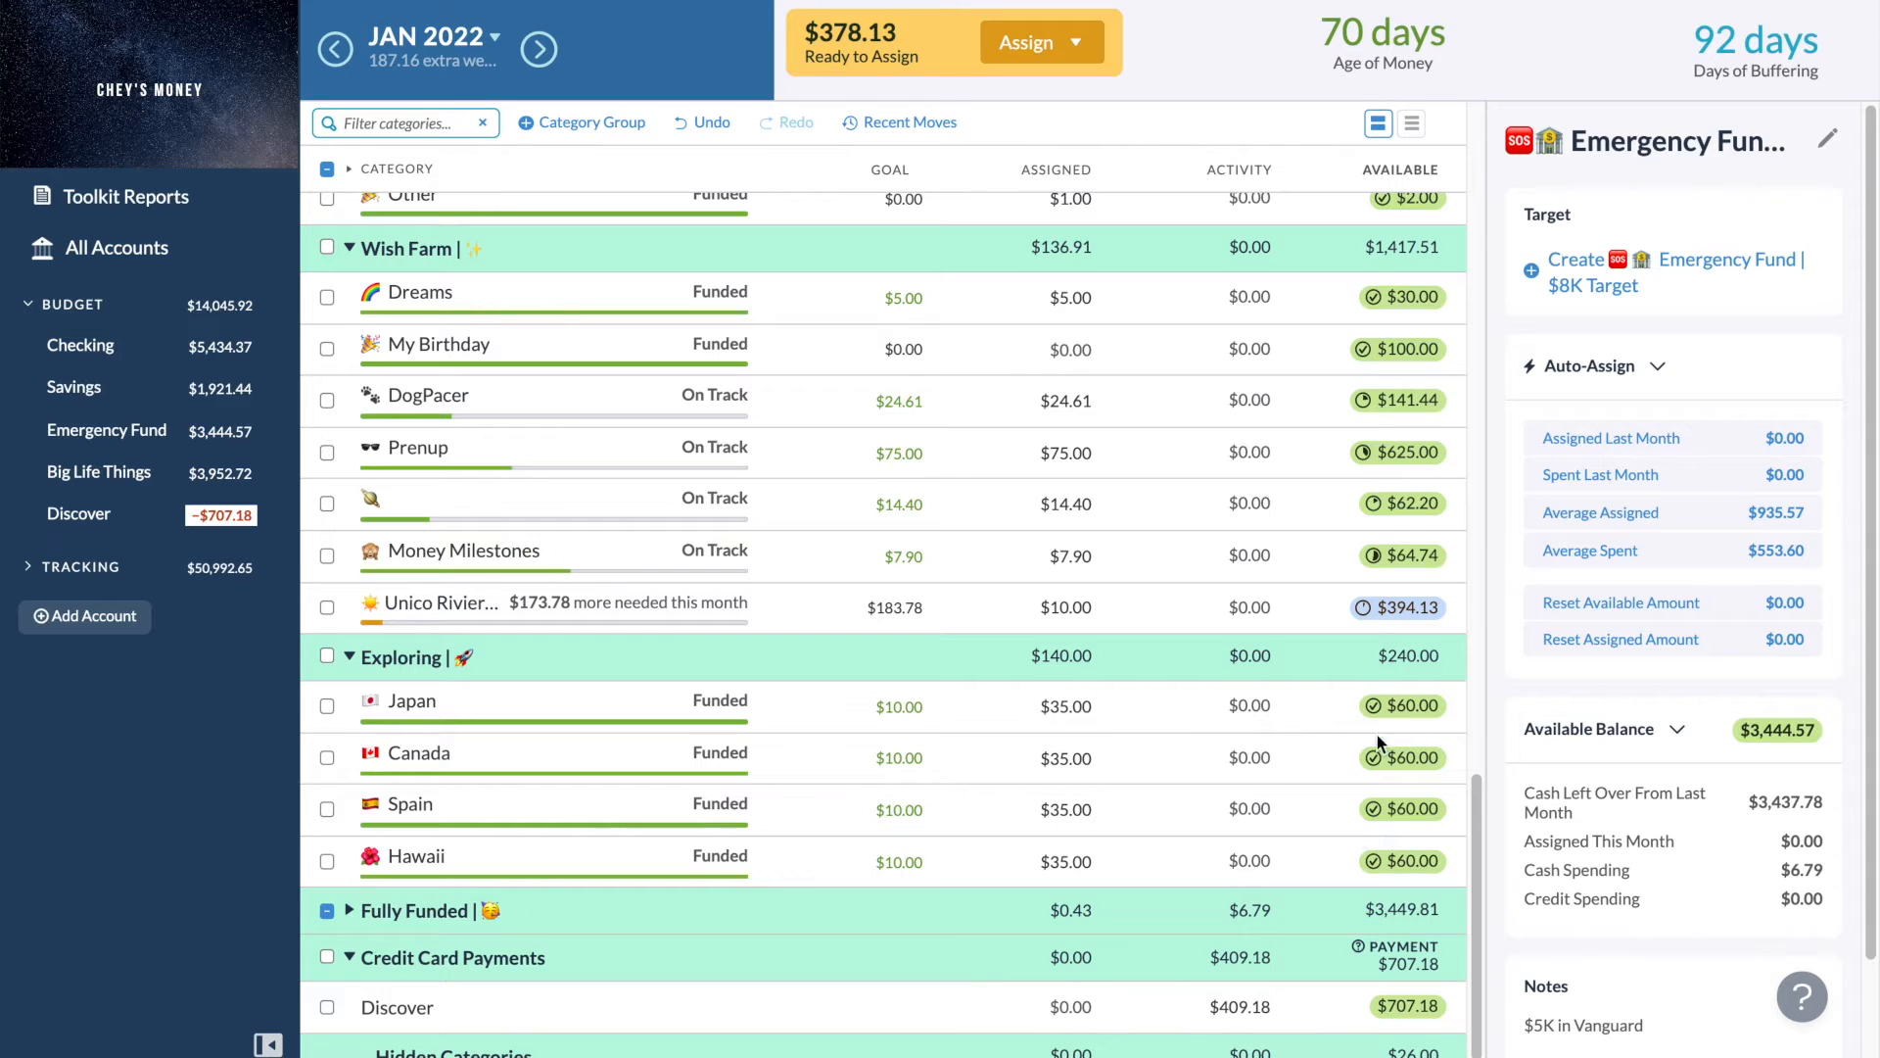
pyautogui.click(349, 656)
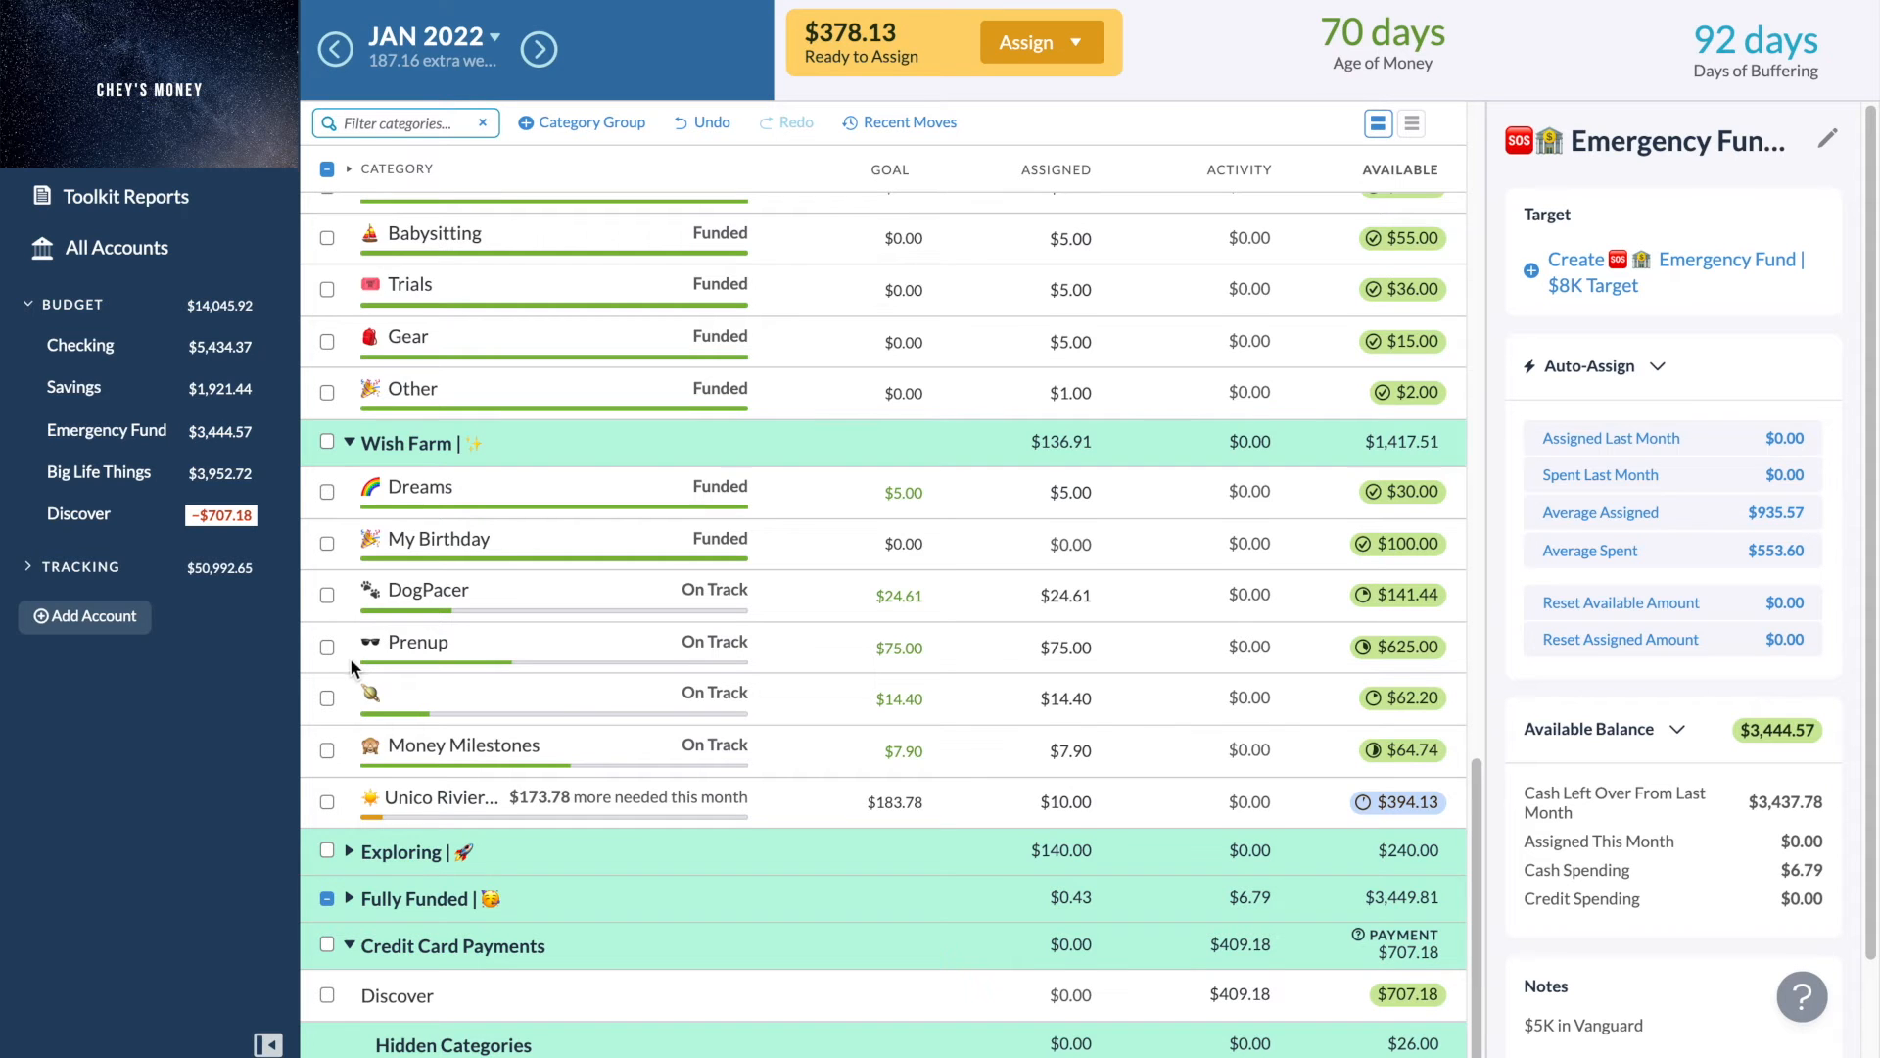
# - Add $30 to the Grooming category's assigned amount in the Animals group
pyautogui.scroll(3, 590, 696)
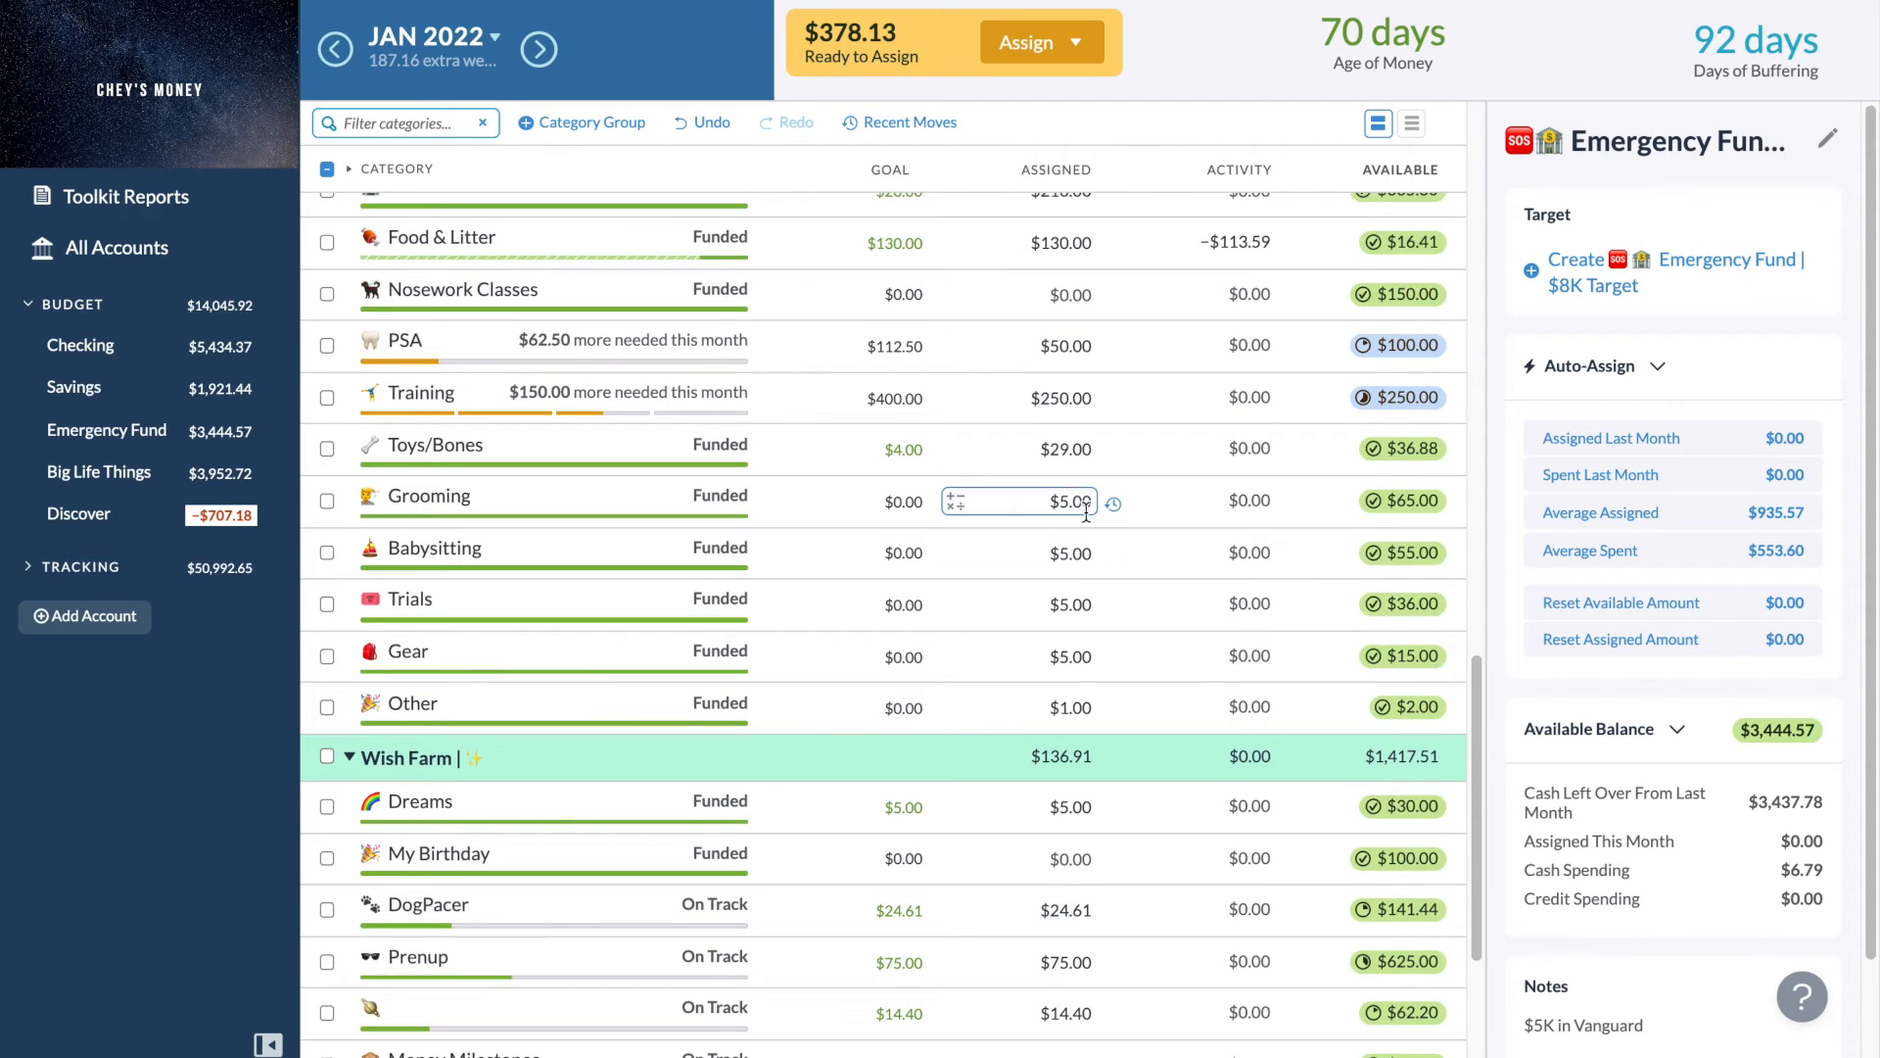
pyautogui.click(1089, 501)
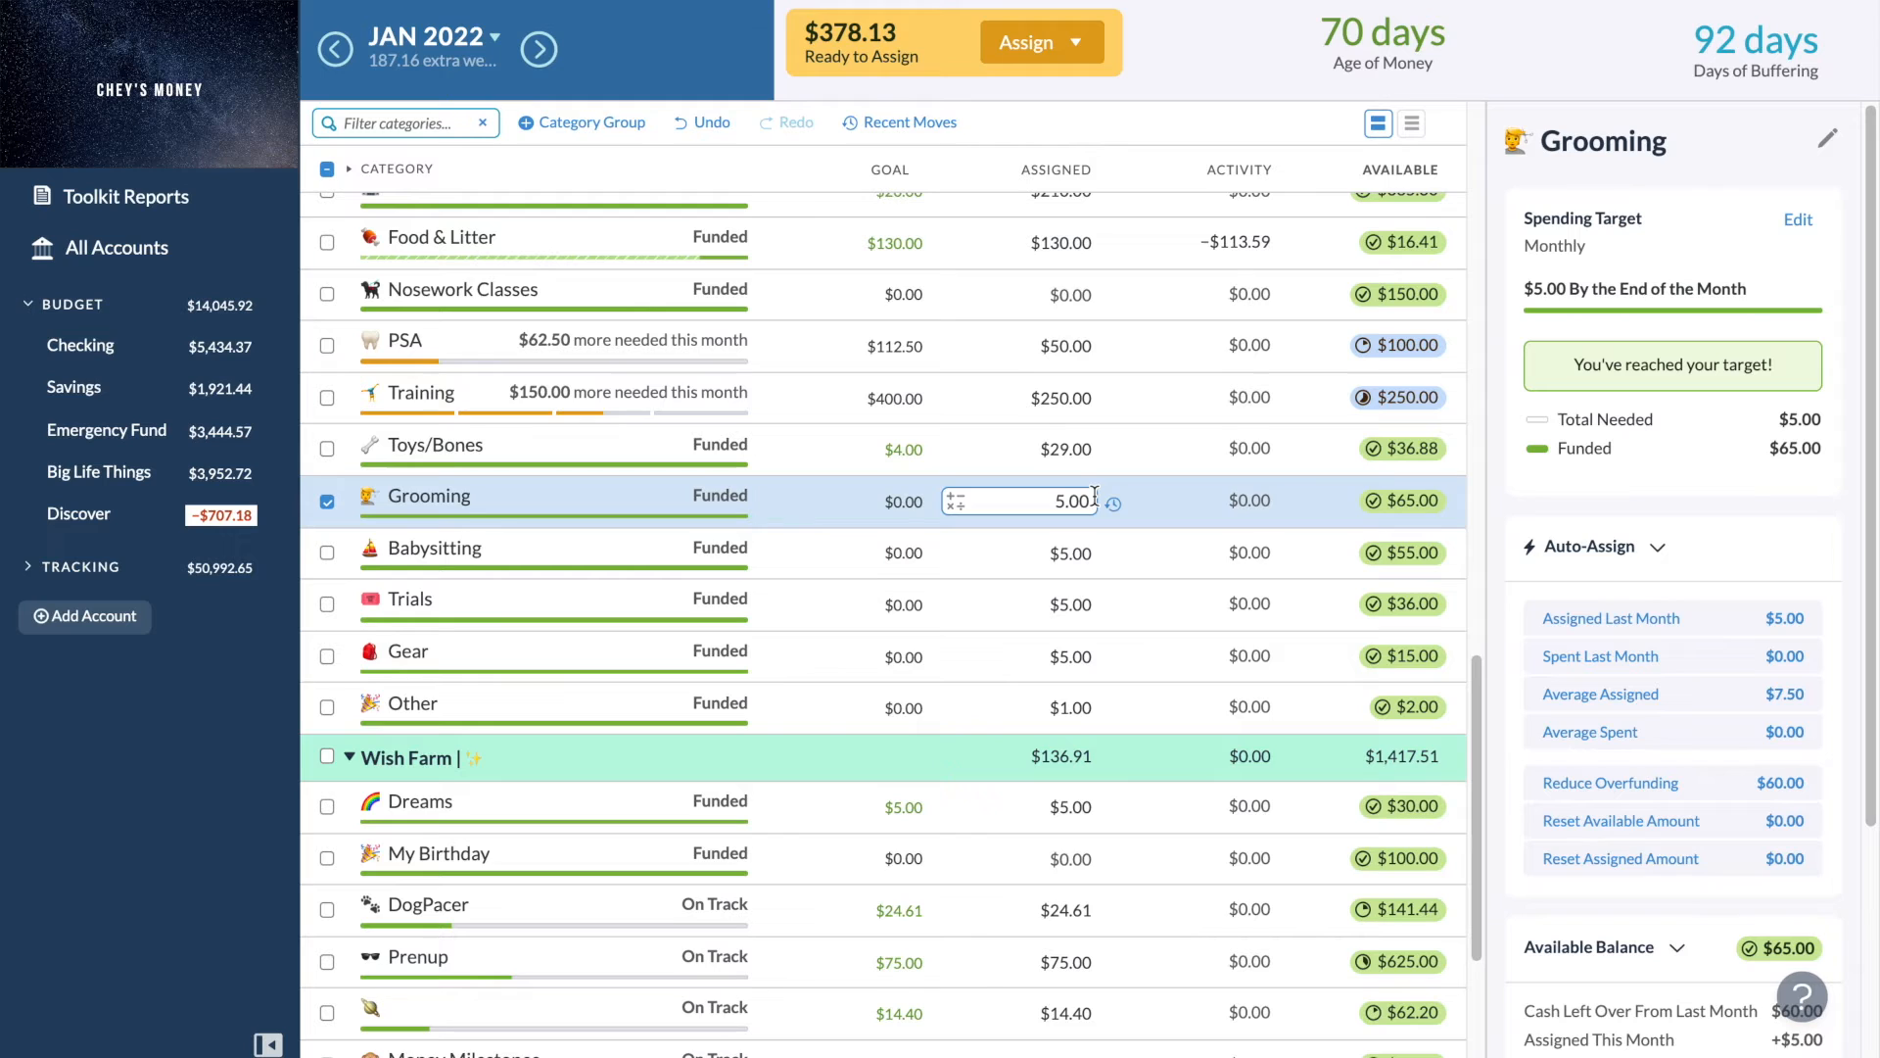
pyautogui.write('+30')
pyautogui.press('Return')
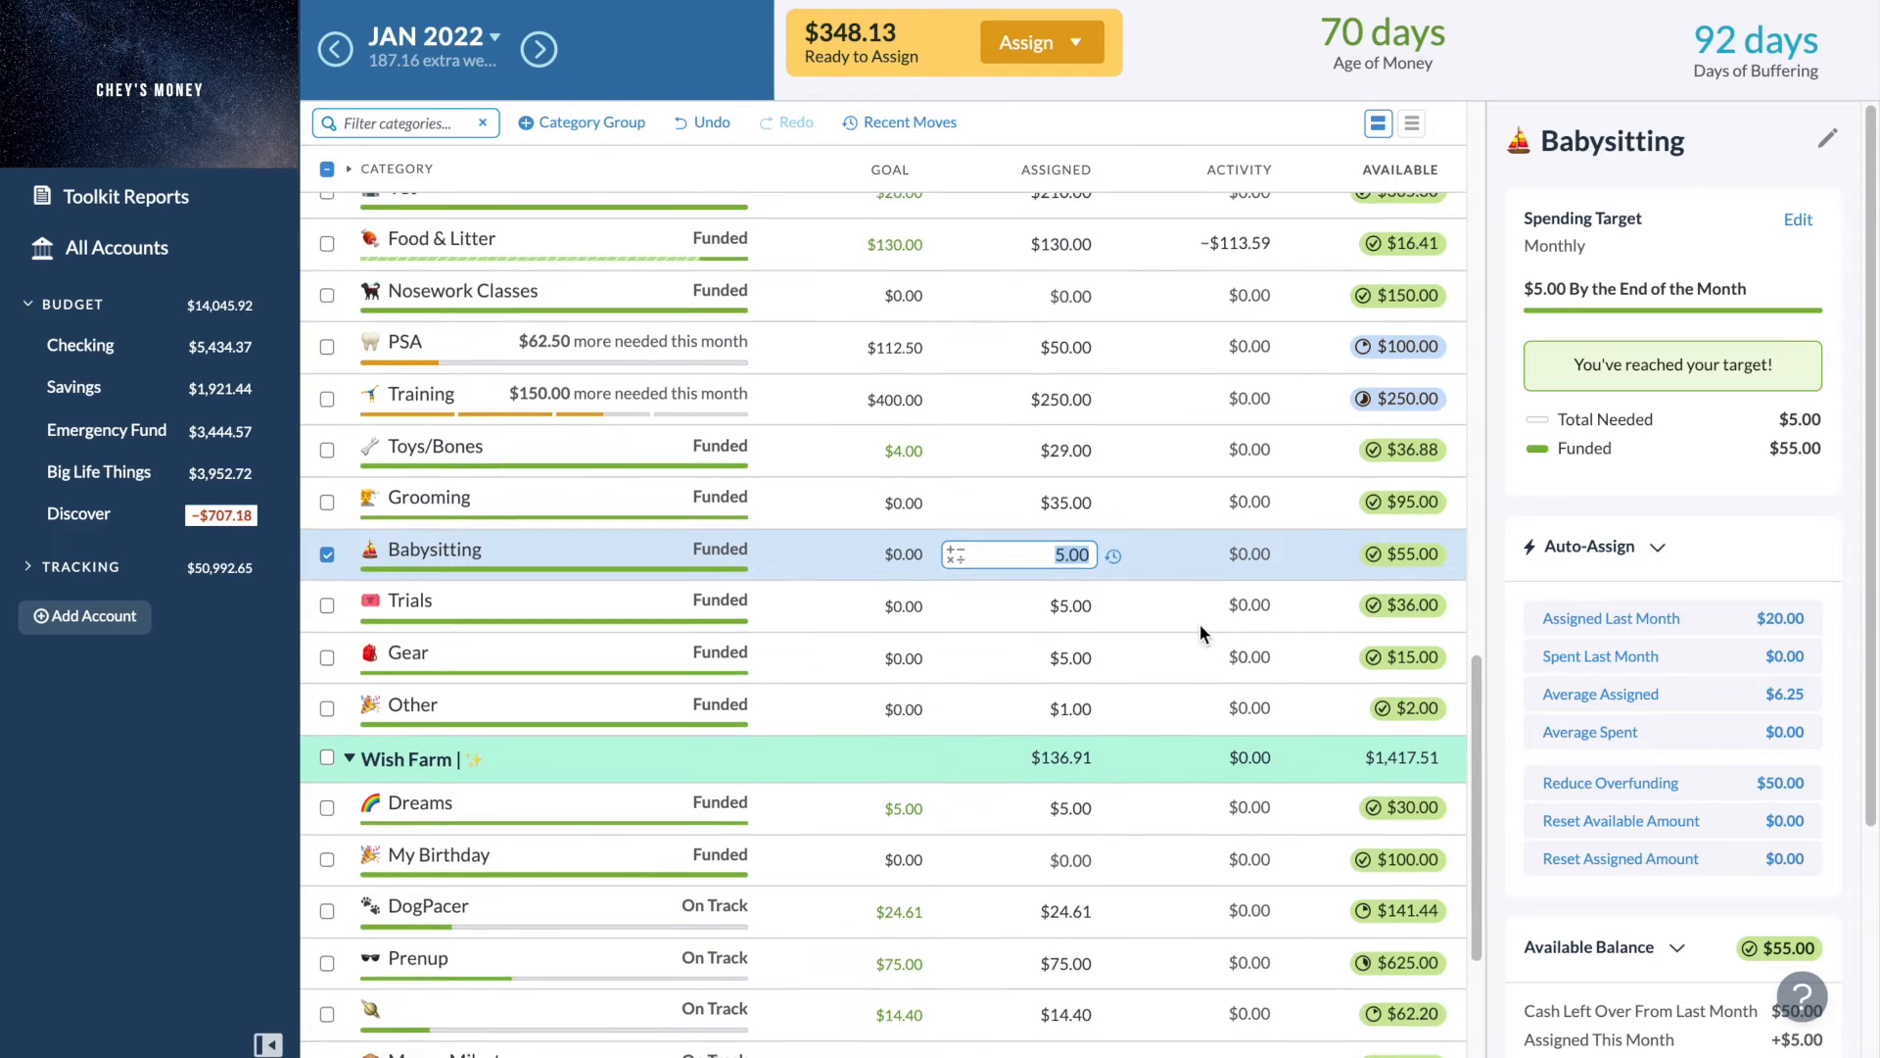
# - Add $100 to the PSA category's assigned amount in the Animals group
pyautogui.scroll(1, 1200, 625)
pyautogui.scroll(1, 1200, 625)
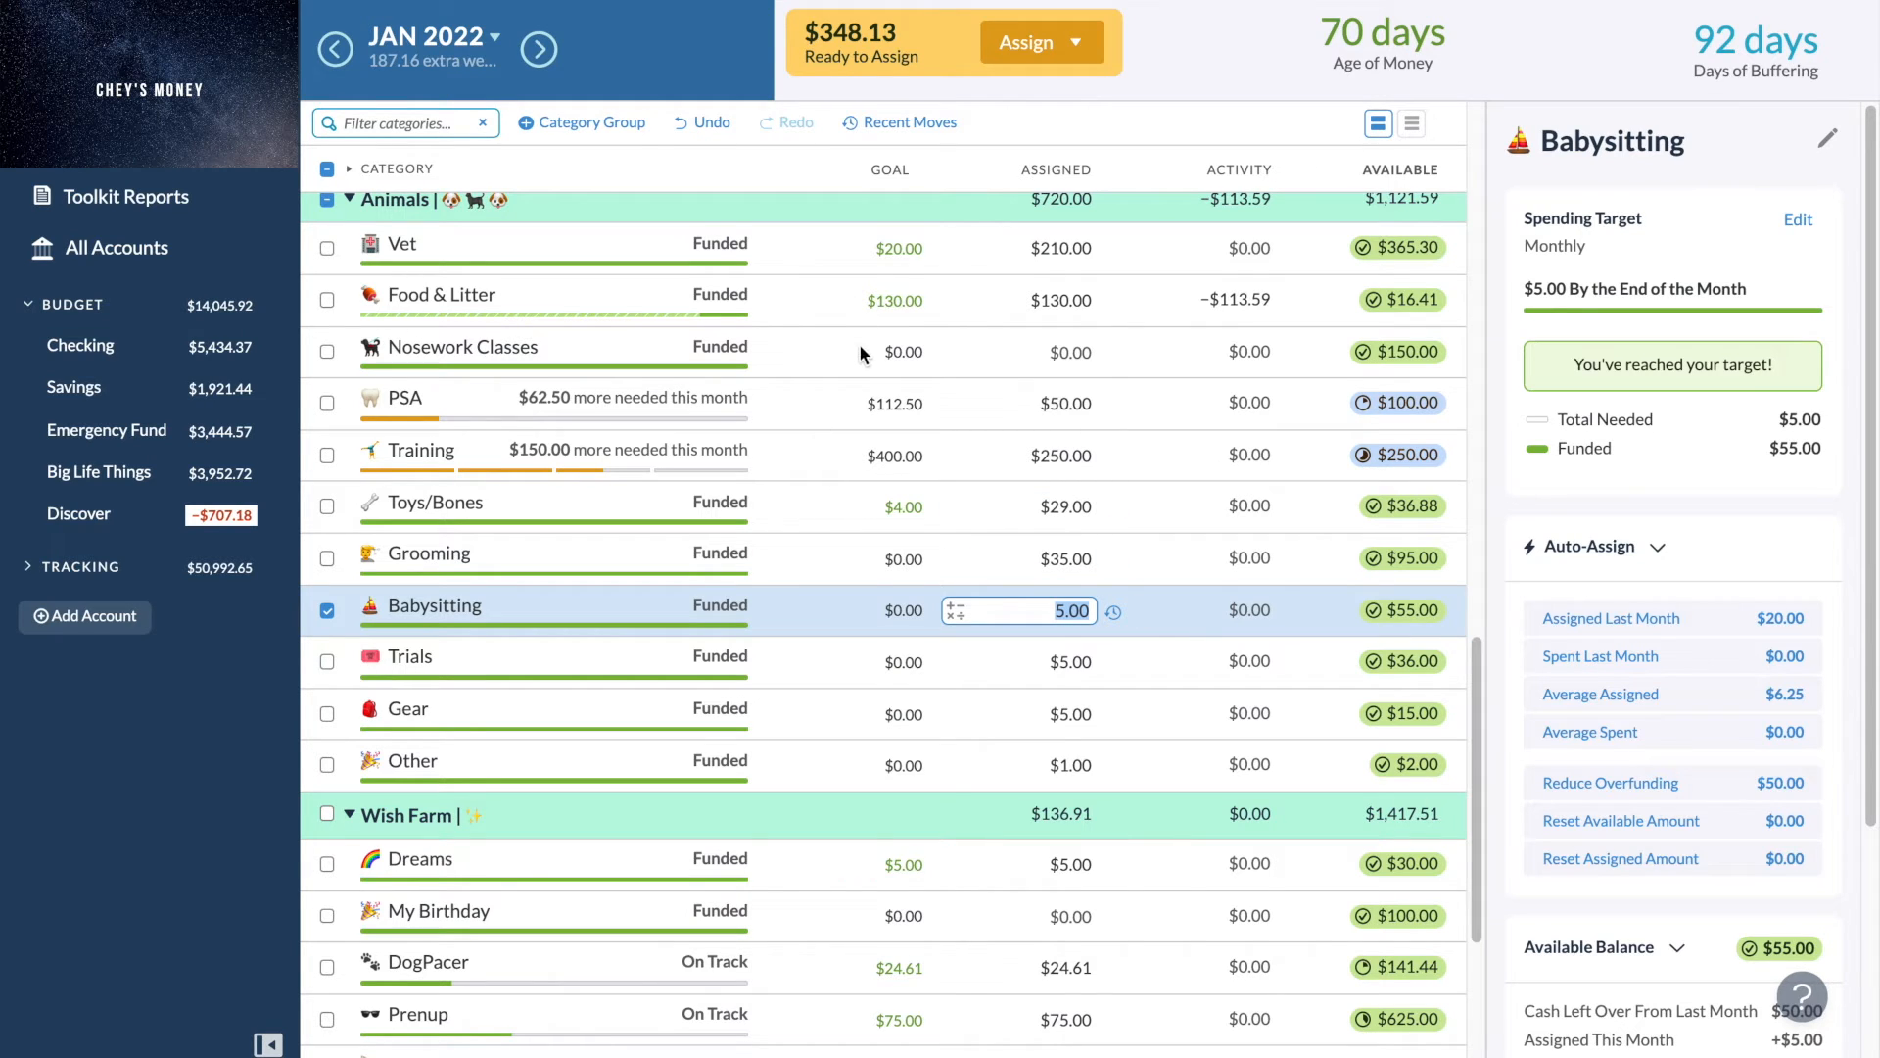
pyautogui.click(888, 404)
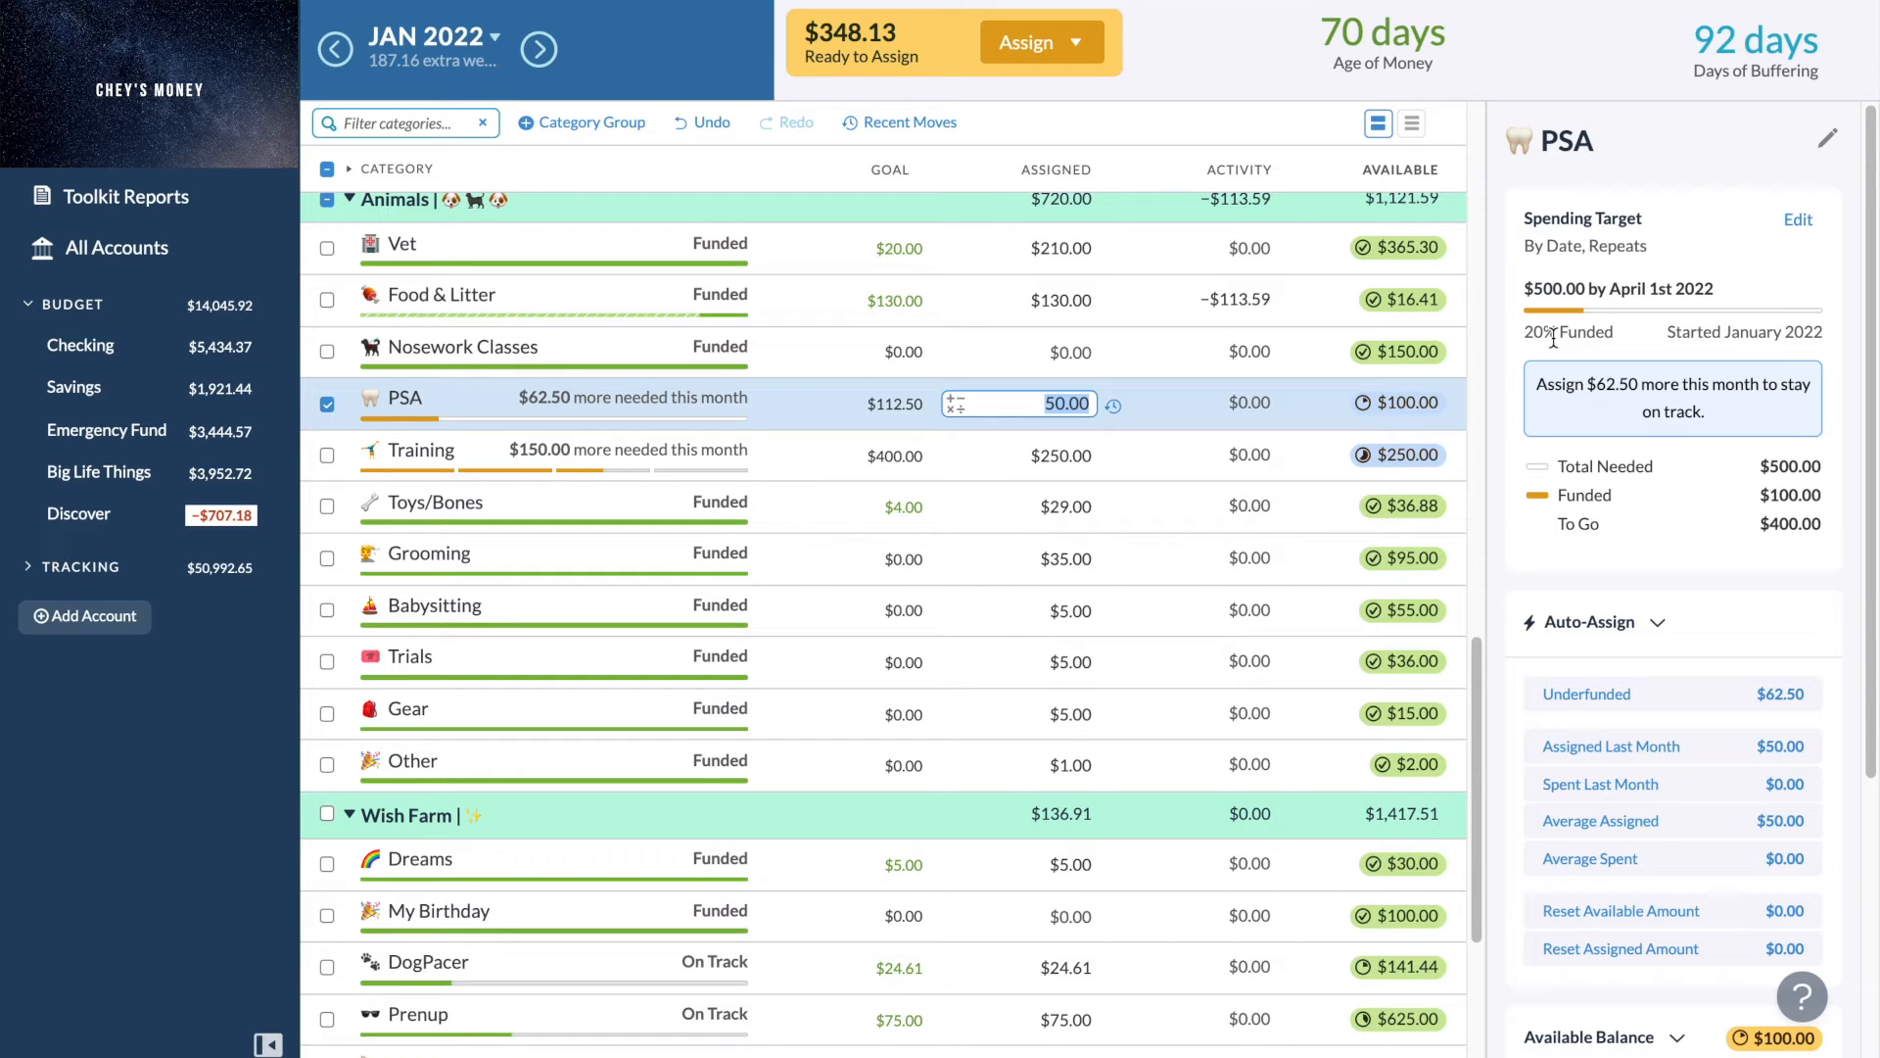
pyautogui.press('Right')
pyautogui.write('+100')
pyautogui.press('Tab')
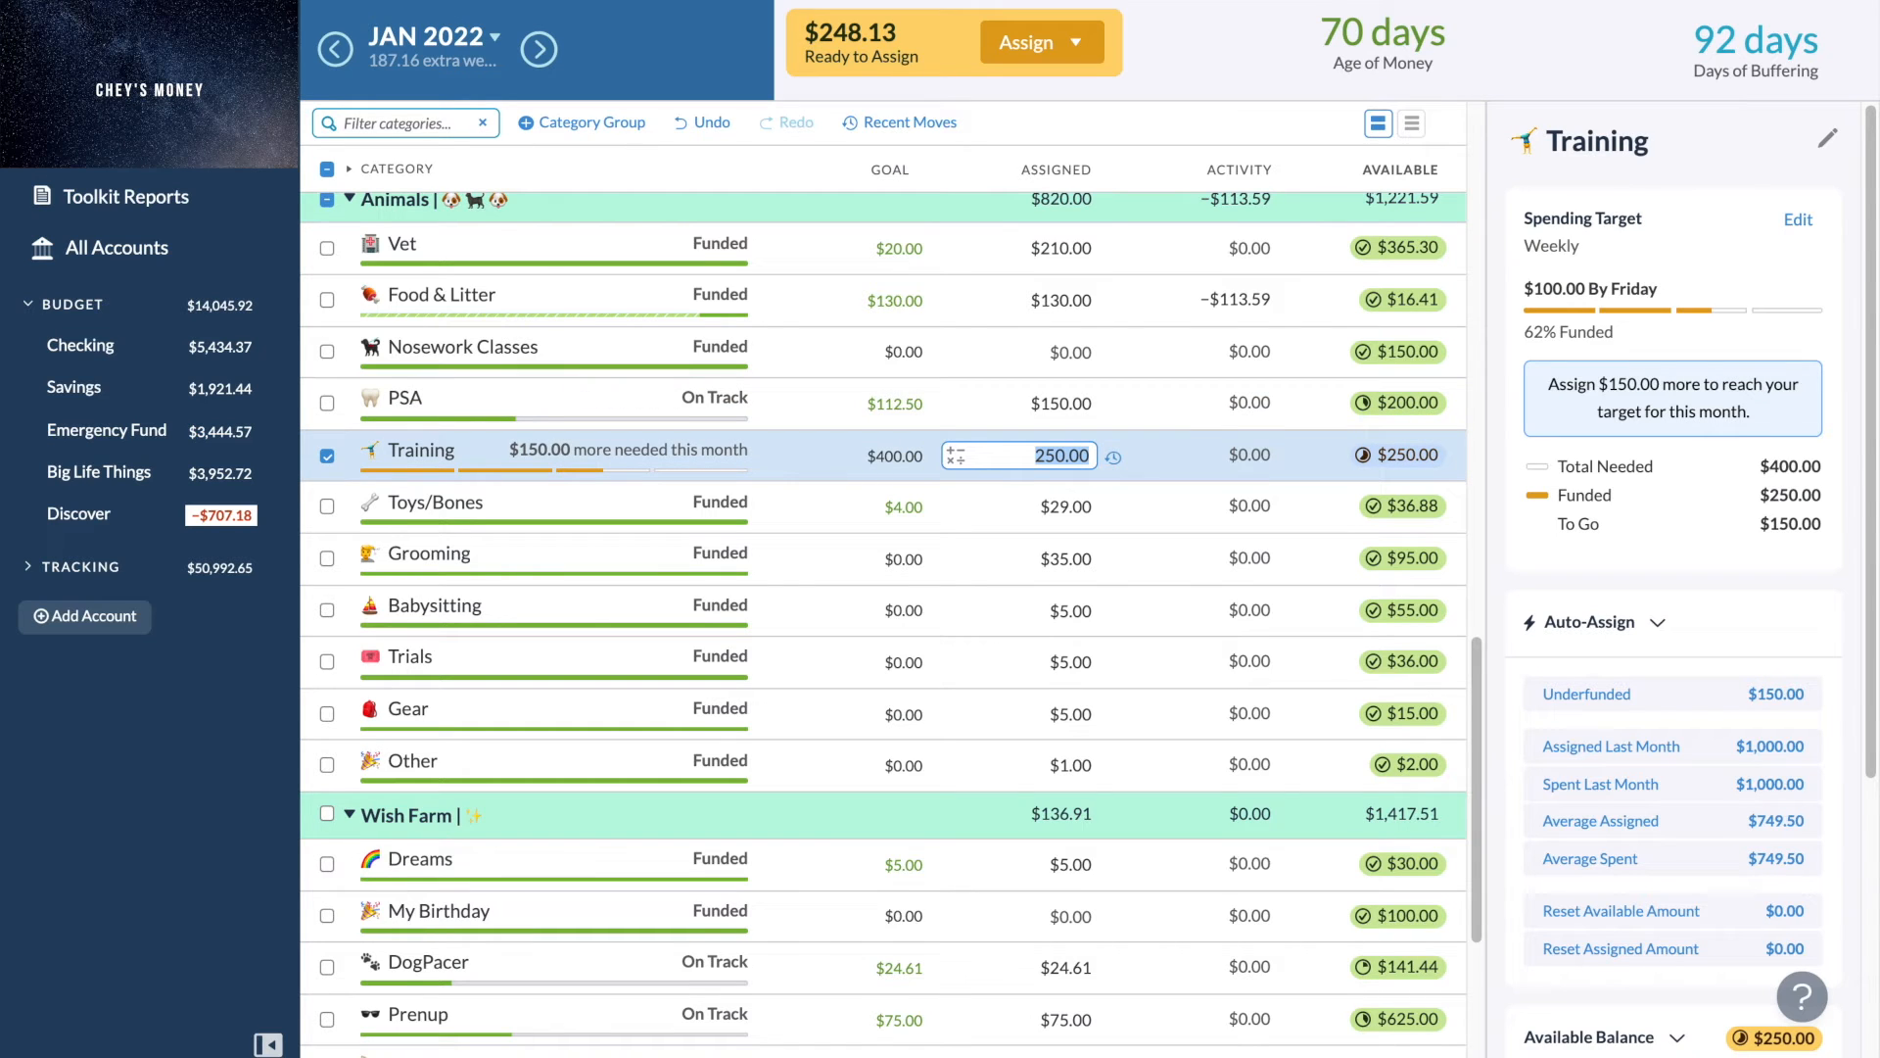
# - Check the February 2022 budget, return to January, and add $15 to the Trials category's assigned amount
pyautogui.click(538, 52)
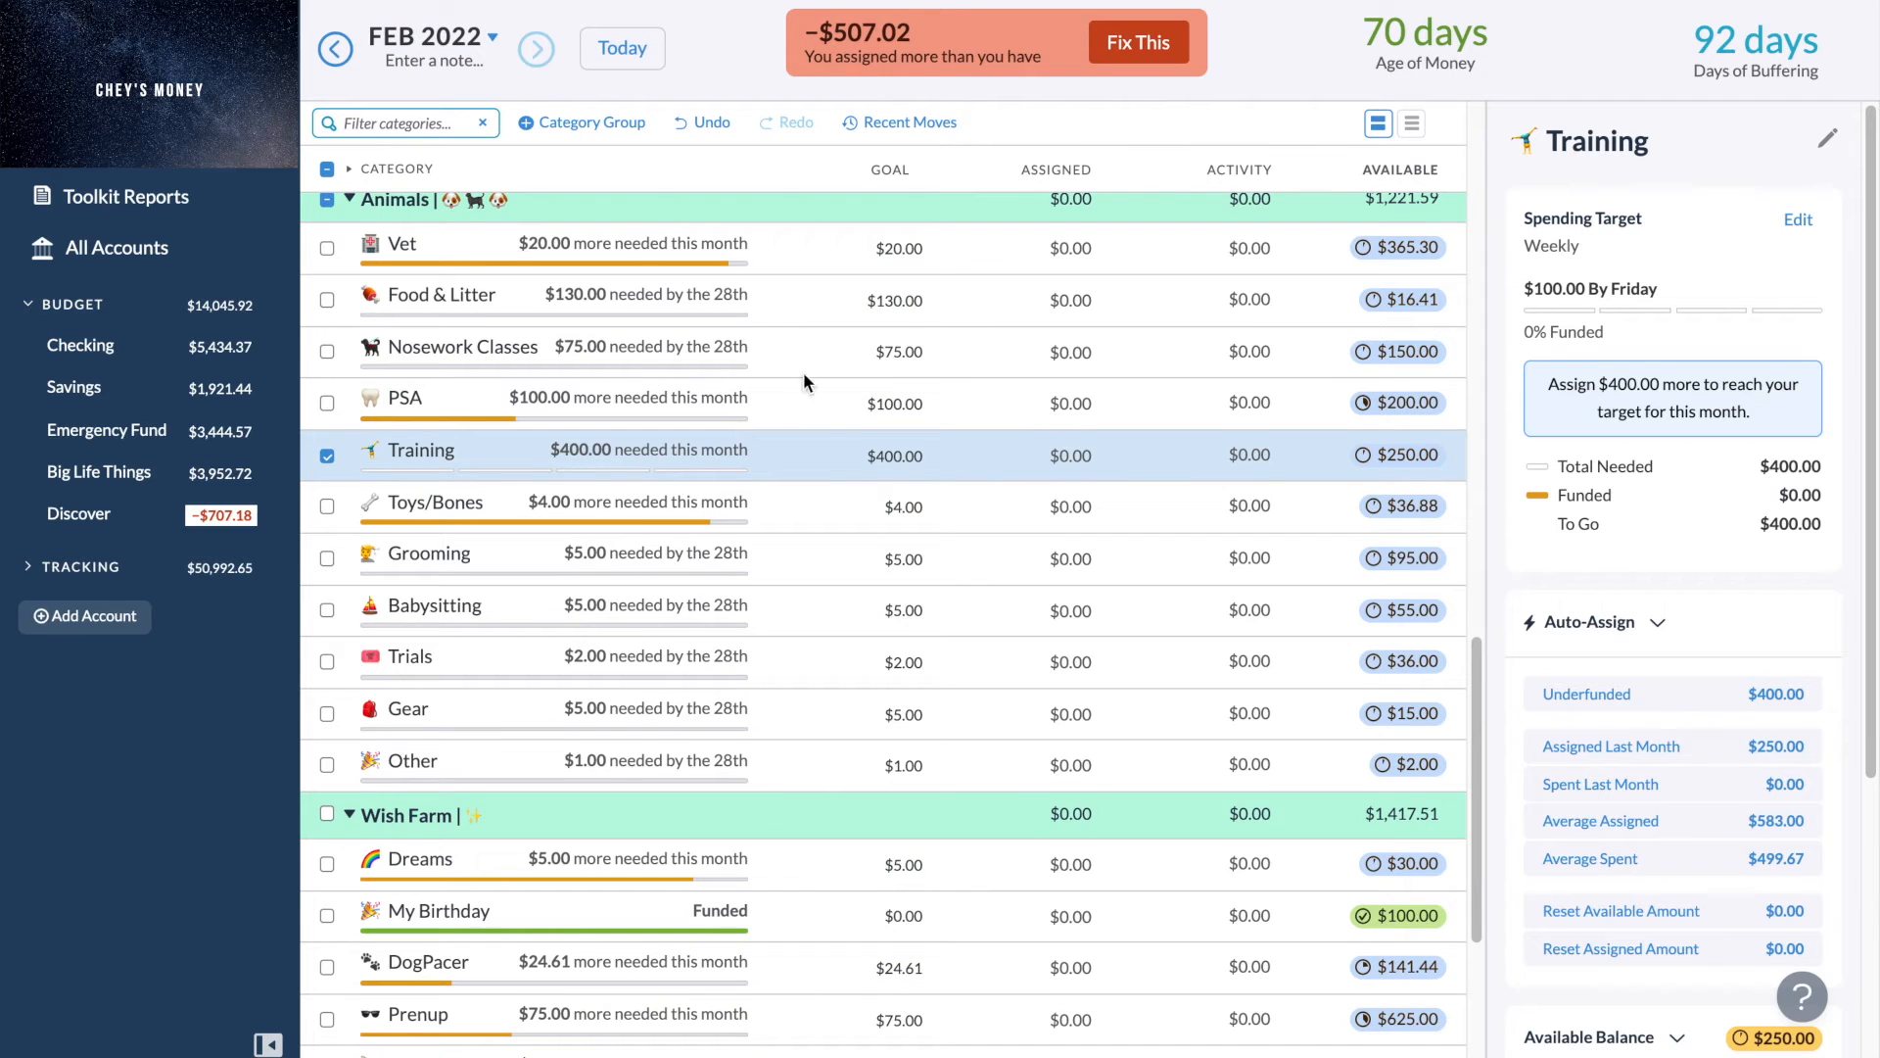
pyautogui.click(335, 62)
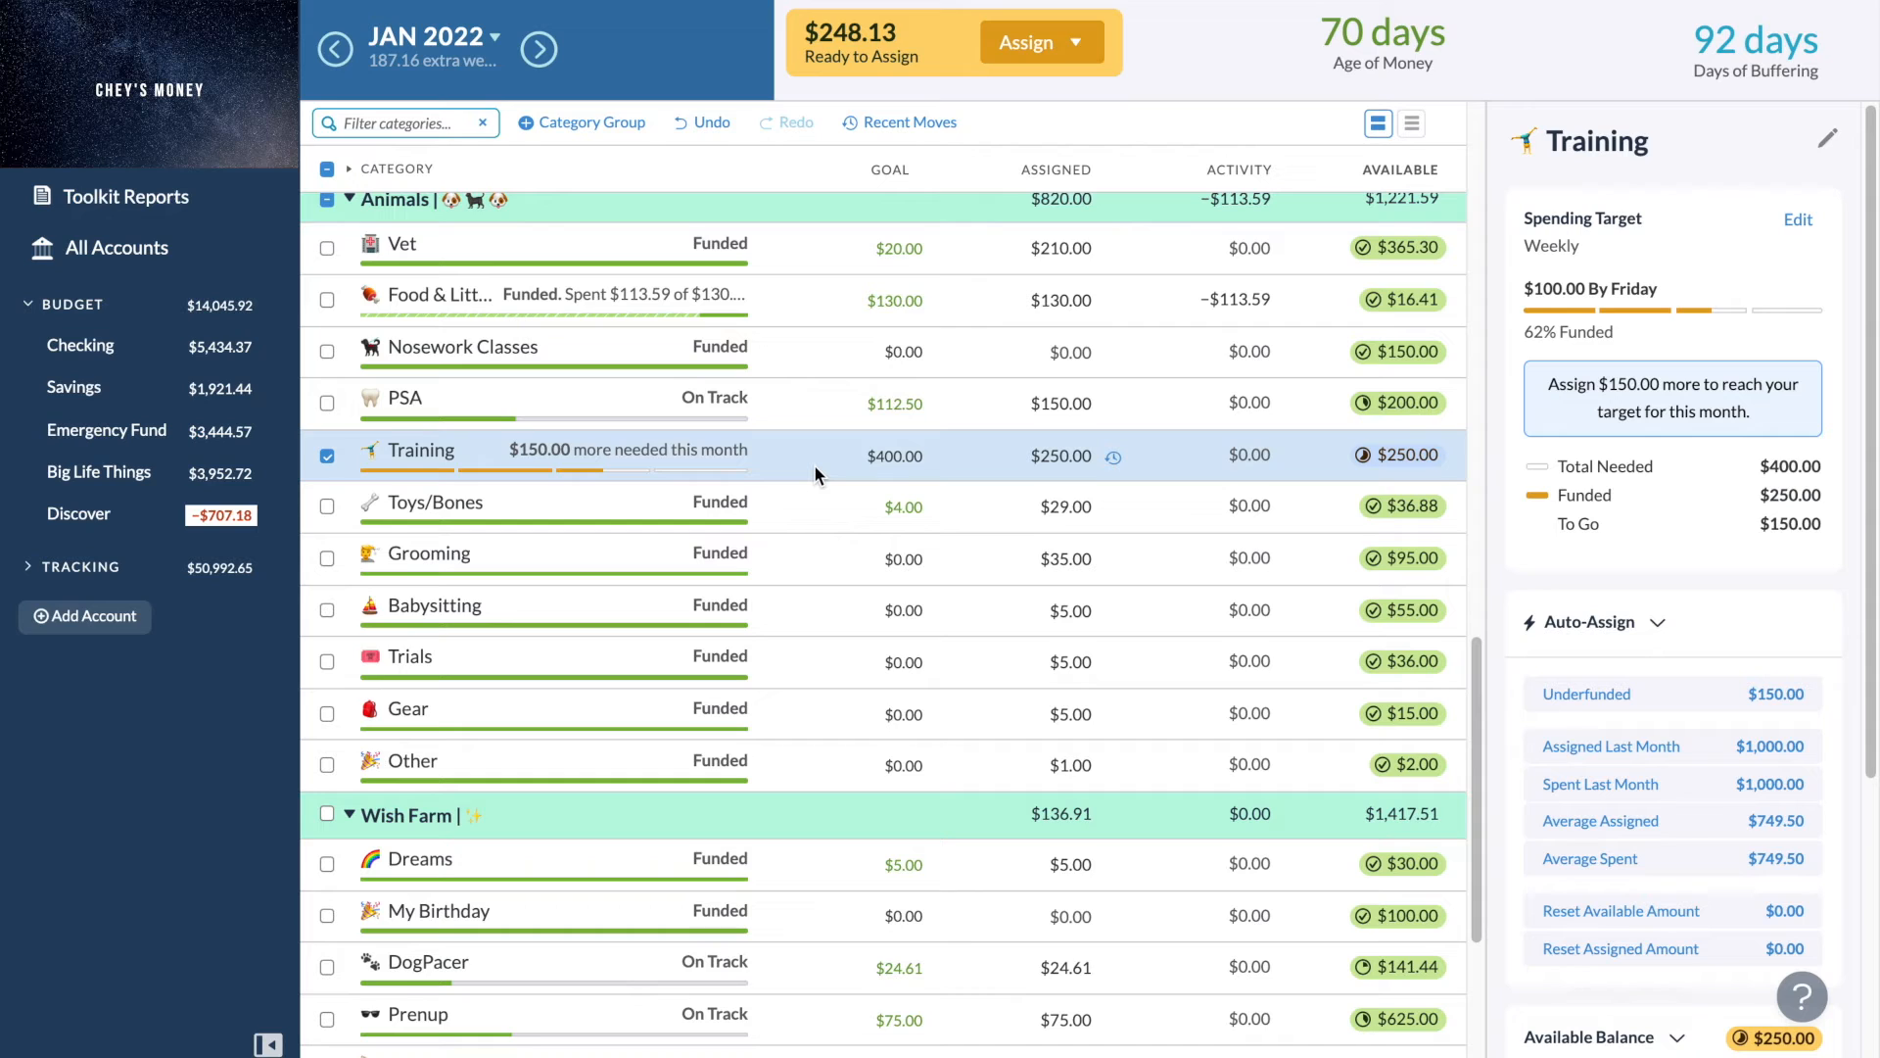
pyautogui.click(1087, 663)
pyautogui.click(1089, 664)
pyautogui.write('+')
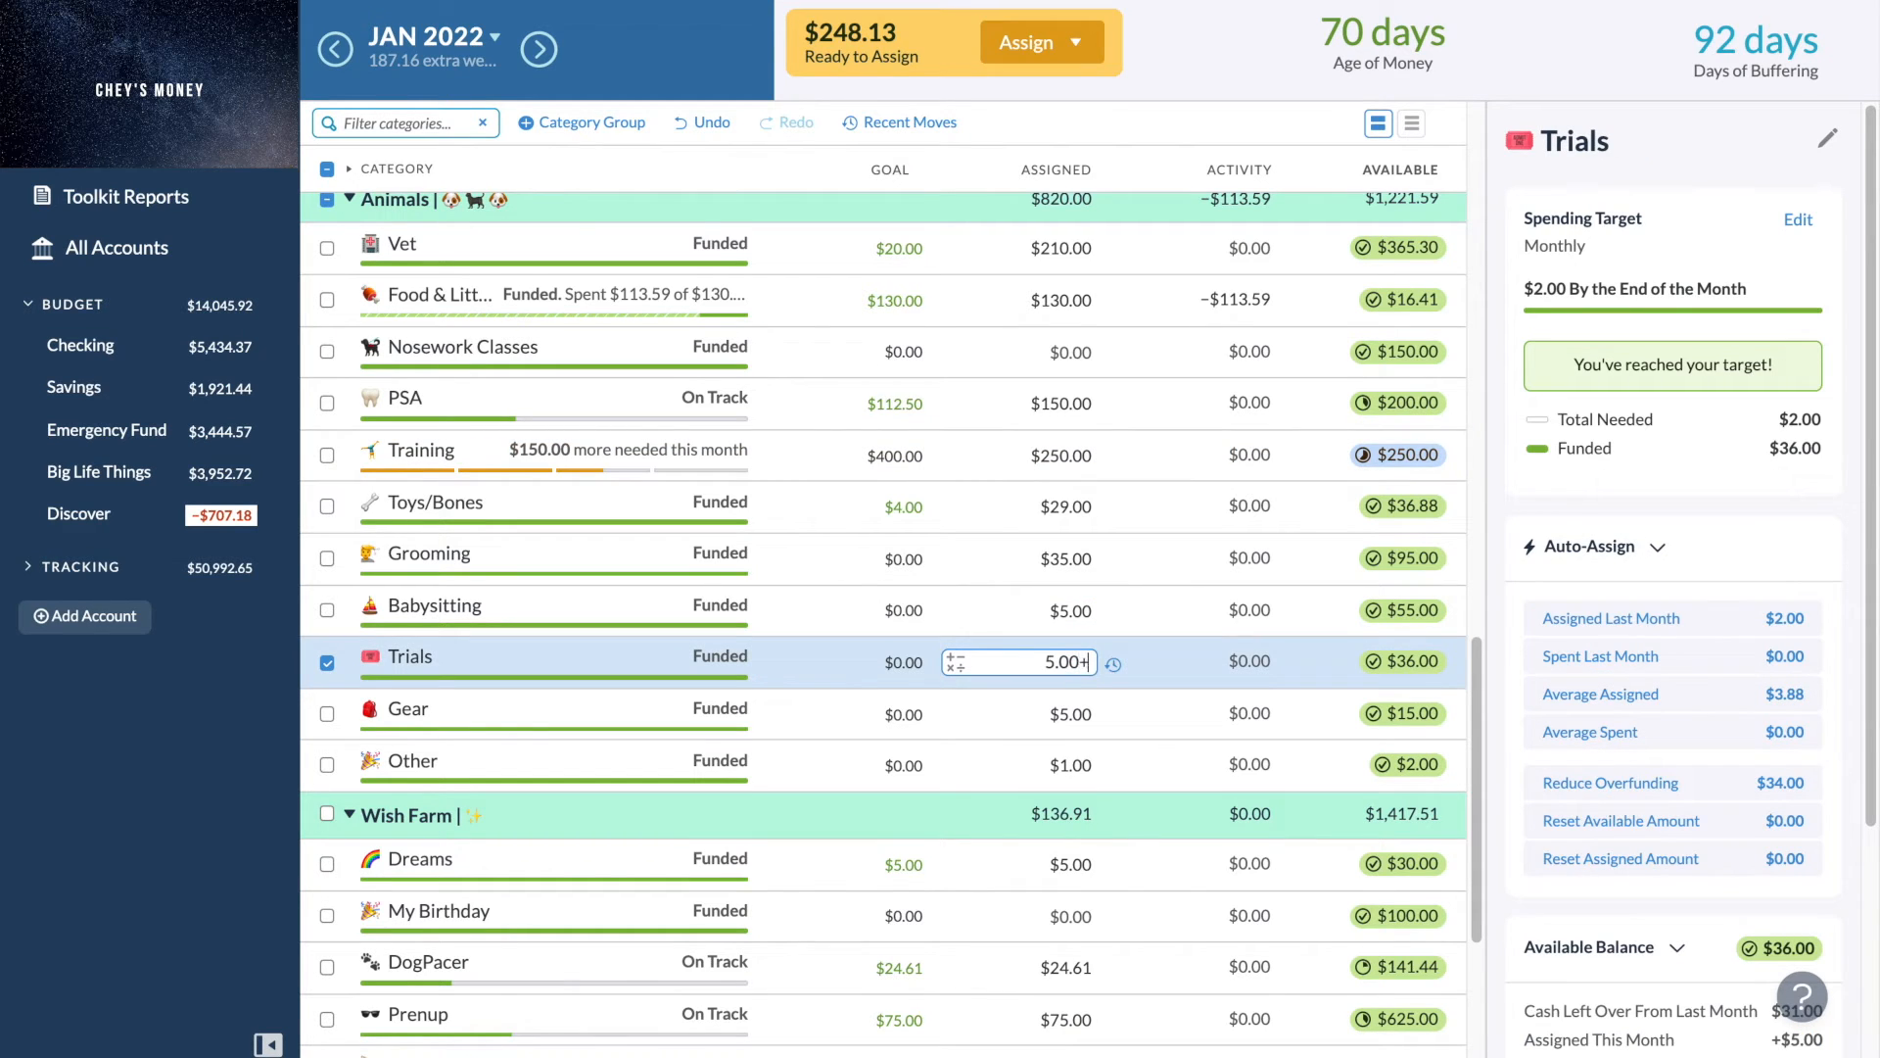
pyautogui.write('15')
pyautogui.press('Return')
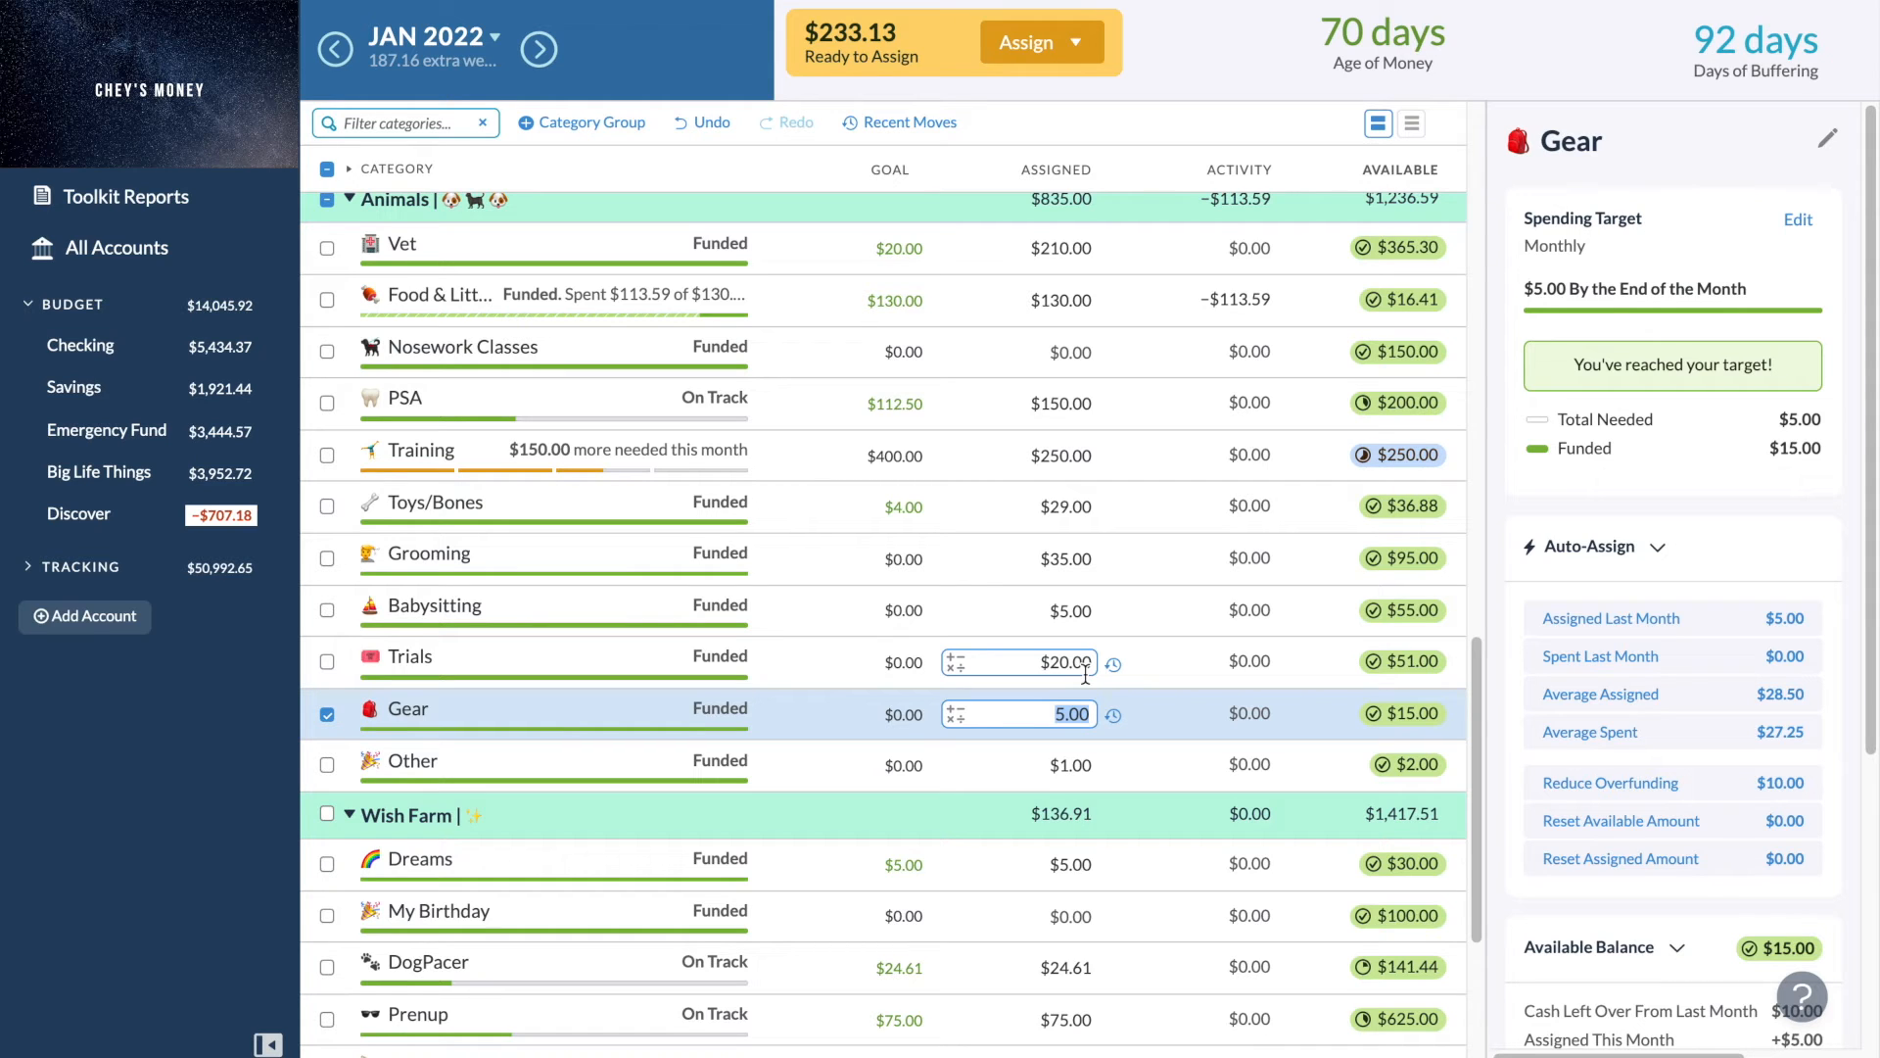
# - Clear the category selection, expand the Investments group and collapse the Oh No, Panic group
pyautogui.click(326, 717)
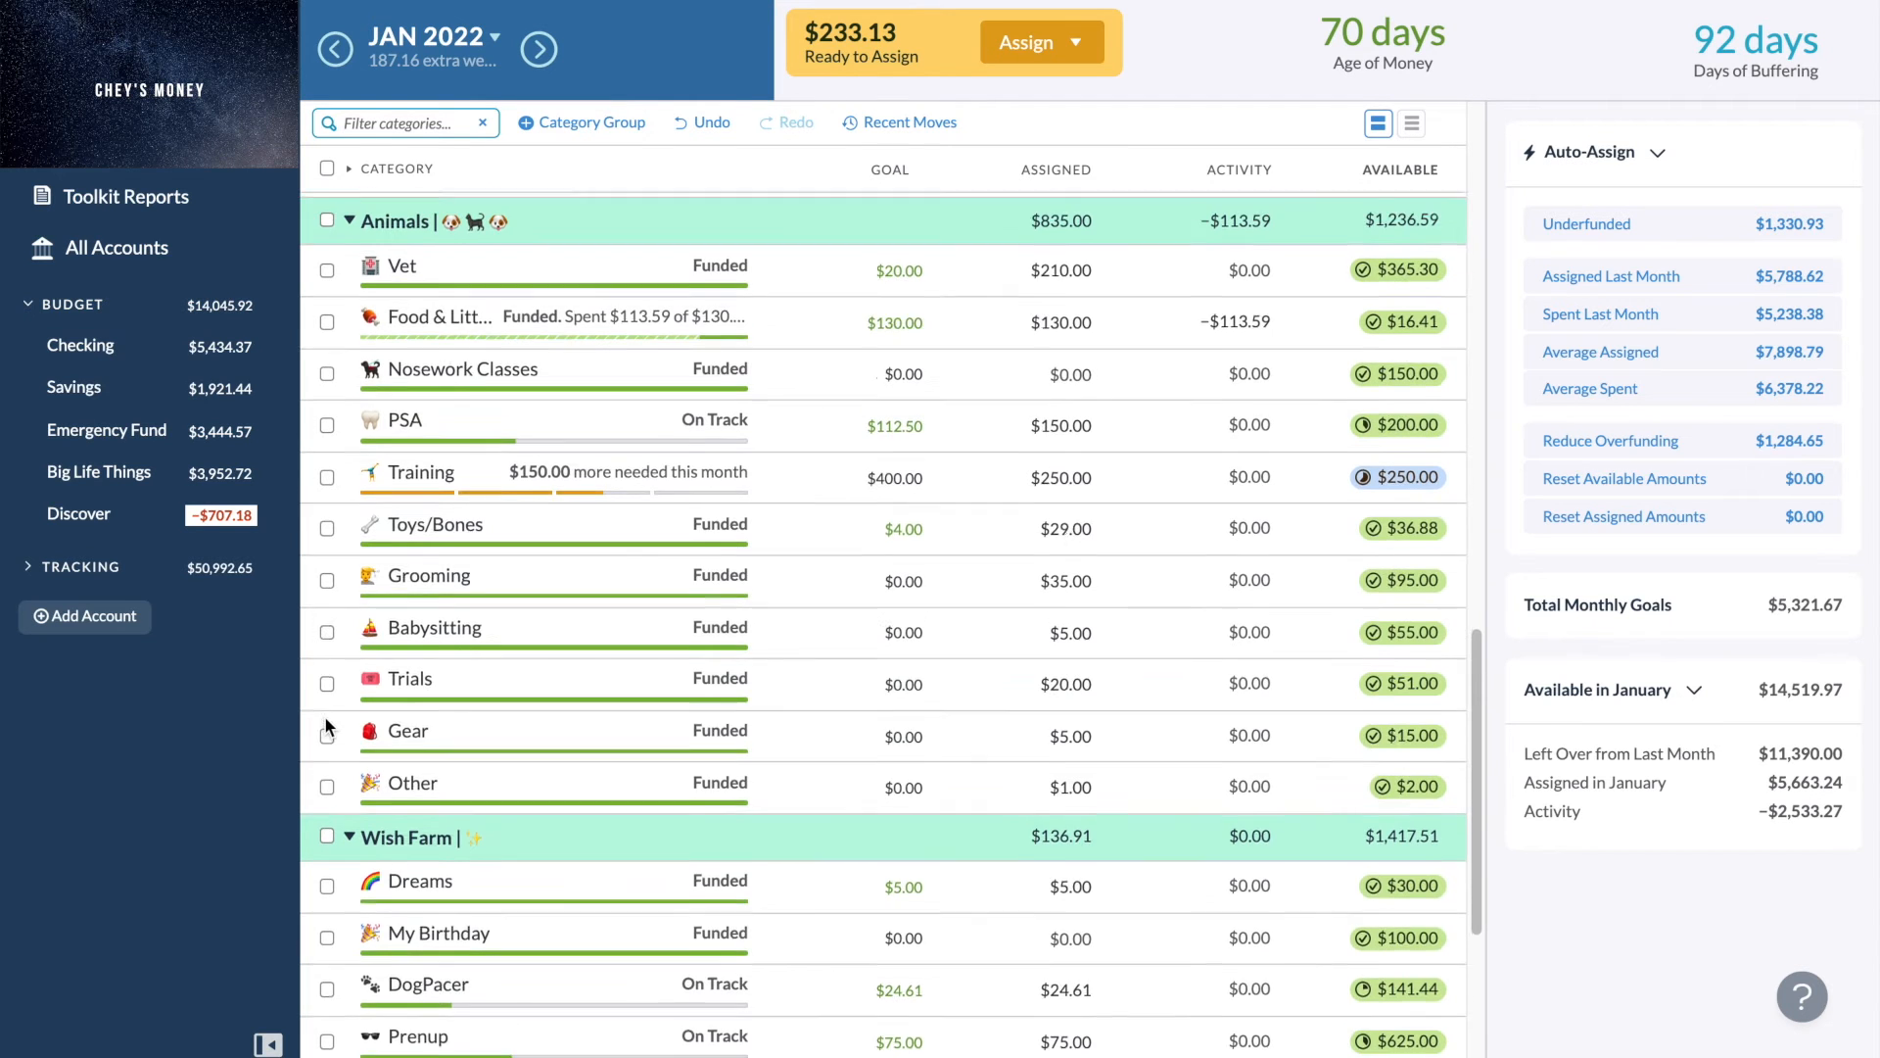
pyautogui.scroll(4, 327, 725)
pyautogui.scroll(3, 327, 725)
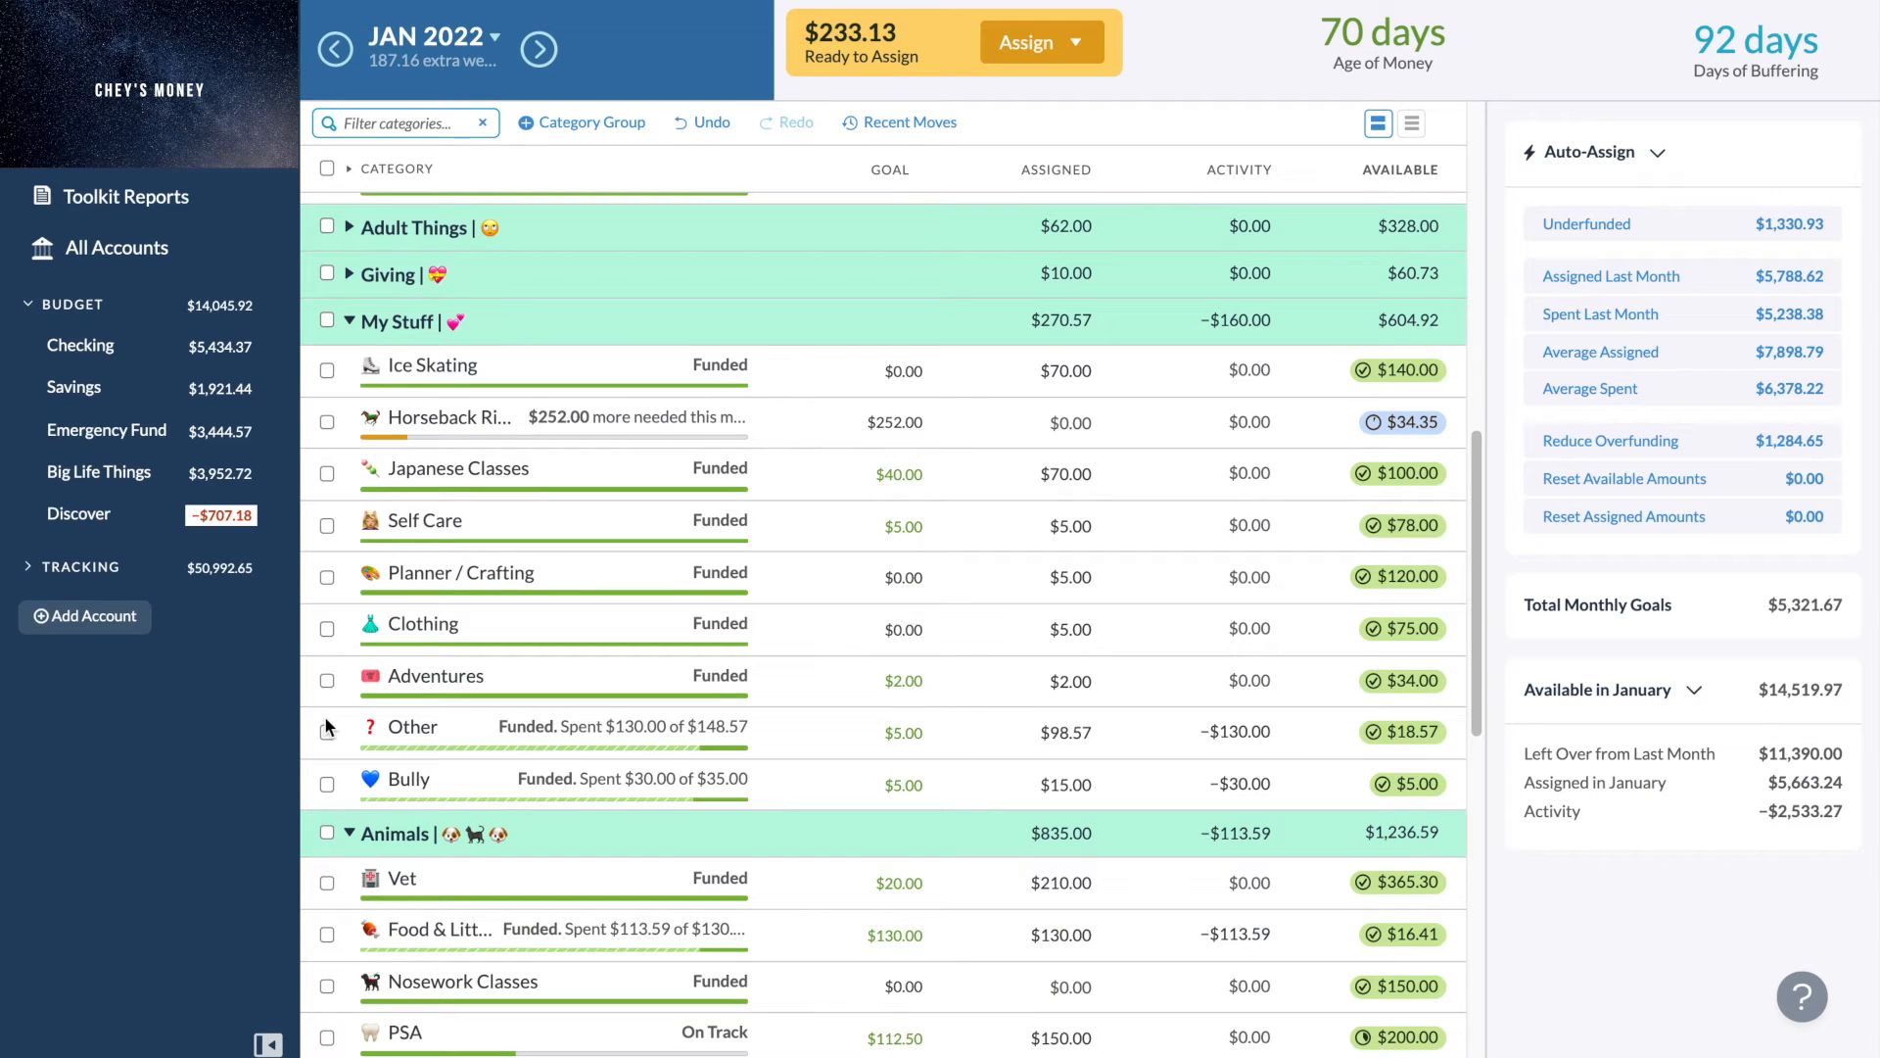
pyautogui.scroll(4, 327, 726)
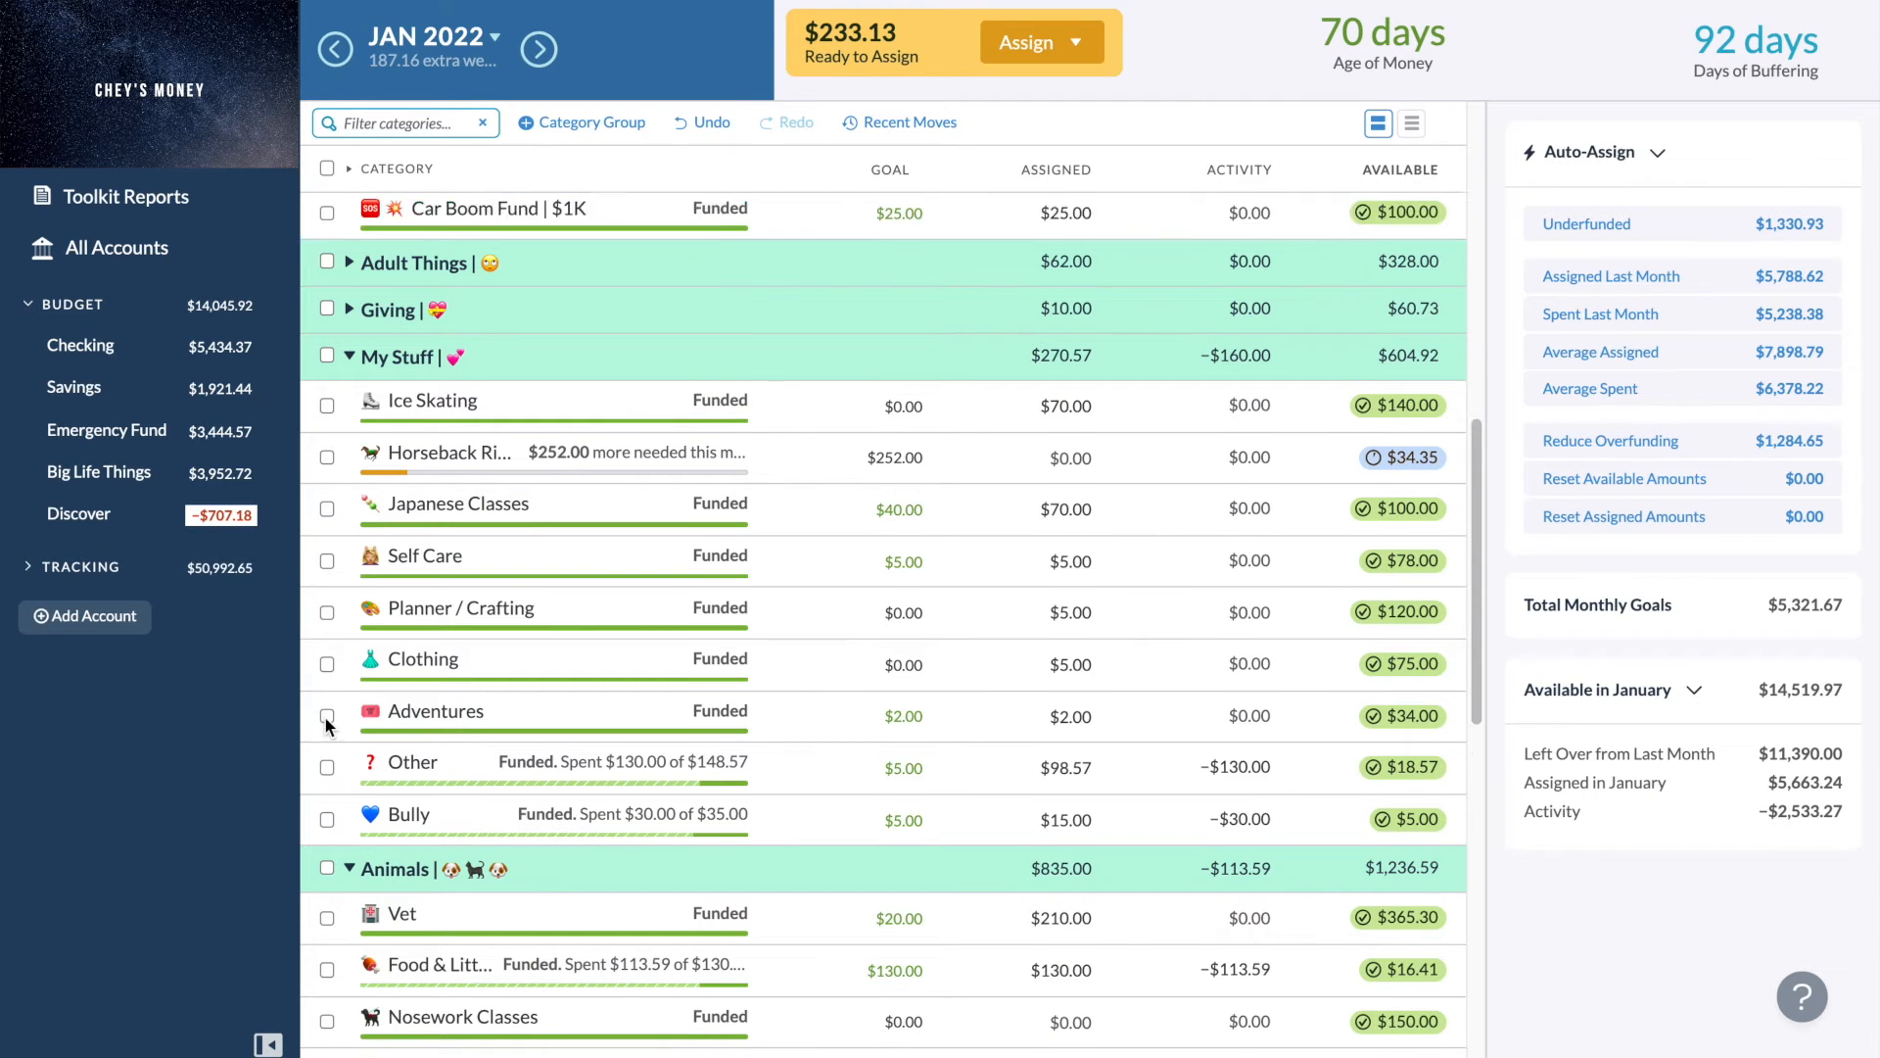
pyautogui.scroll(2, 396, 509)
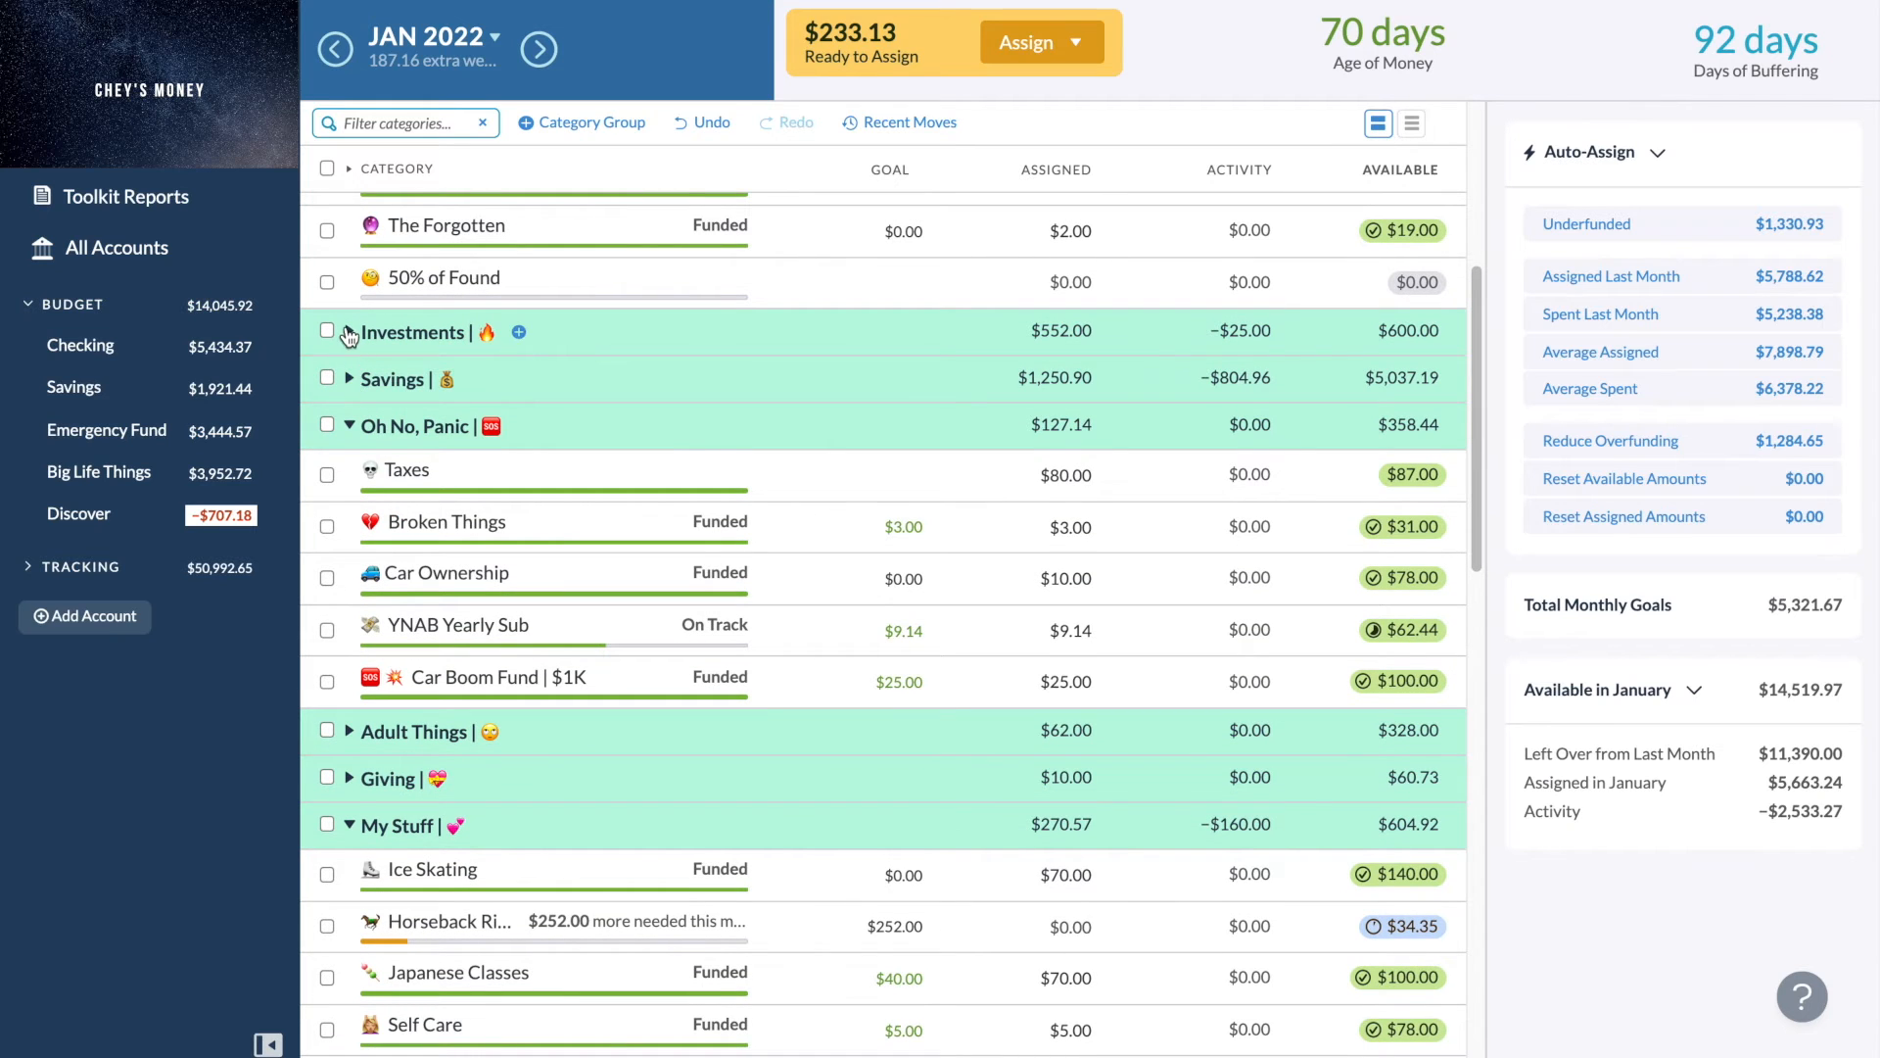
pyautogui.click(349, 332)
pyautogui.click(350, 580)
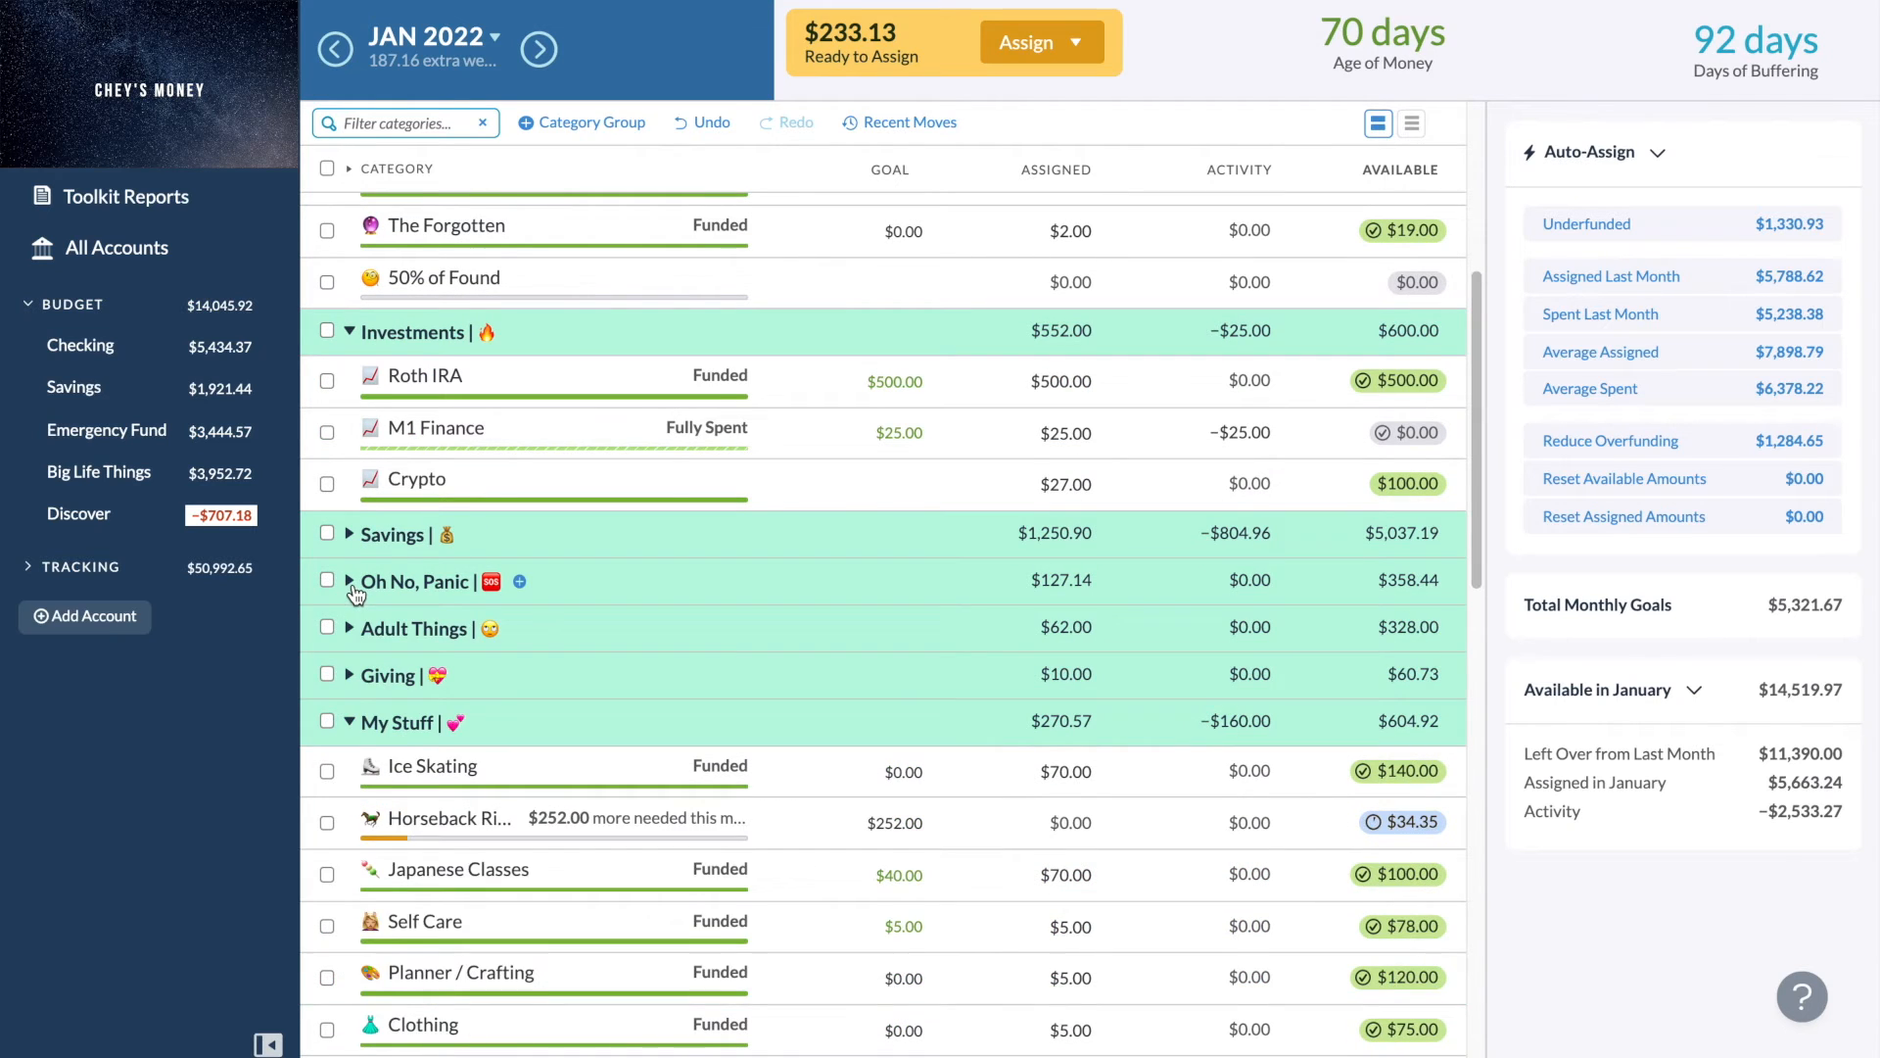
# - Add $133.13 to the M1 Finance category's assigned amount in the Investments group
pyautogui.scroll(-1, 356, 594)
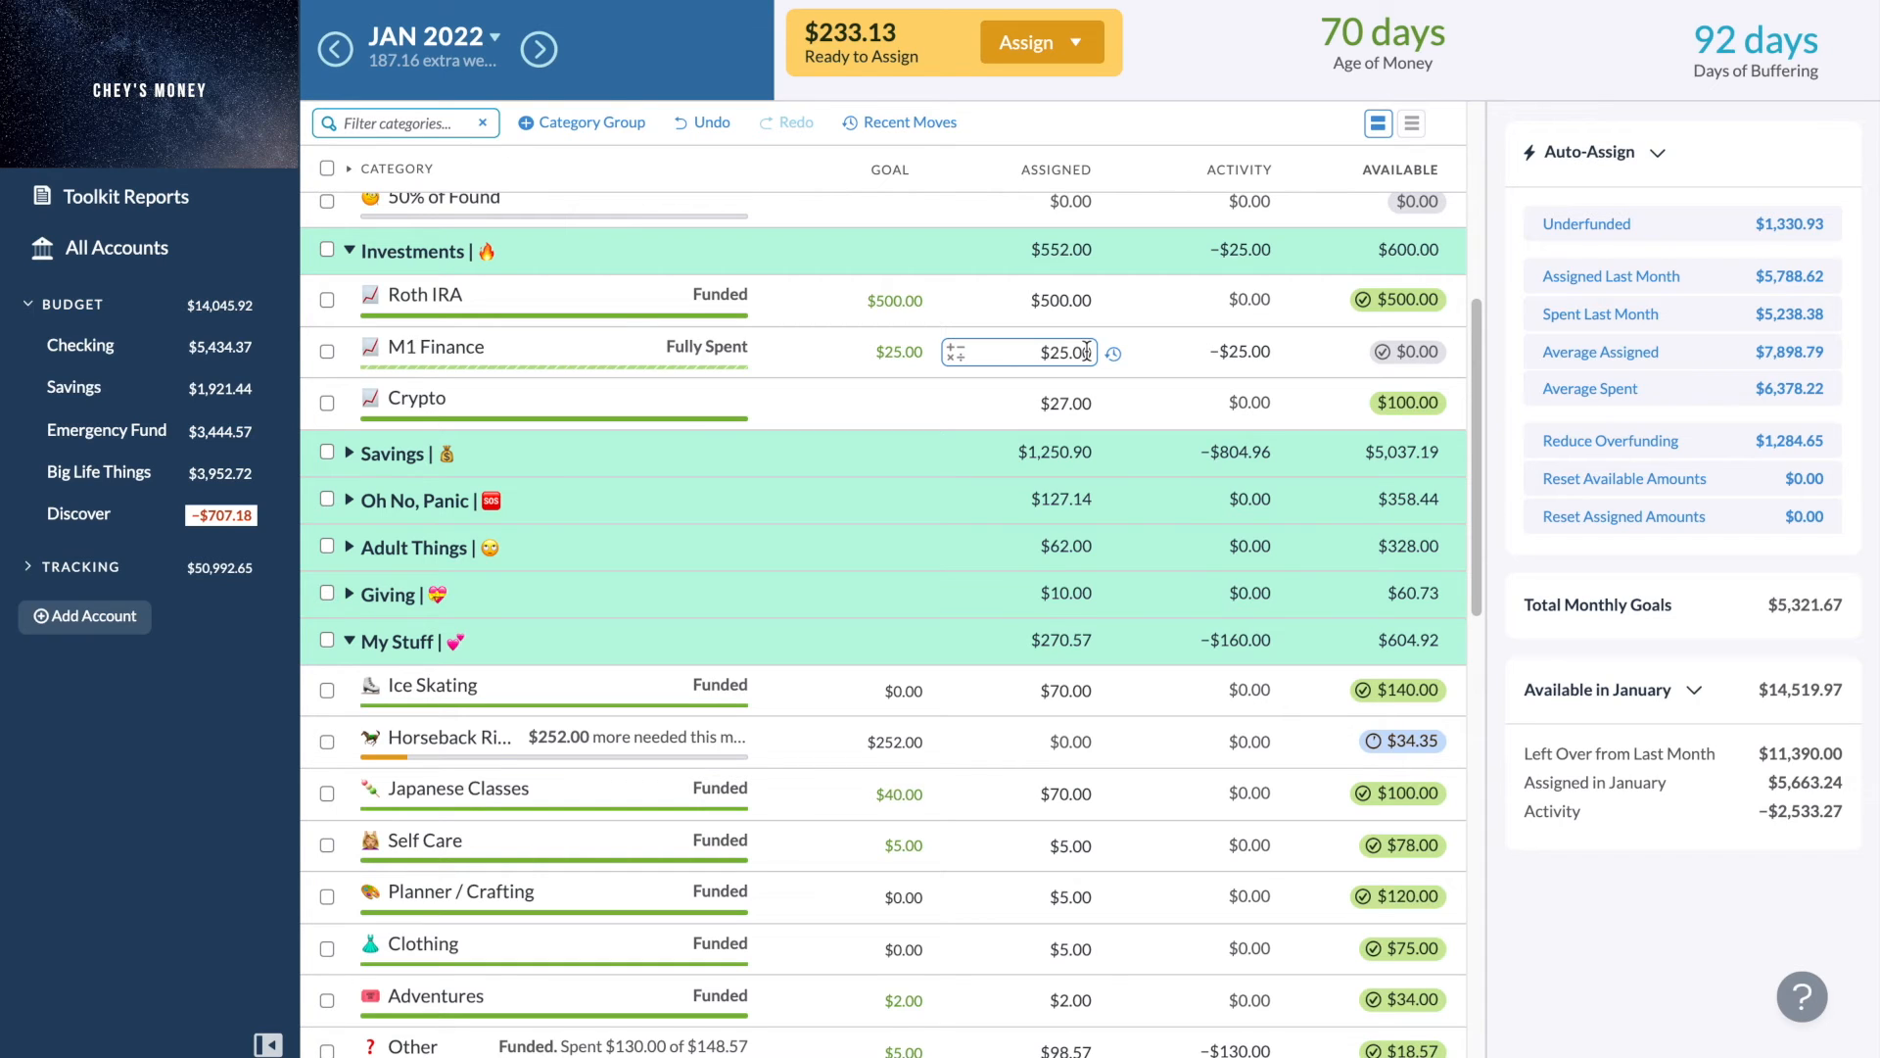
pyautogui.click(1092, 351)
pyautogui.click(1093, 352)
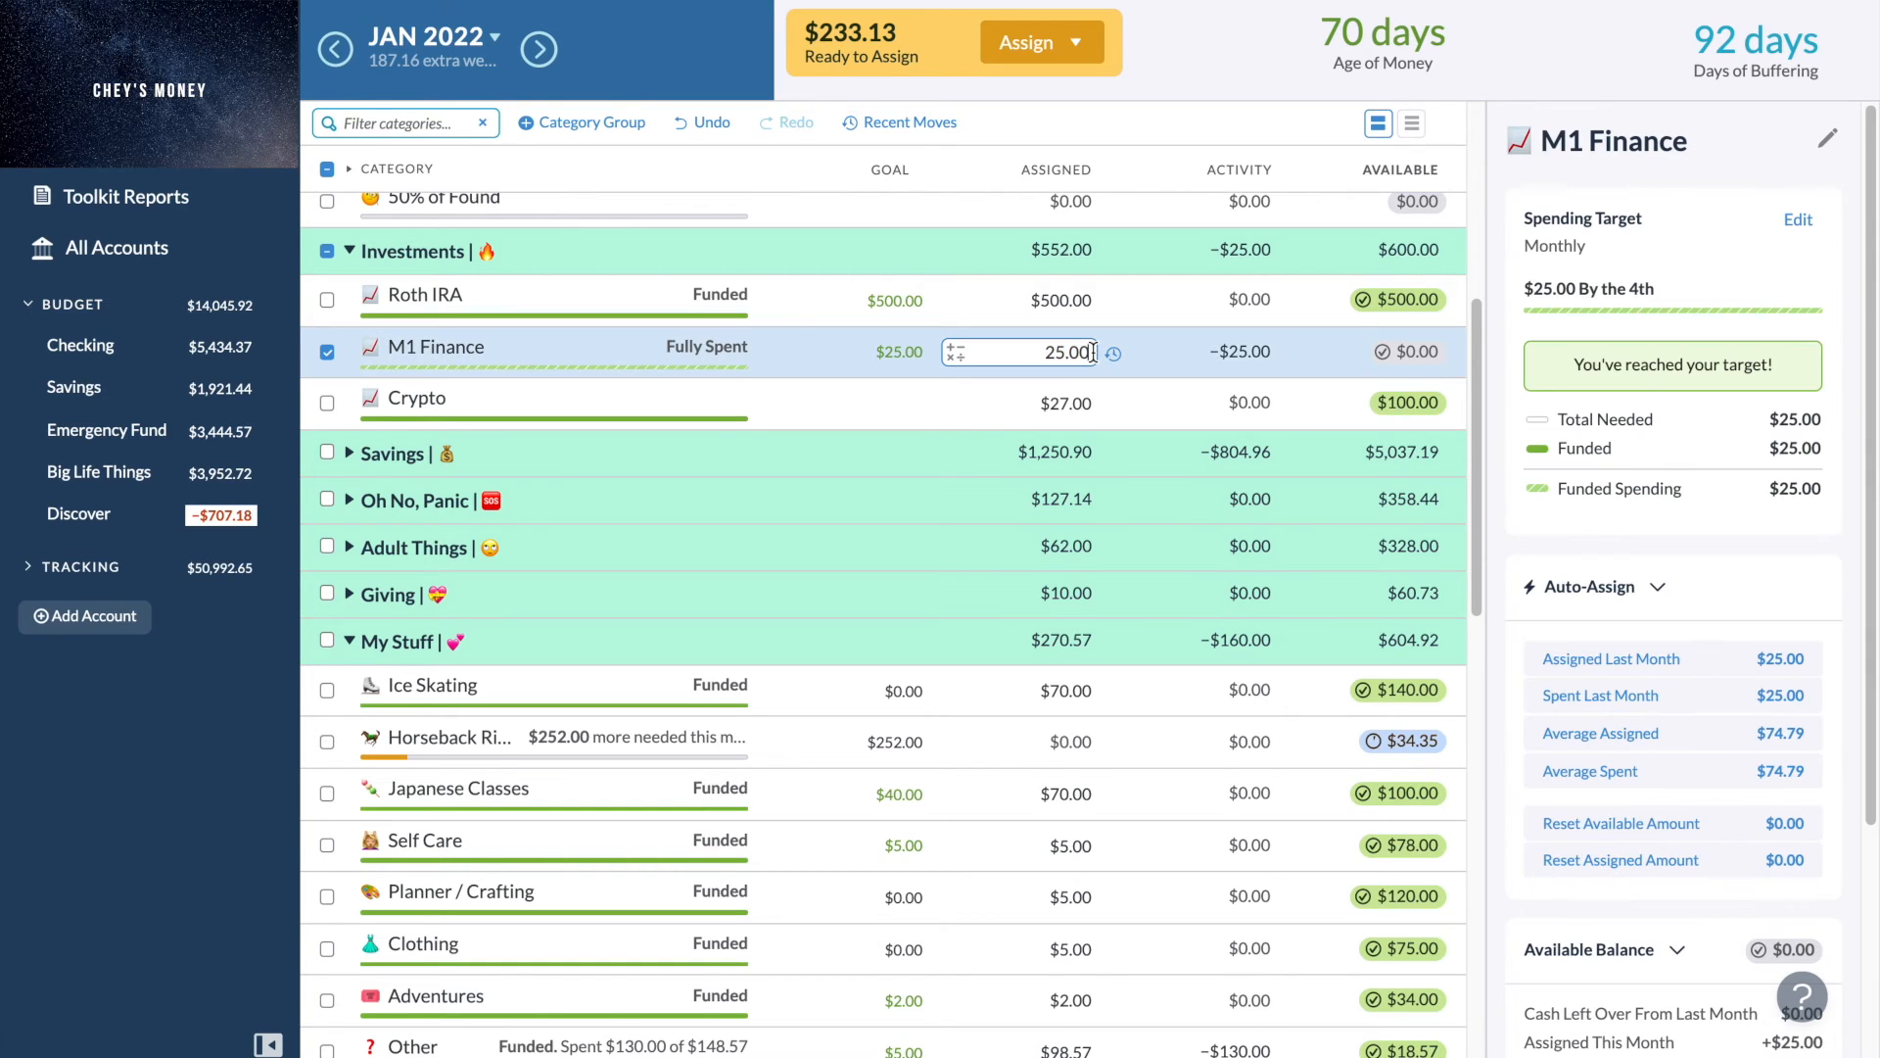
pyautogui.write('+')
pyautogui.write('1')
pyautogui.write('33.1')
pyautogui.write('3')
pyautogui.press('Return')
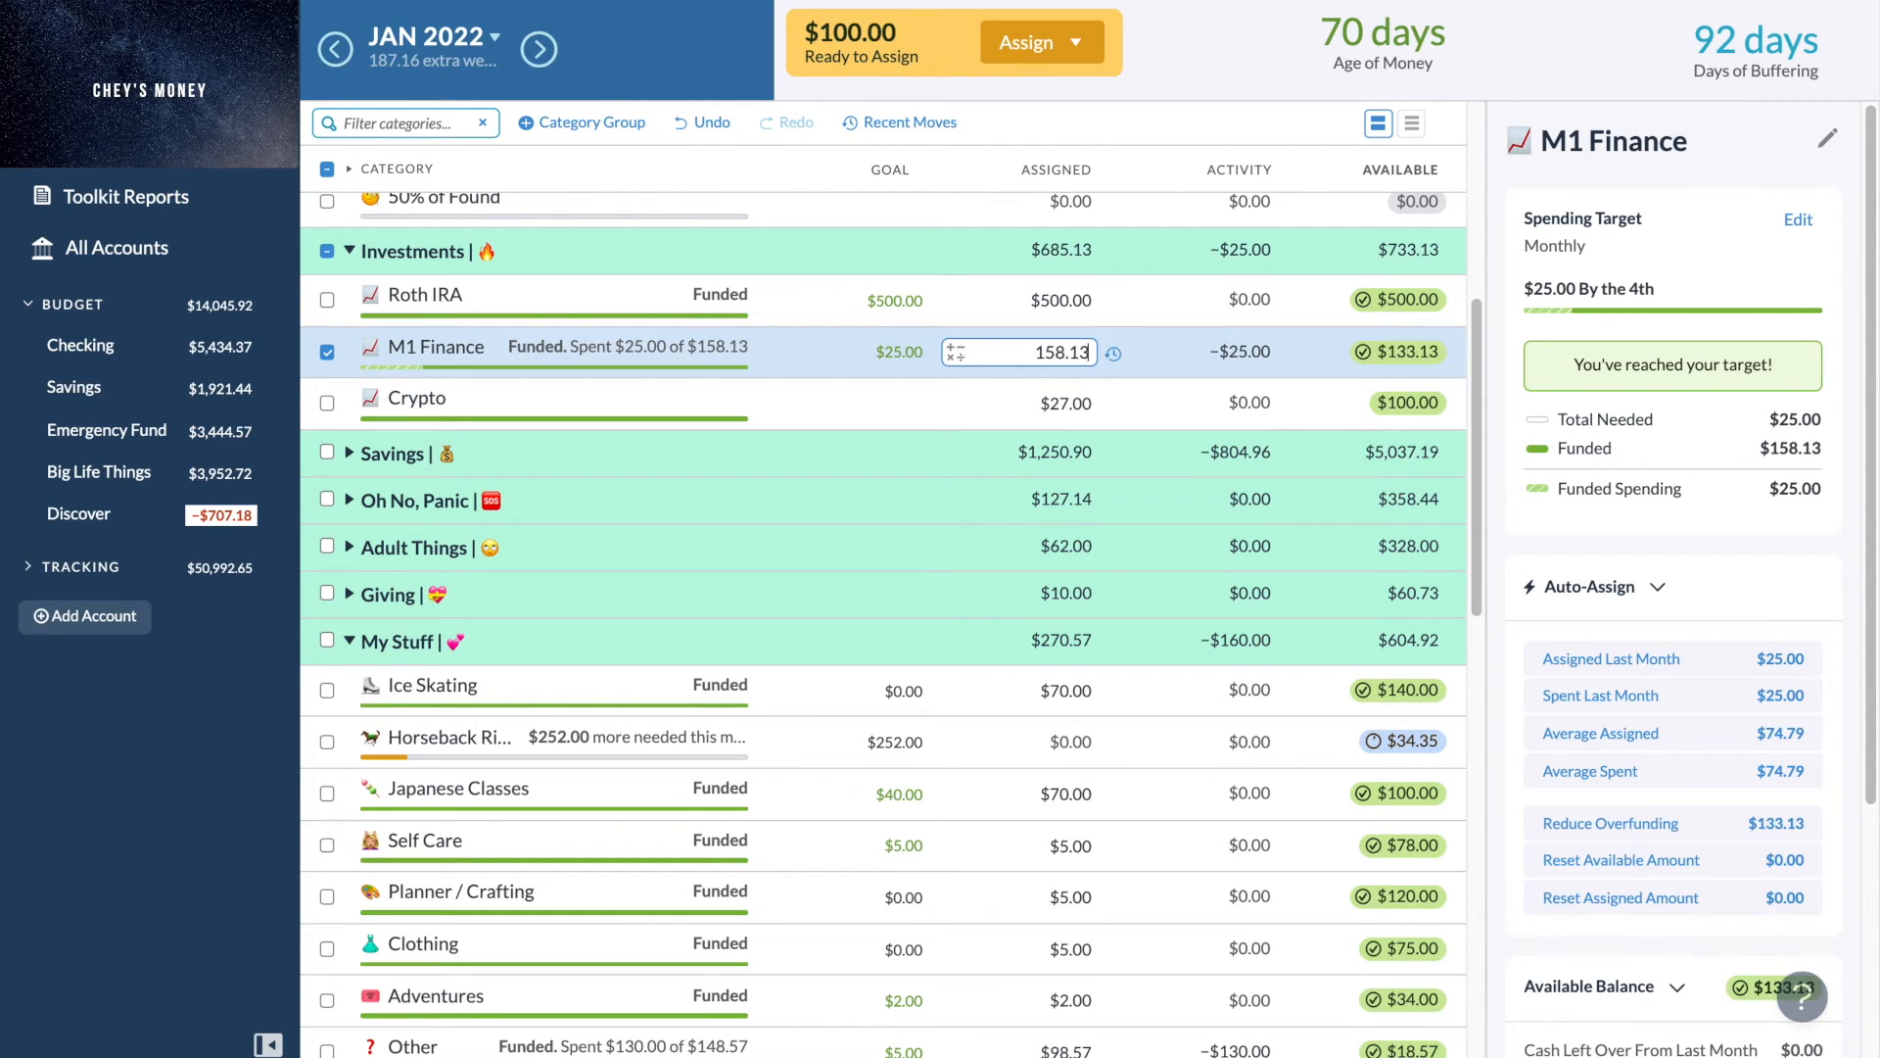
# - Set the Horseback Riding assigned amount to $100 and clear the category selection
pyautogui.click(1067, 741)
pyautogui.write('100')
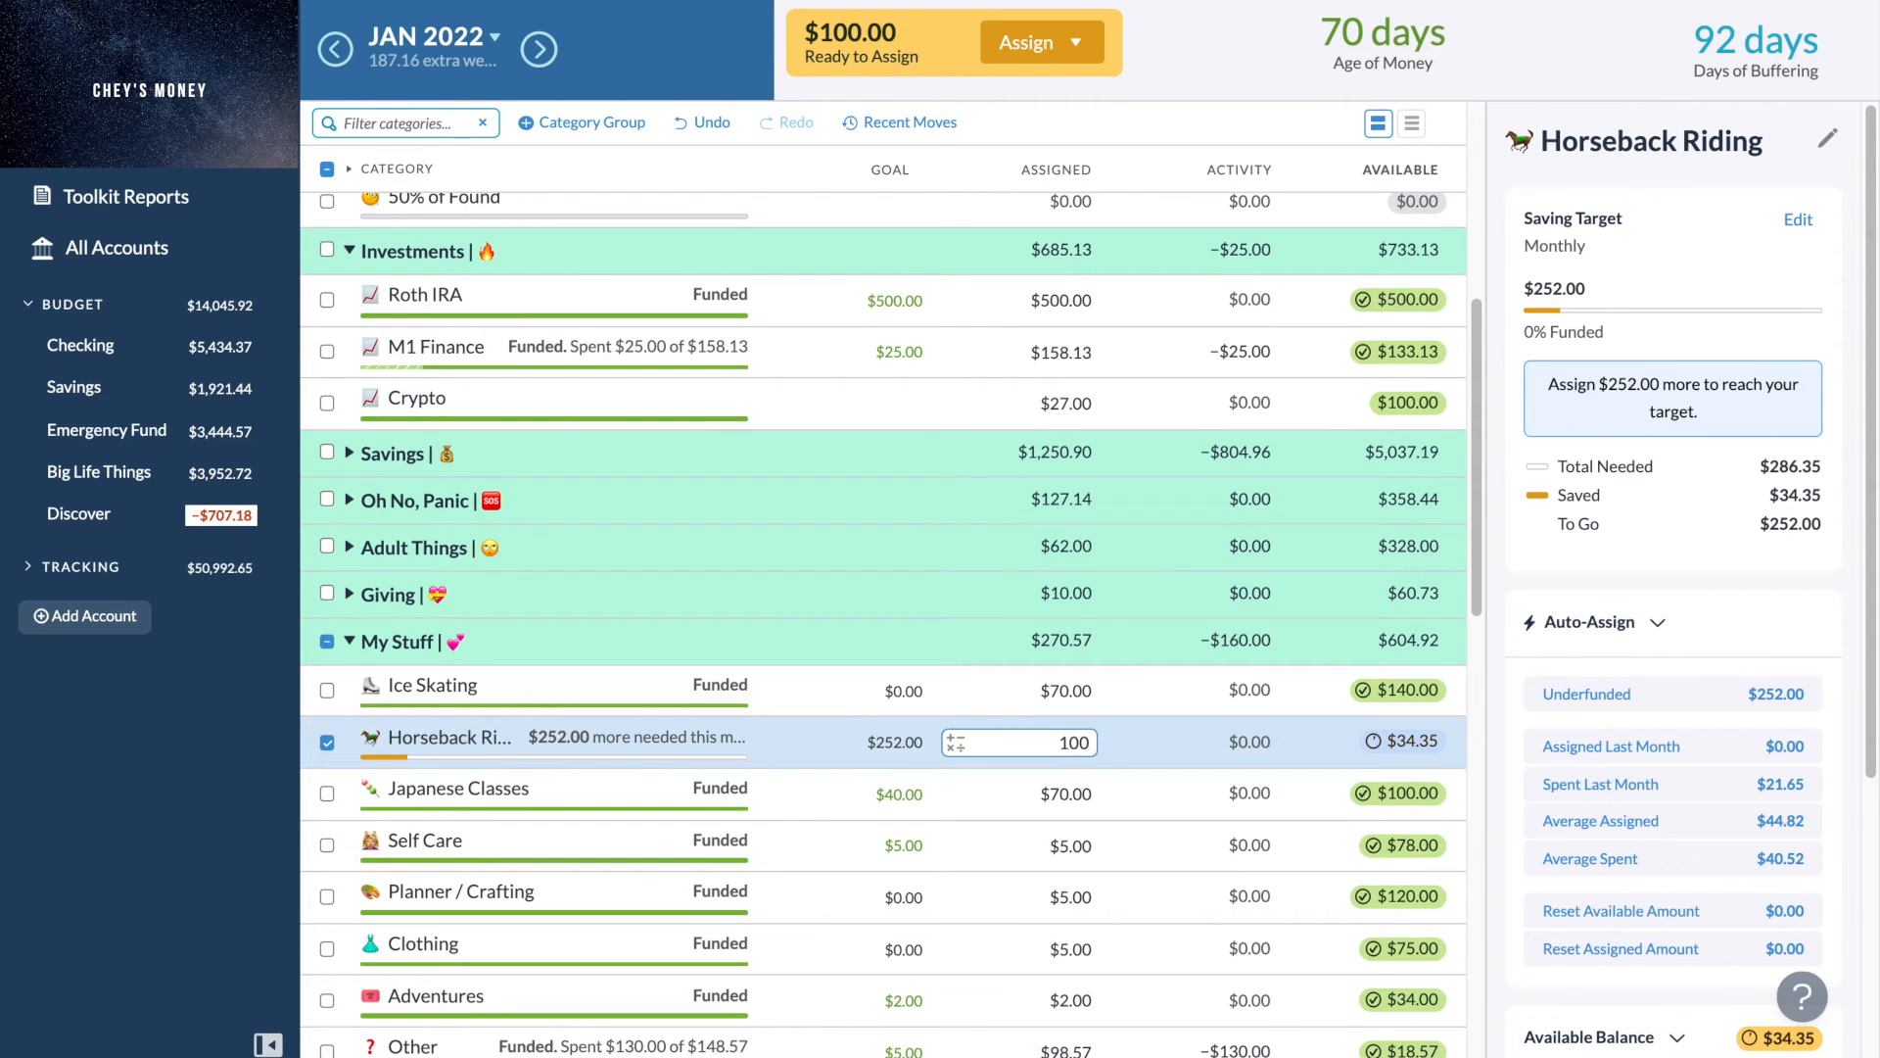
pyautogui.press('Return')
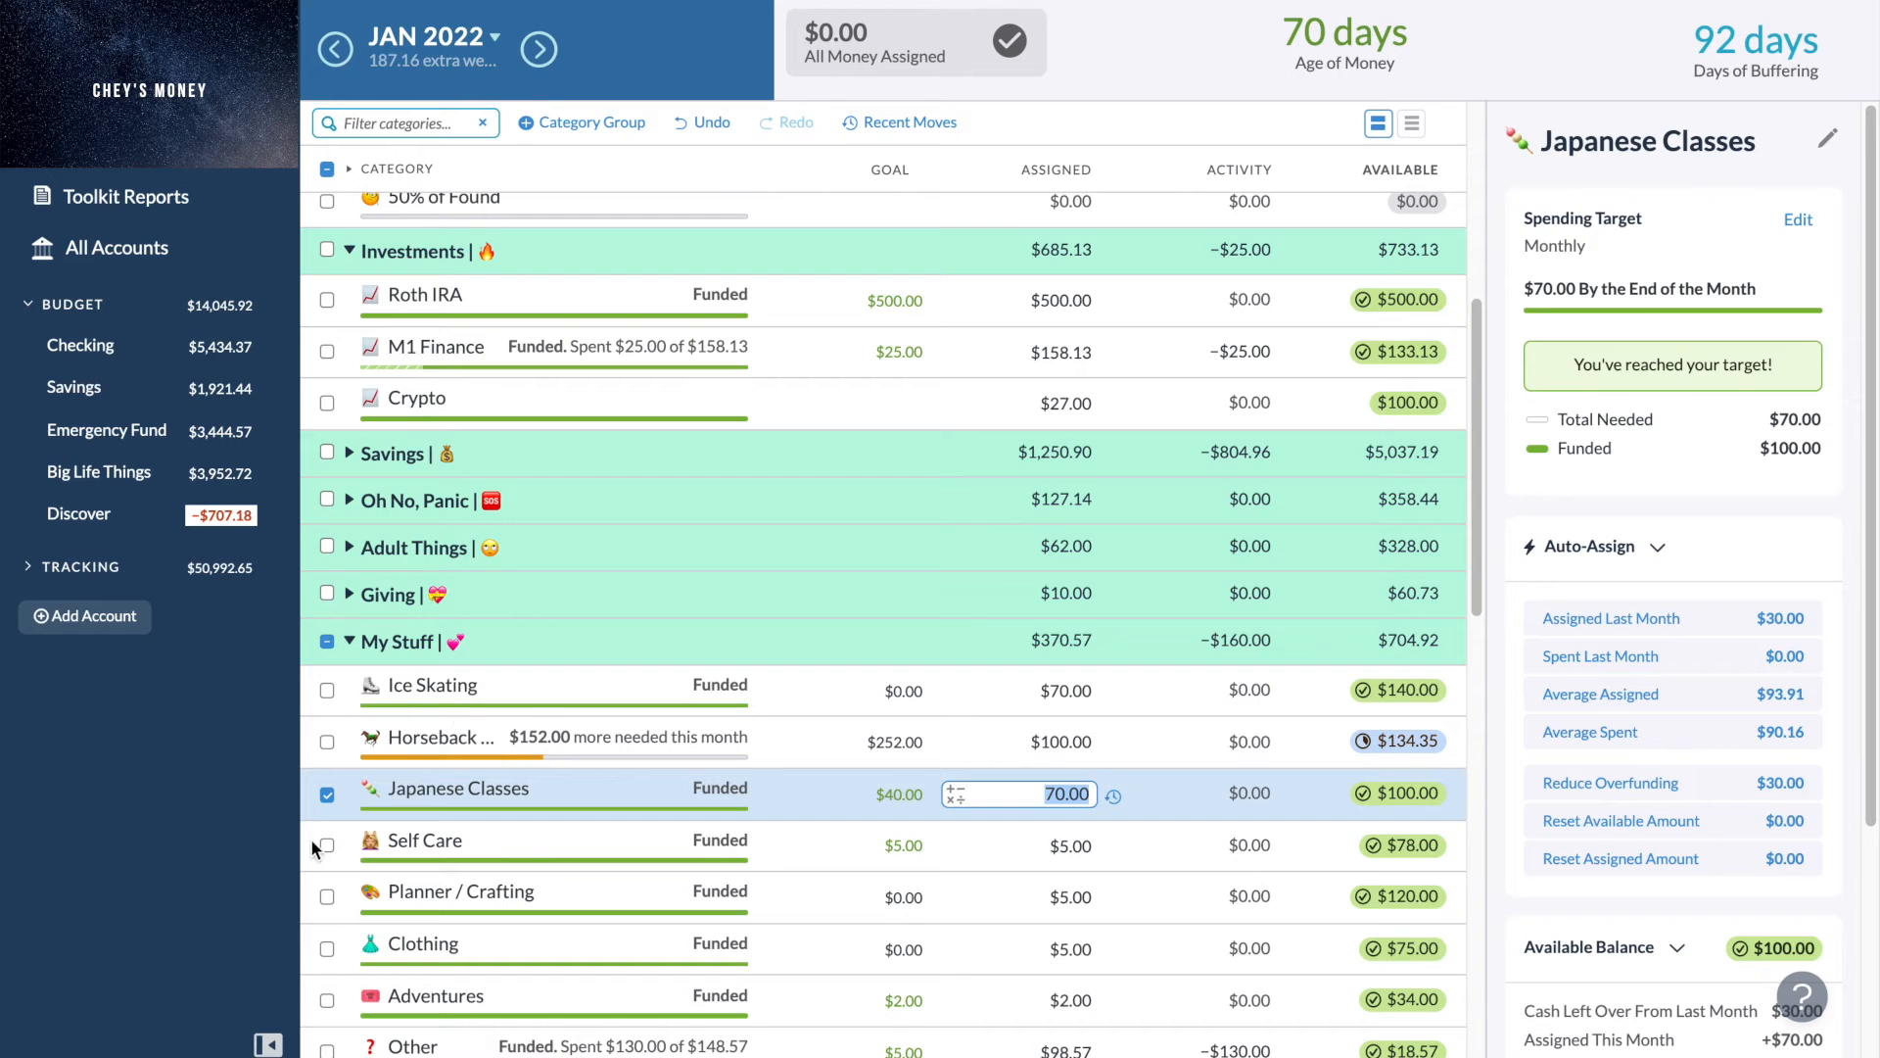
pyautogui.click(327, 797)
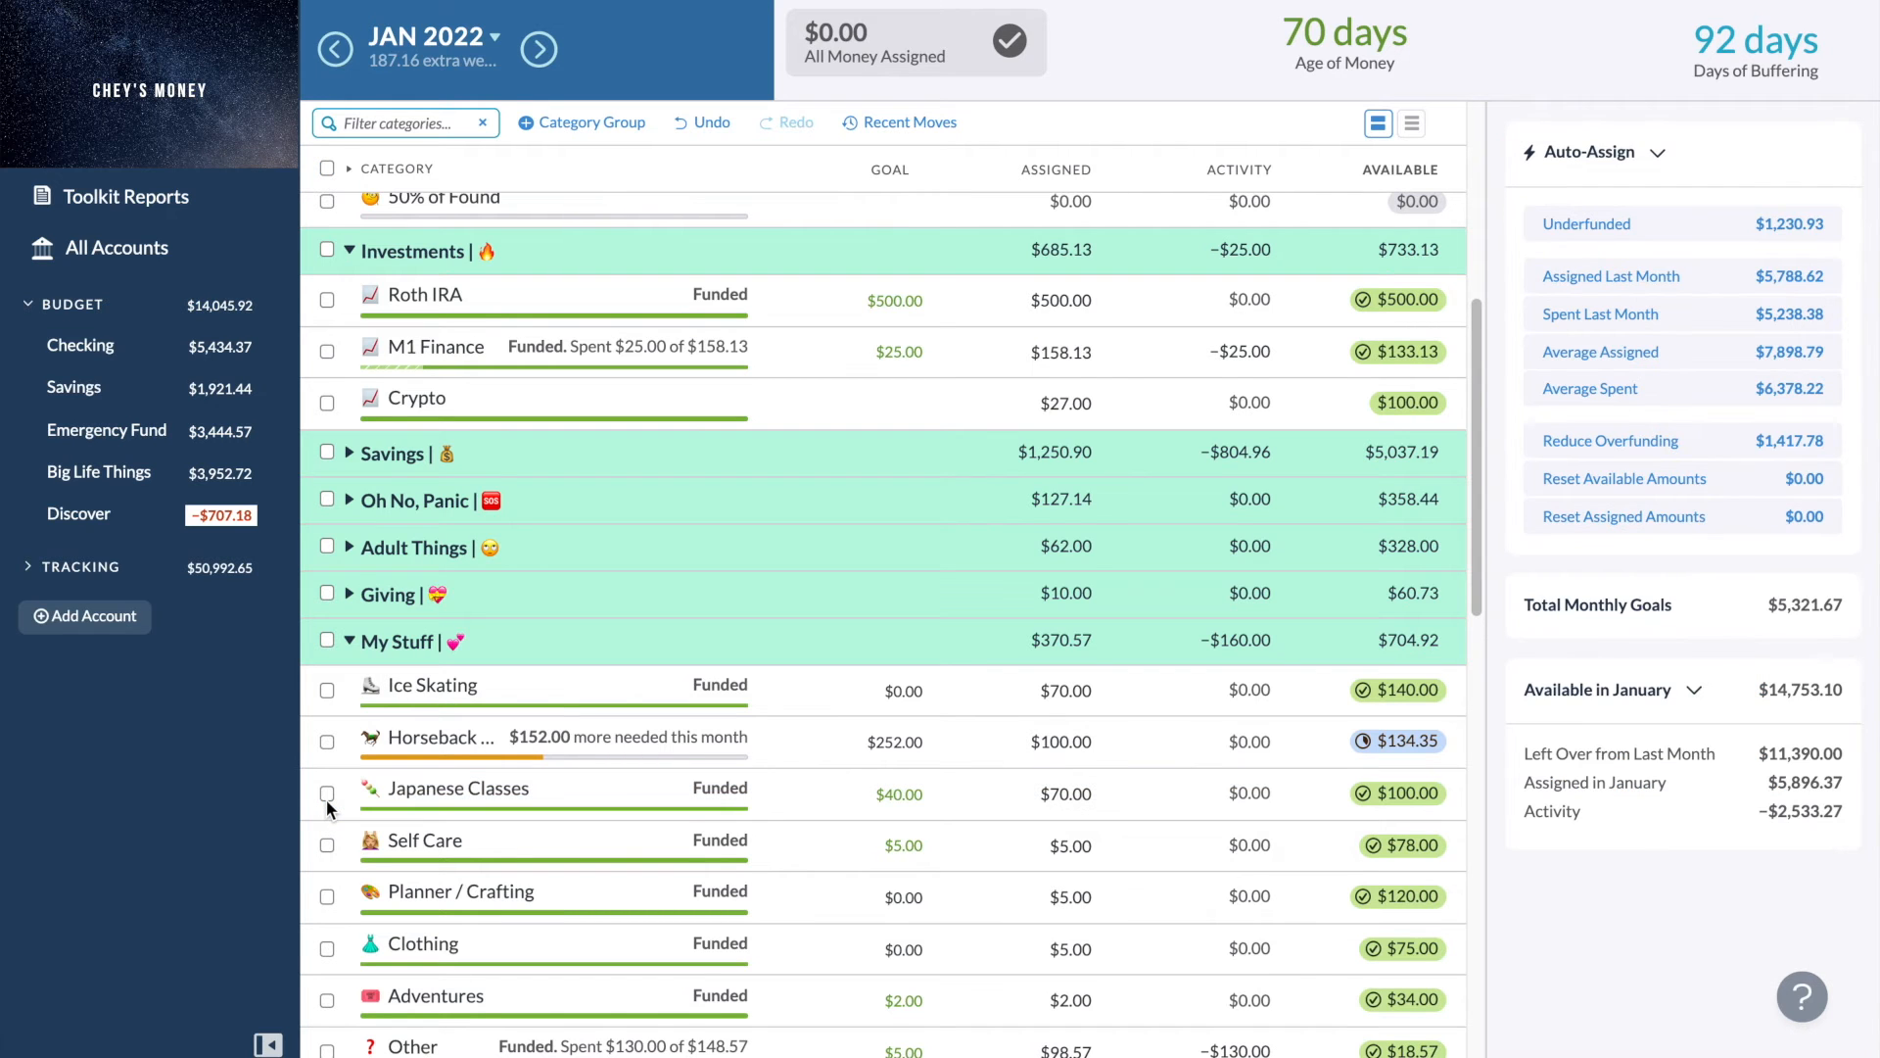
# - Collapse the Investments group, leaving Variable Expenses expanded
pyautogui.scroll(-1, 326, 799)
pyautogui.scroll(3, 505, 642)
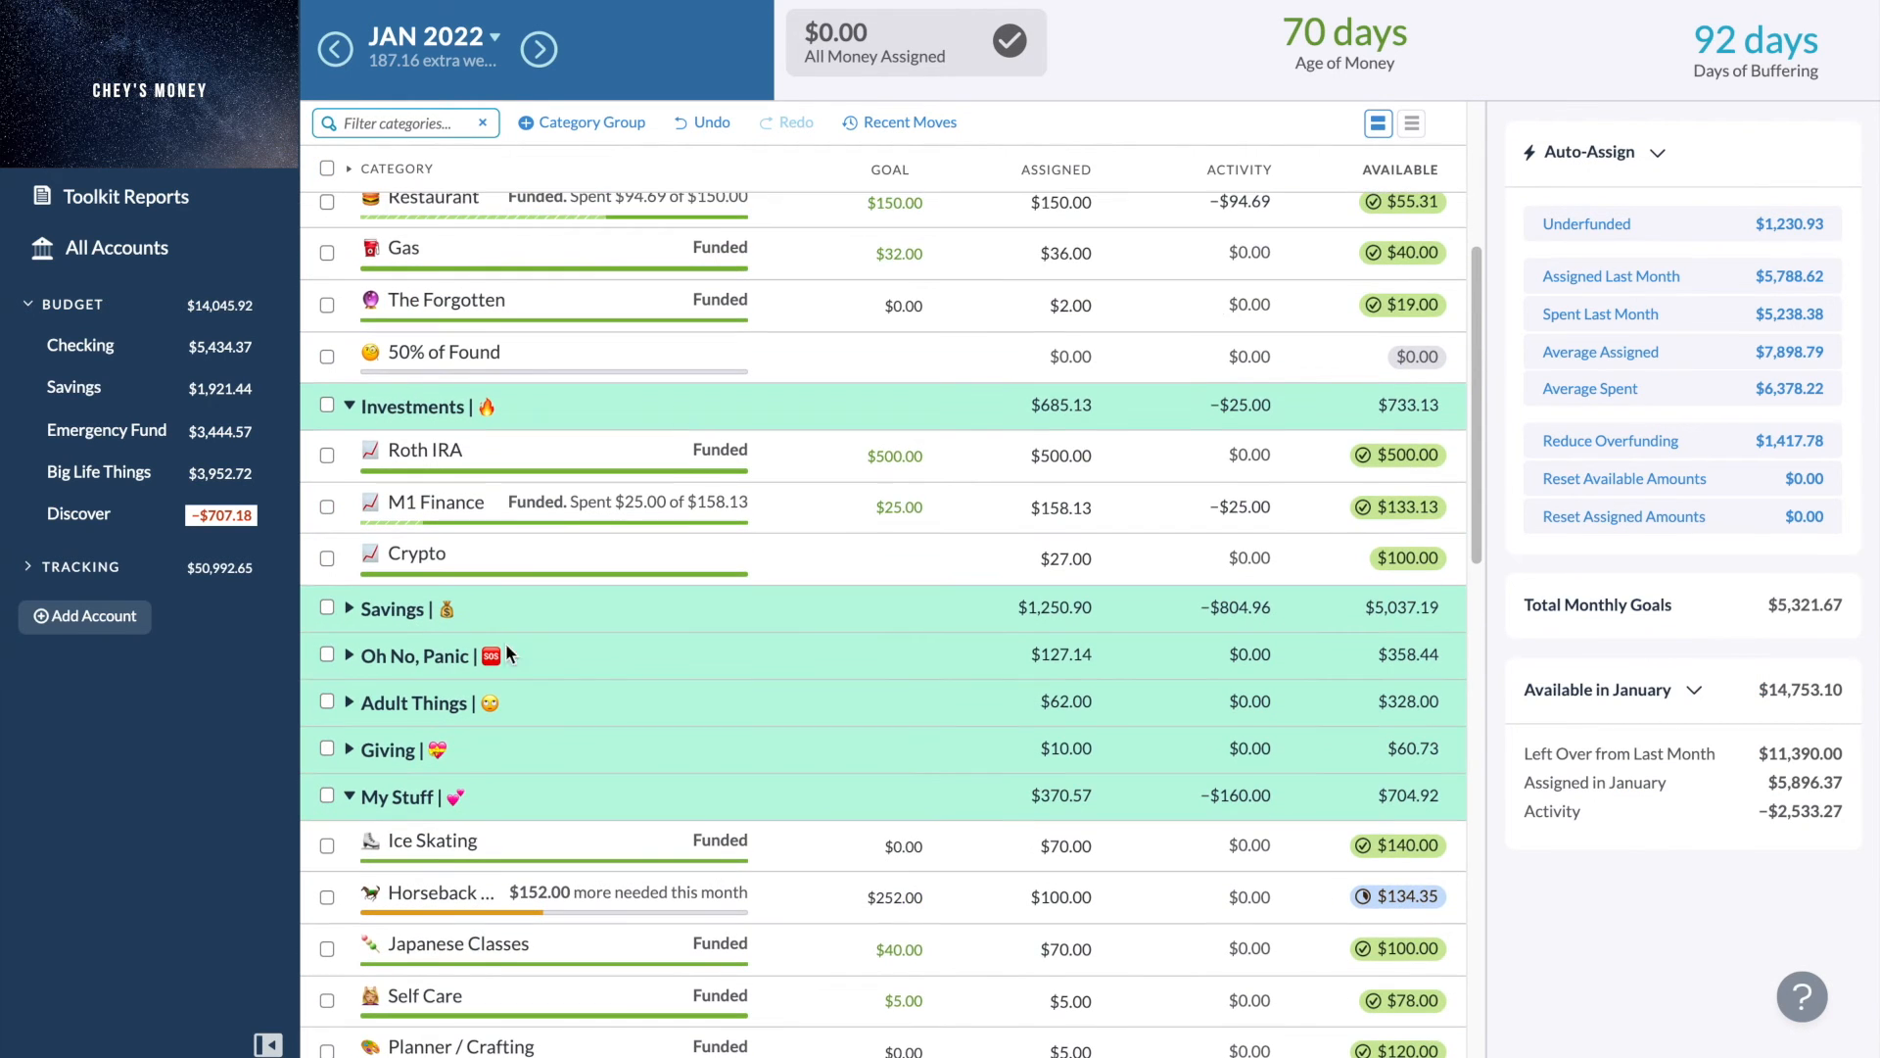
pyautogui.scroll(5, 609, 426)
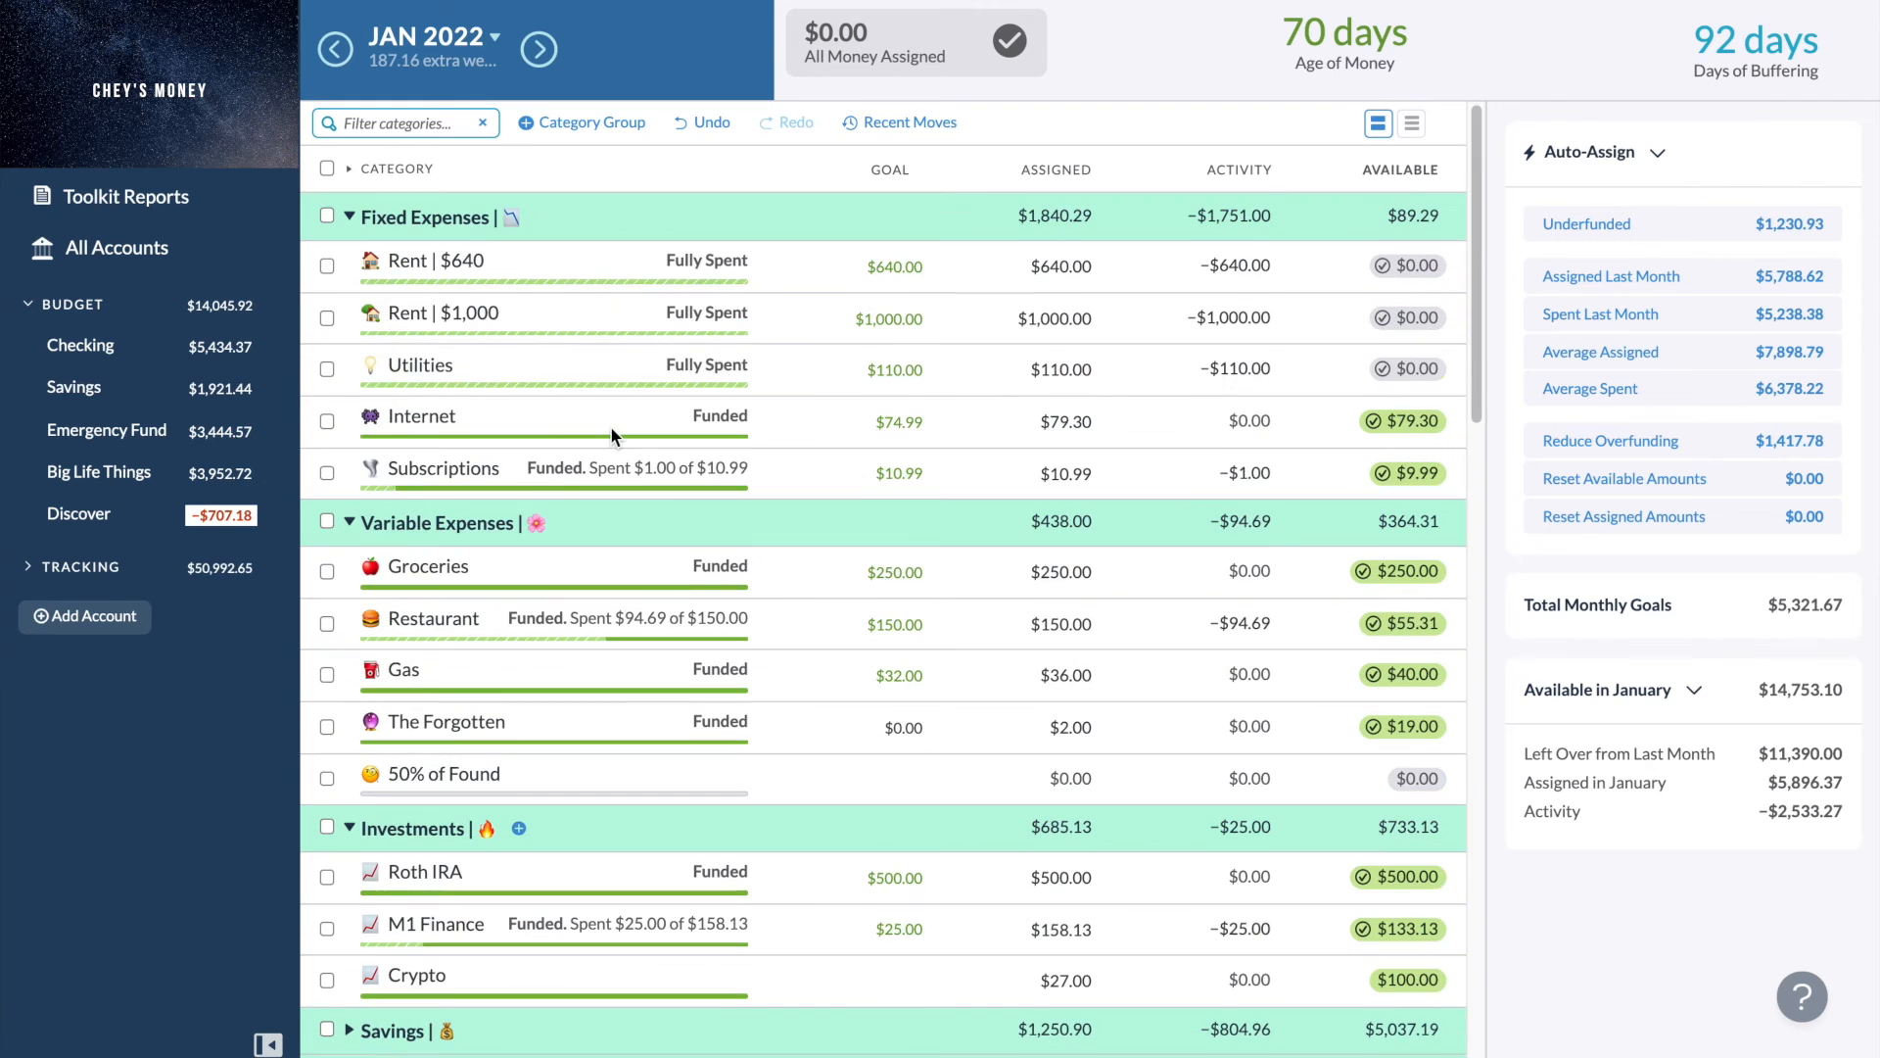
pyautogui.click(350, 523)
pyautogui.click(350, 570)
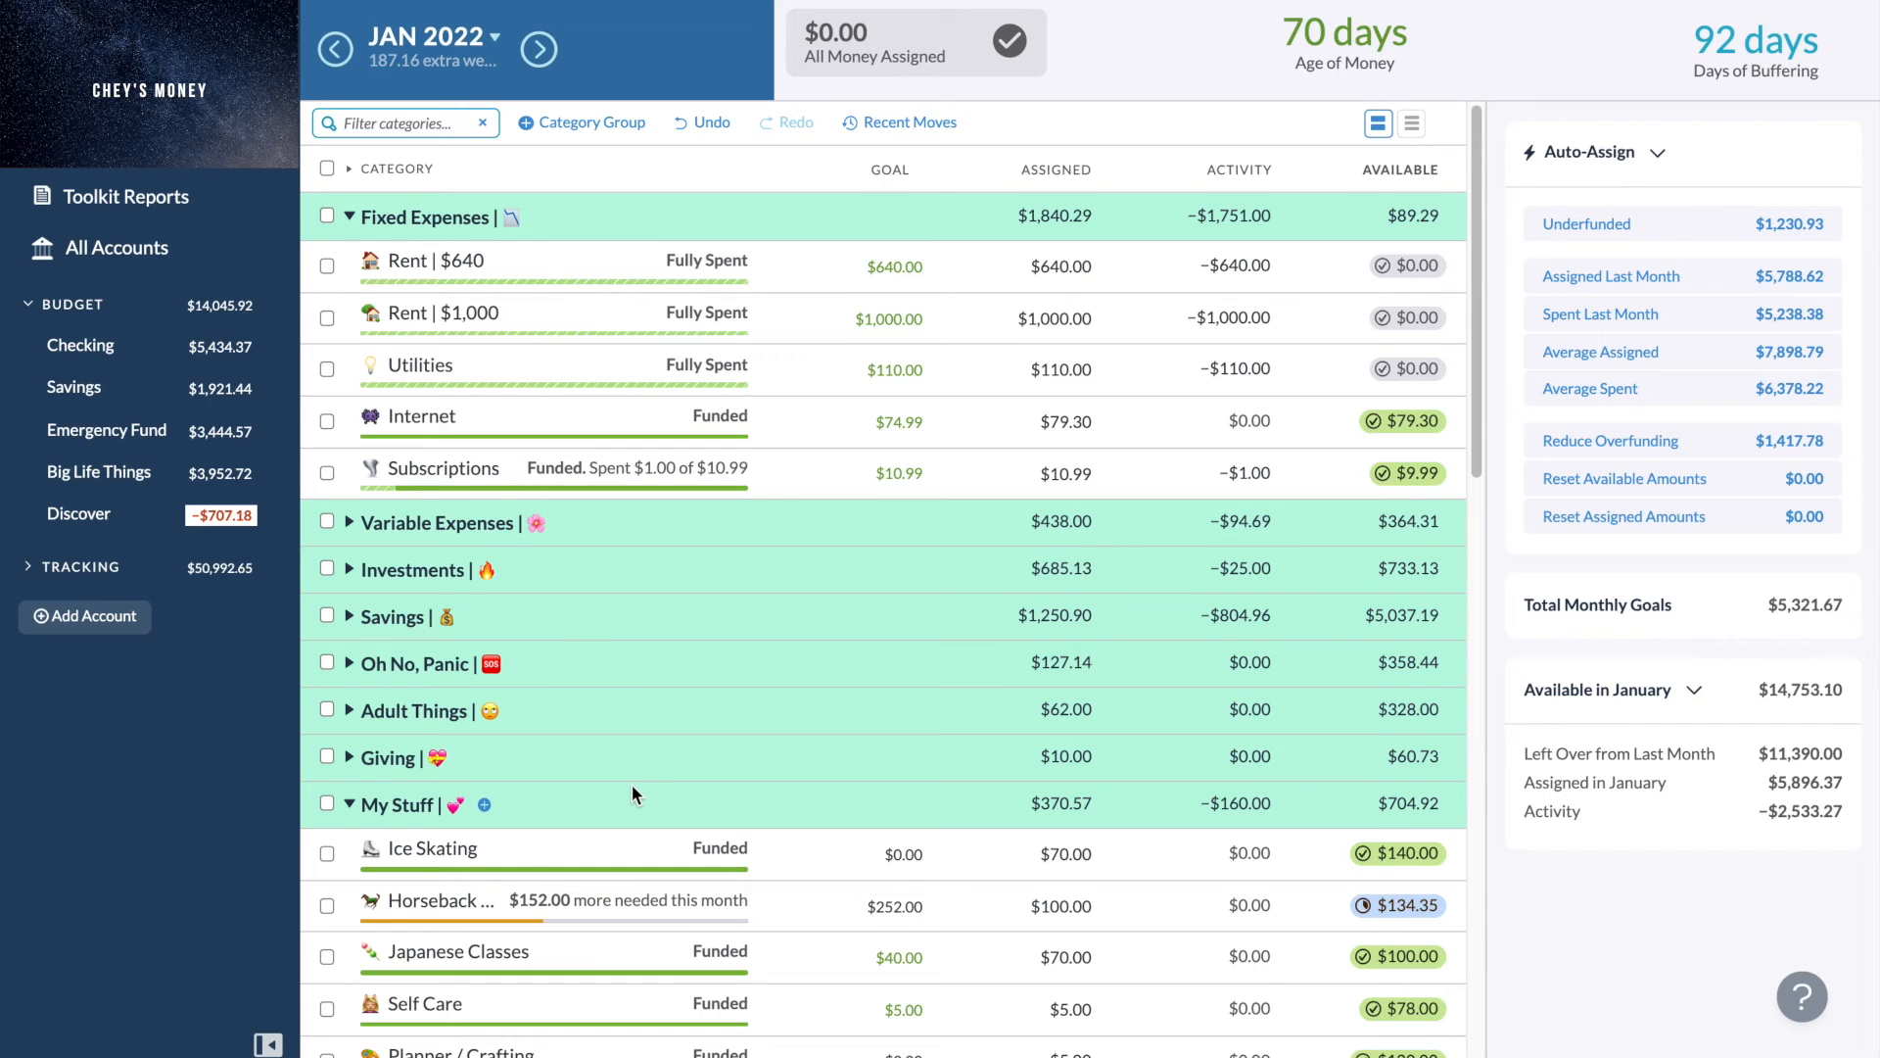
pyautogui.click(351, 524)
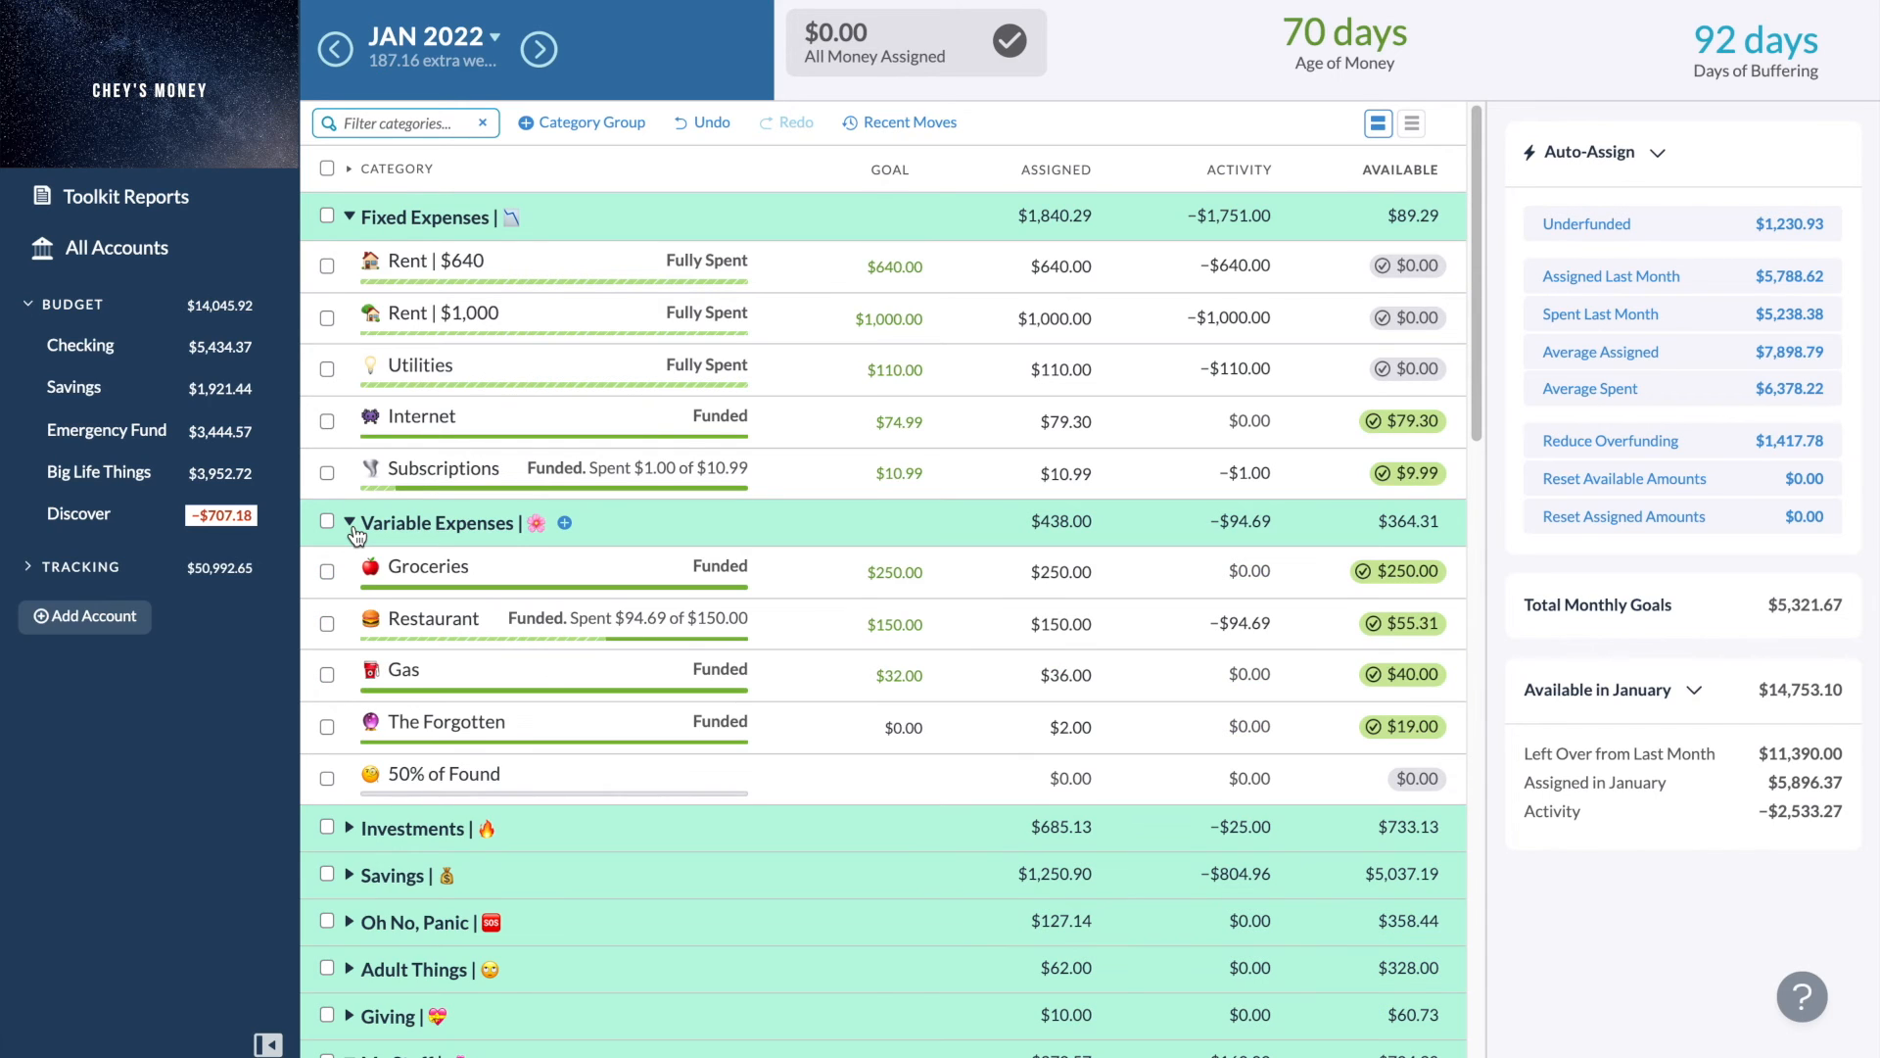
# - Expand the Investments, Savings, Oh No, Panic and Adult Things groups in turn to review their categories, then collapse them again
pyautogui.scroll(-1, 356, 534)
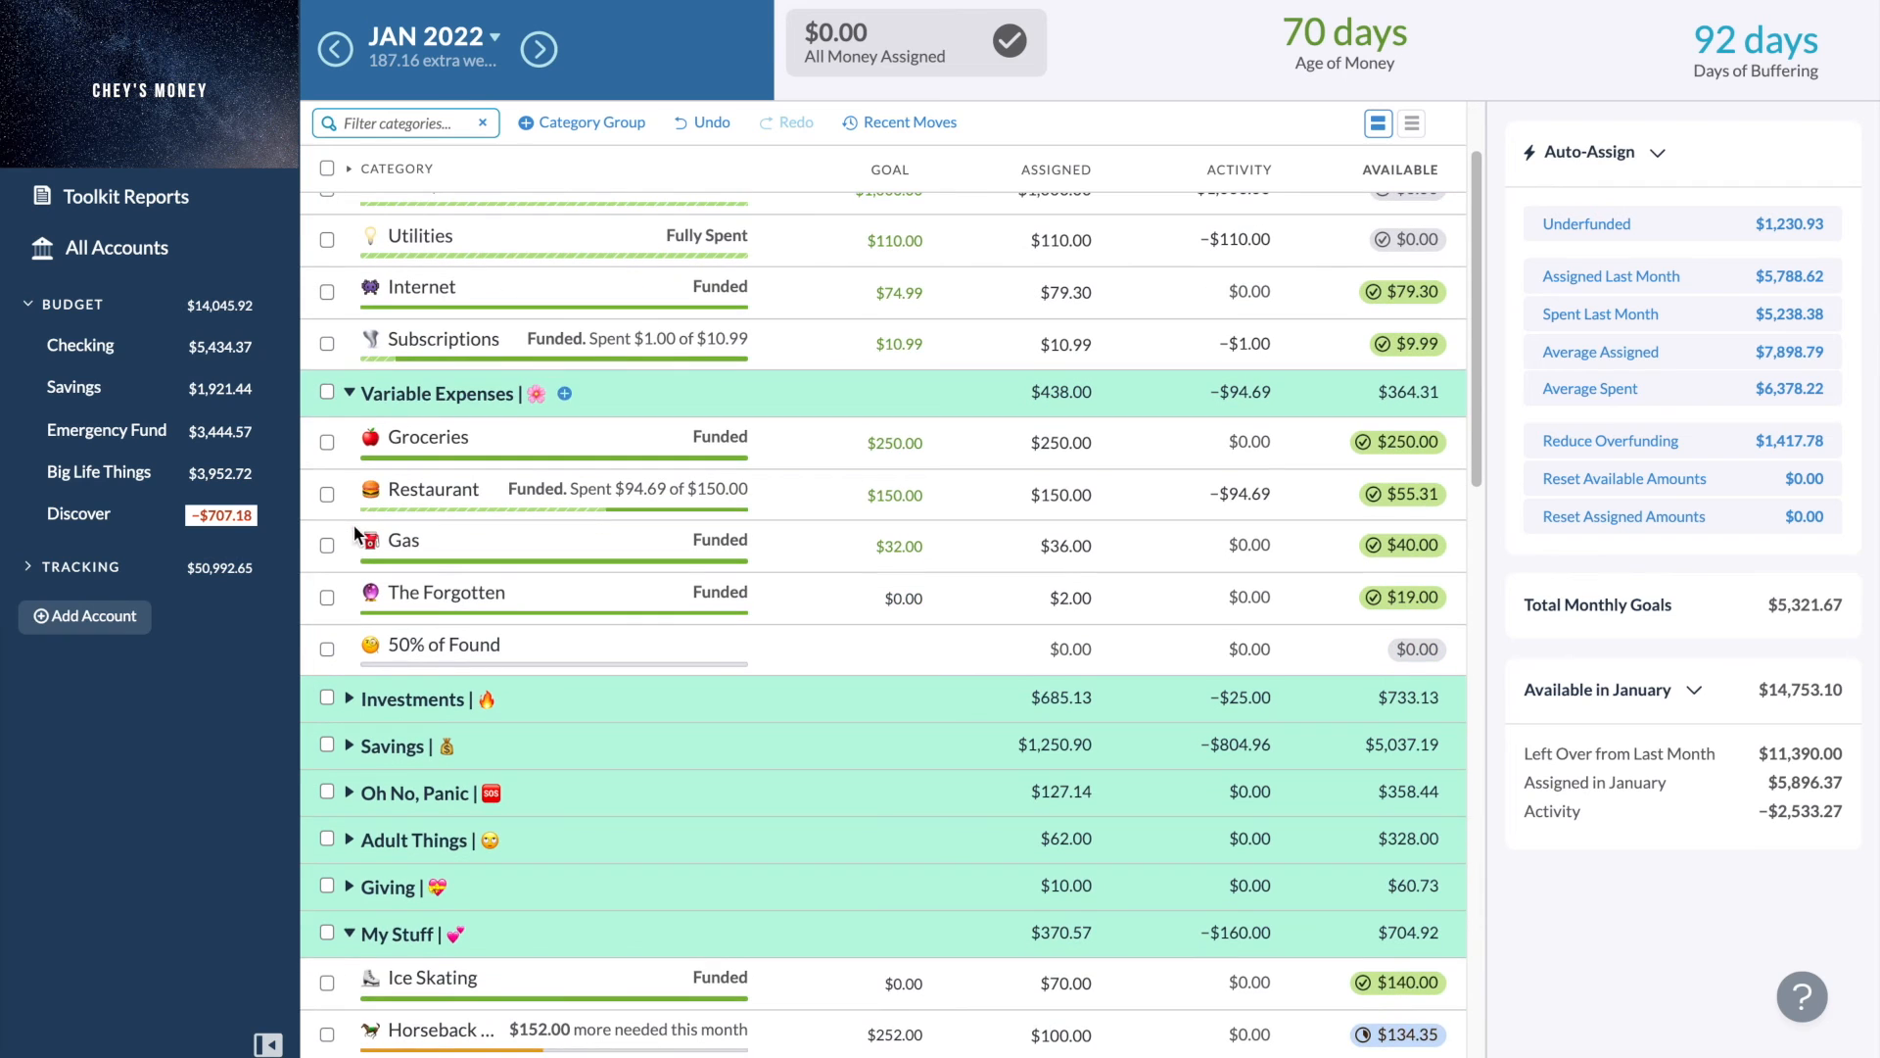
pyautogui.click(350, 700)
pyautogui.scroll(-1, 354, 764)
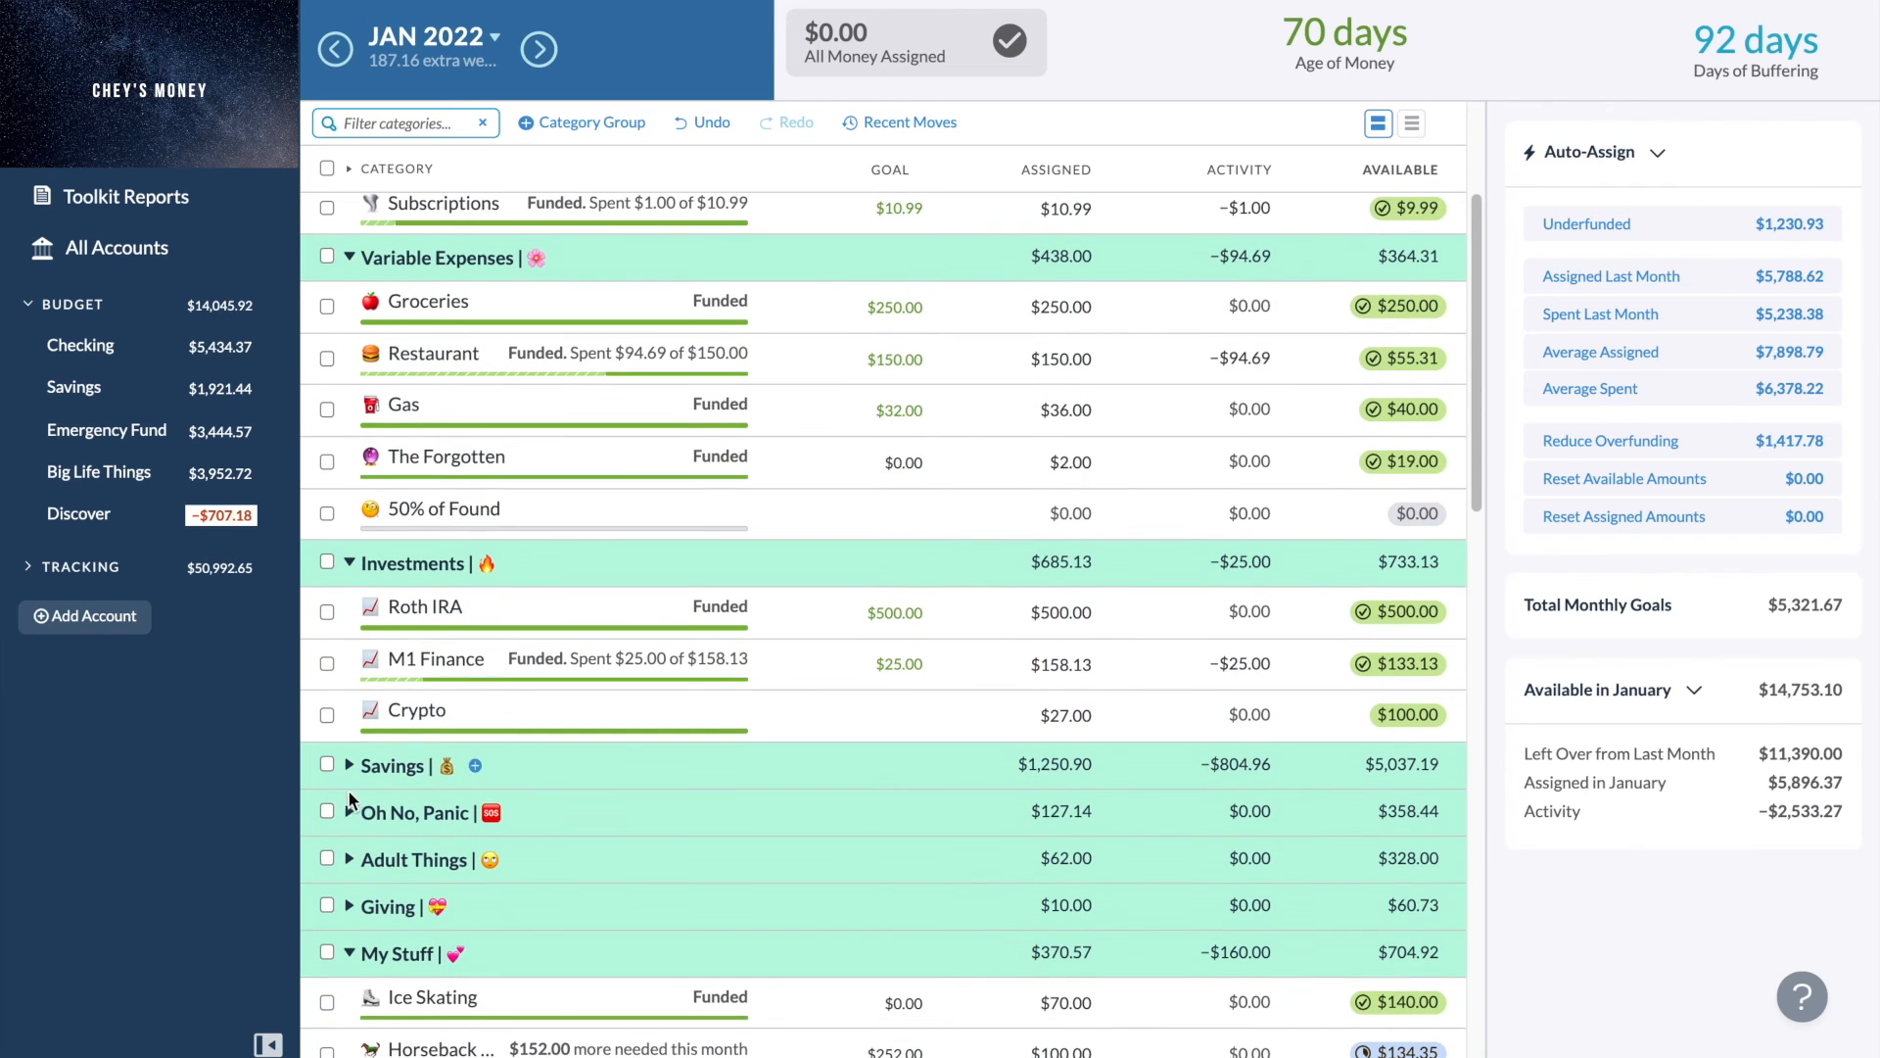
pyautogui.click(350, 765)
pyautogui.scroll(-3, 356, 744)
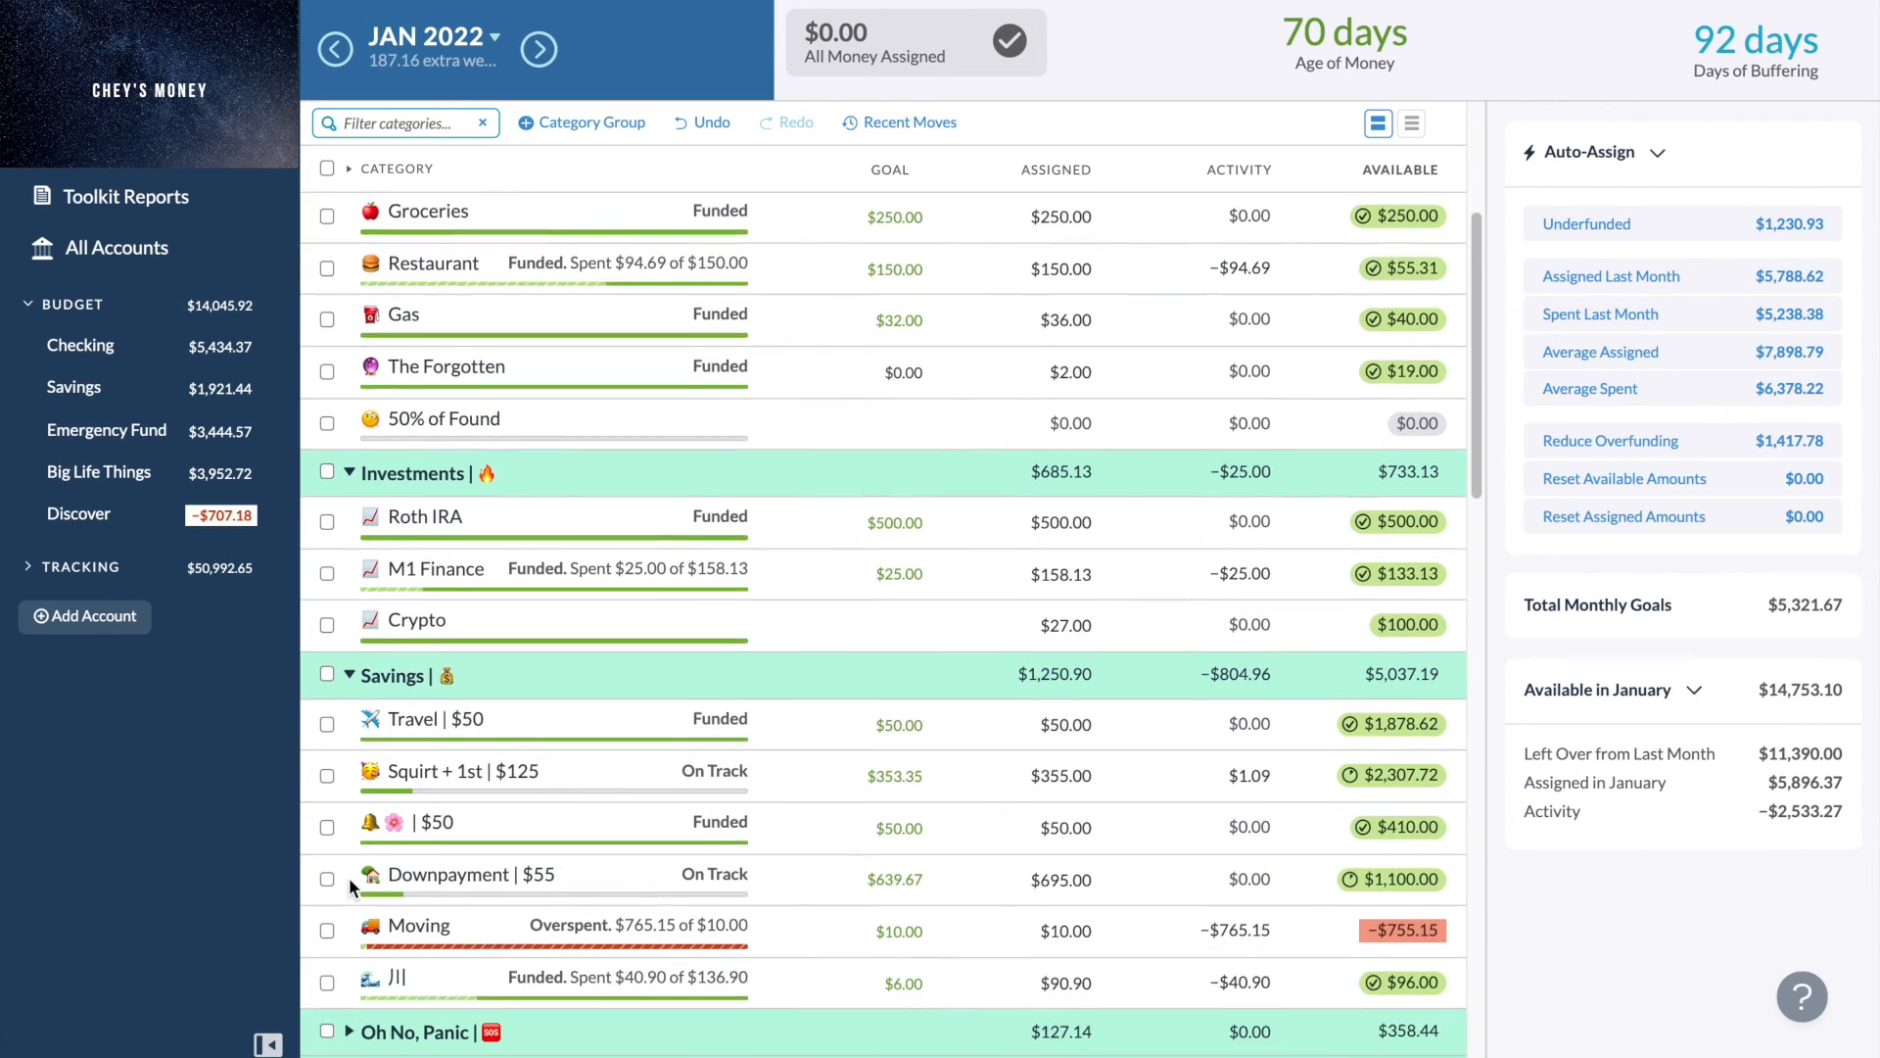
pyautogui.click(349, 703)
pyautogui.scroll(-1, 351, 835)
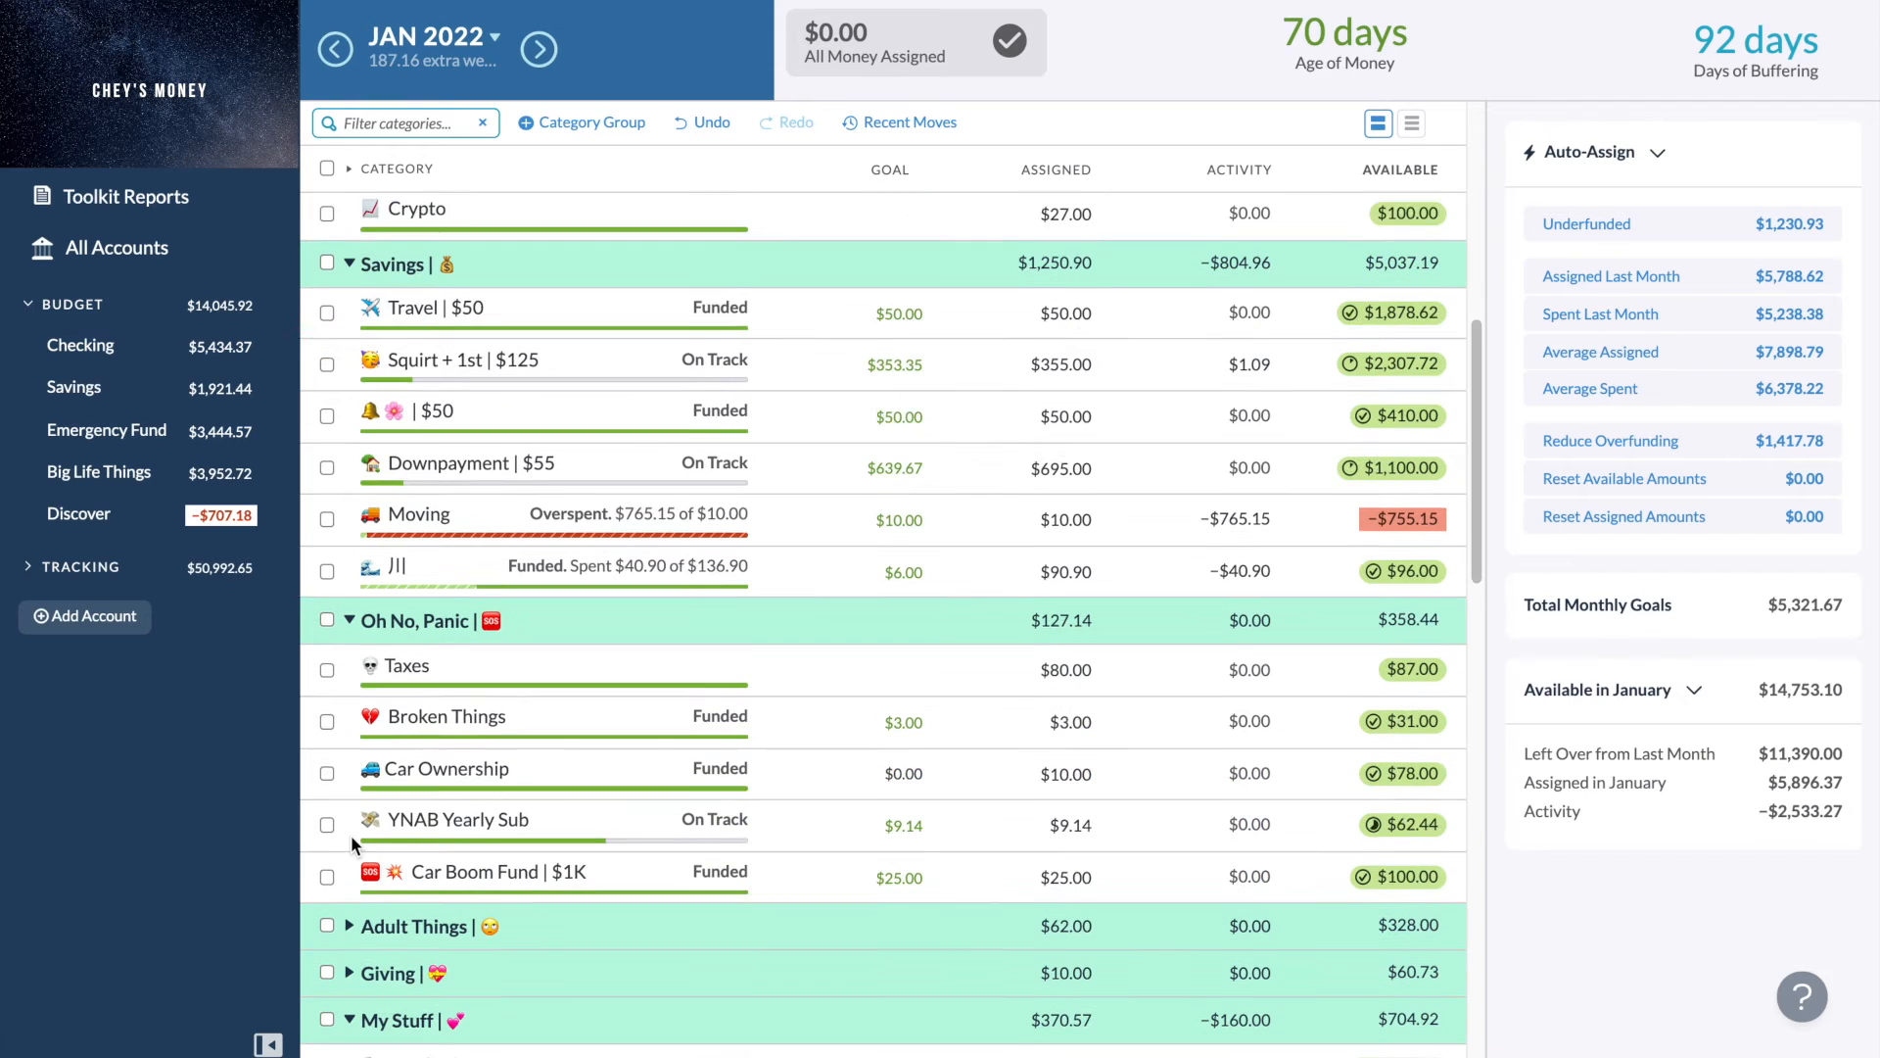
pyautogui.click(350, 868)
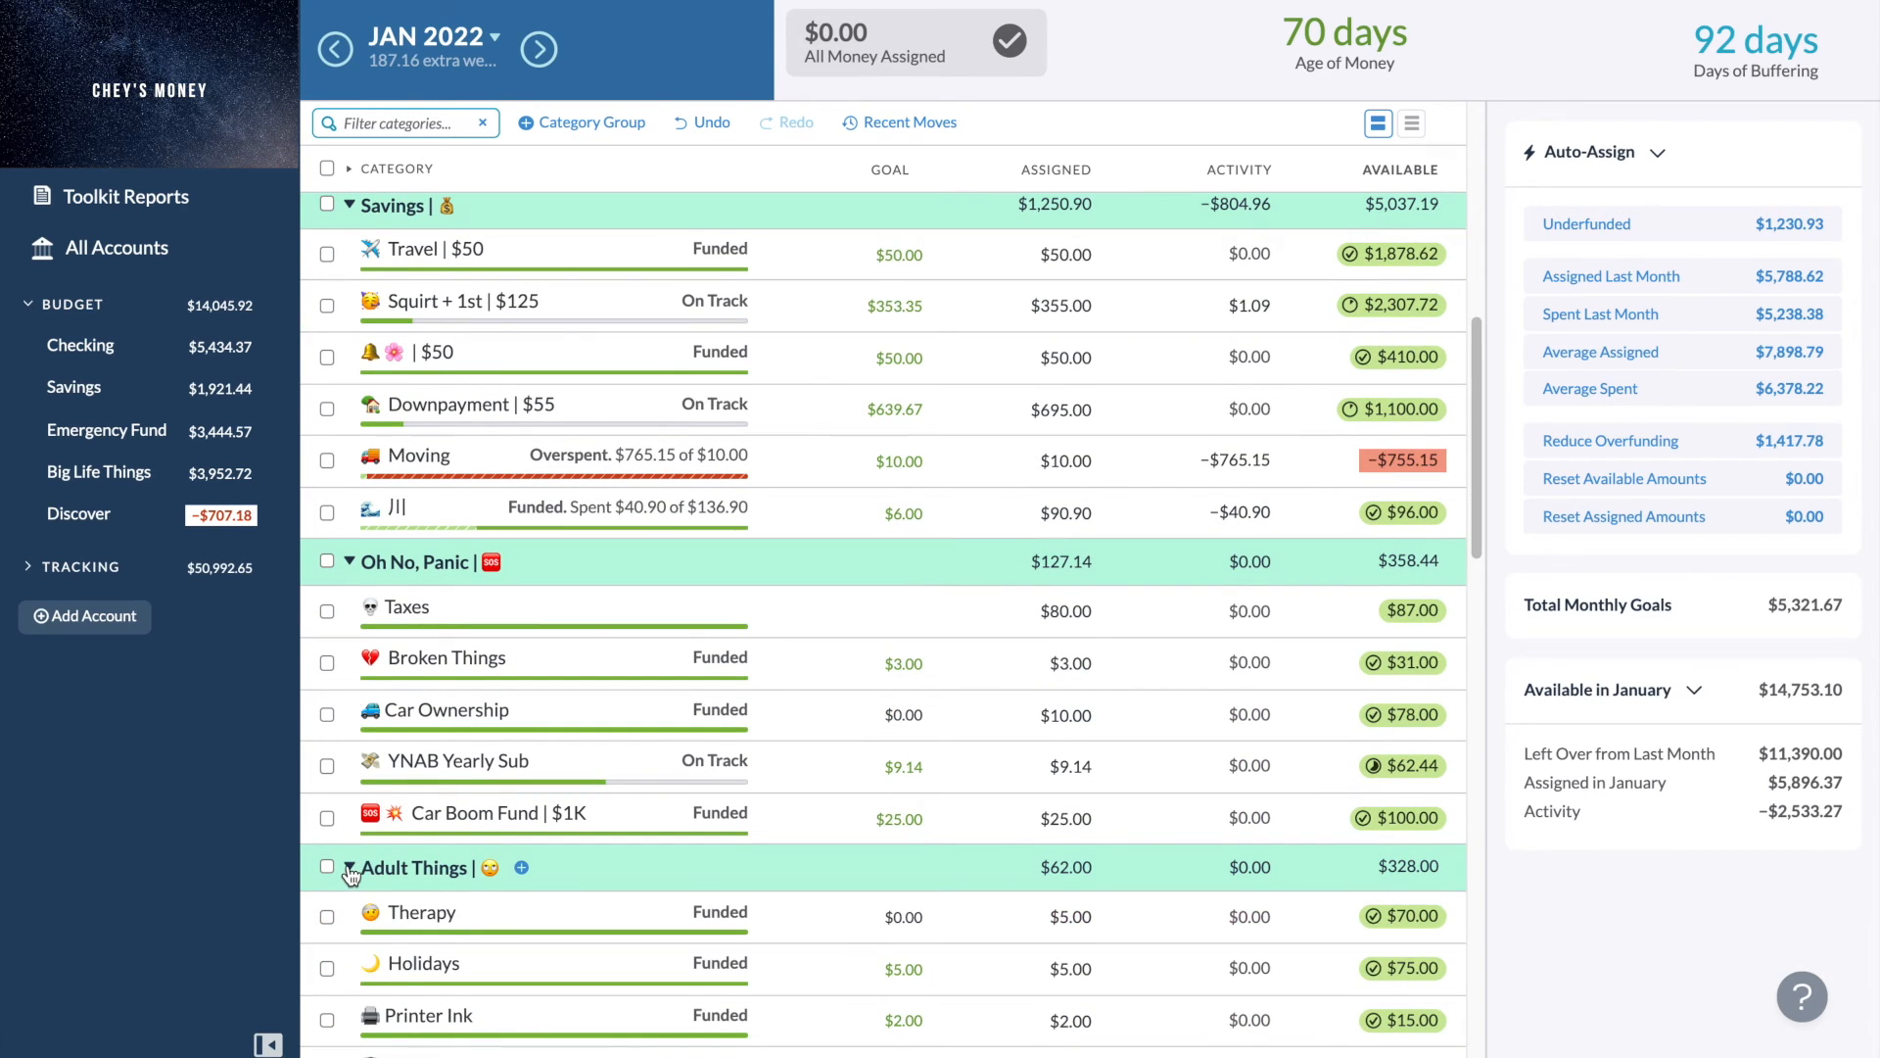
pyautogui.click(350, 868)
pyautogui.click(351, 566)
pyautogui.scroll(3, 353, 578)
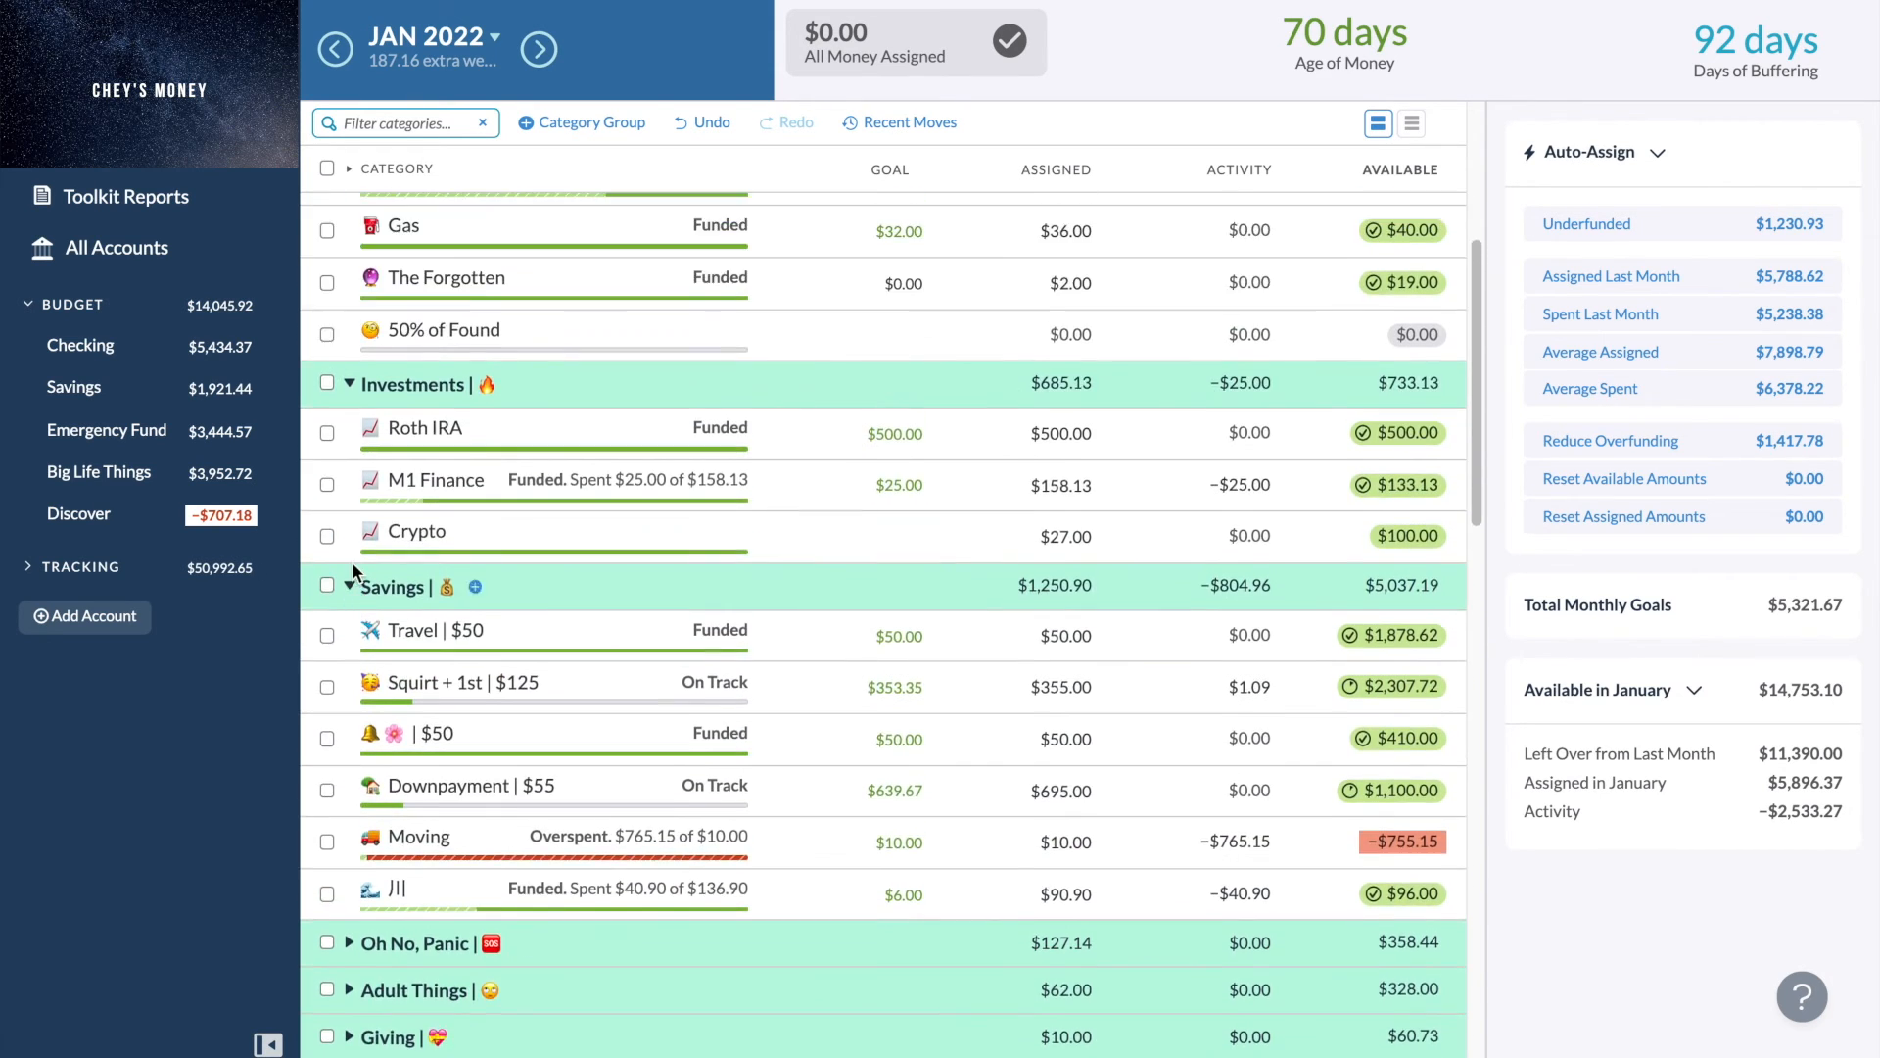
pyautogui.click(349, 587)
pyautogui.scroll(1, 352, 594)
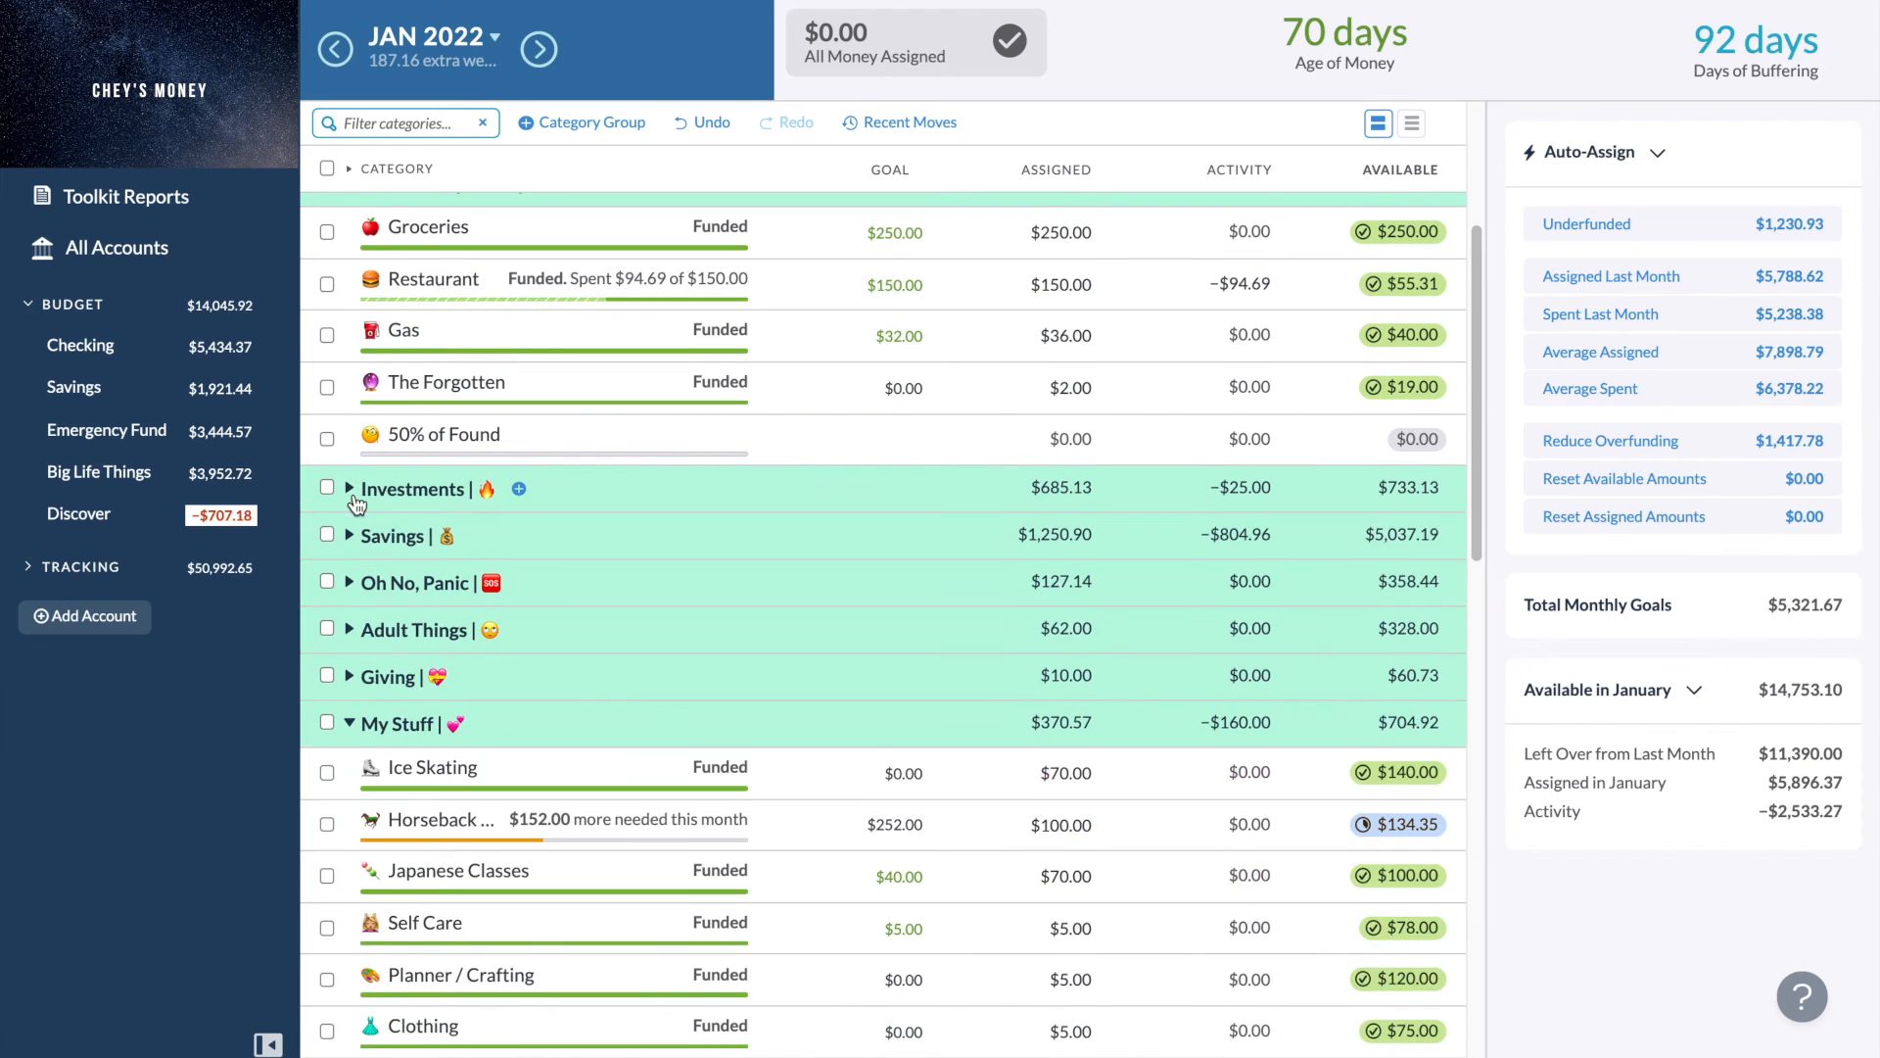
pyautogui.click(351, 489)
pyautogui.scroll(3, 355, 504)
pyautogui.click(350, 522)
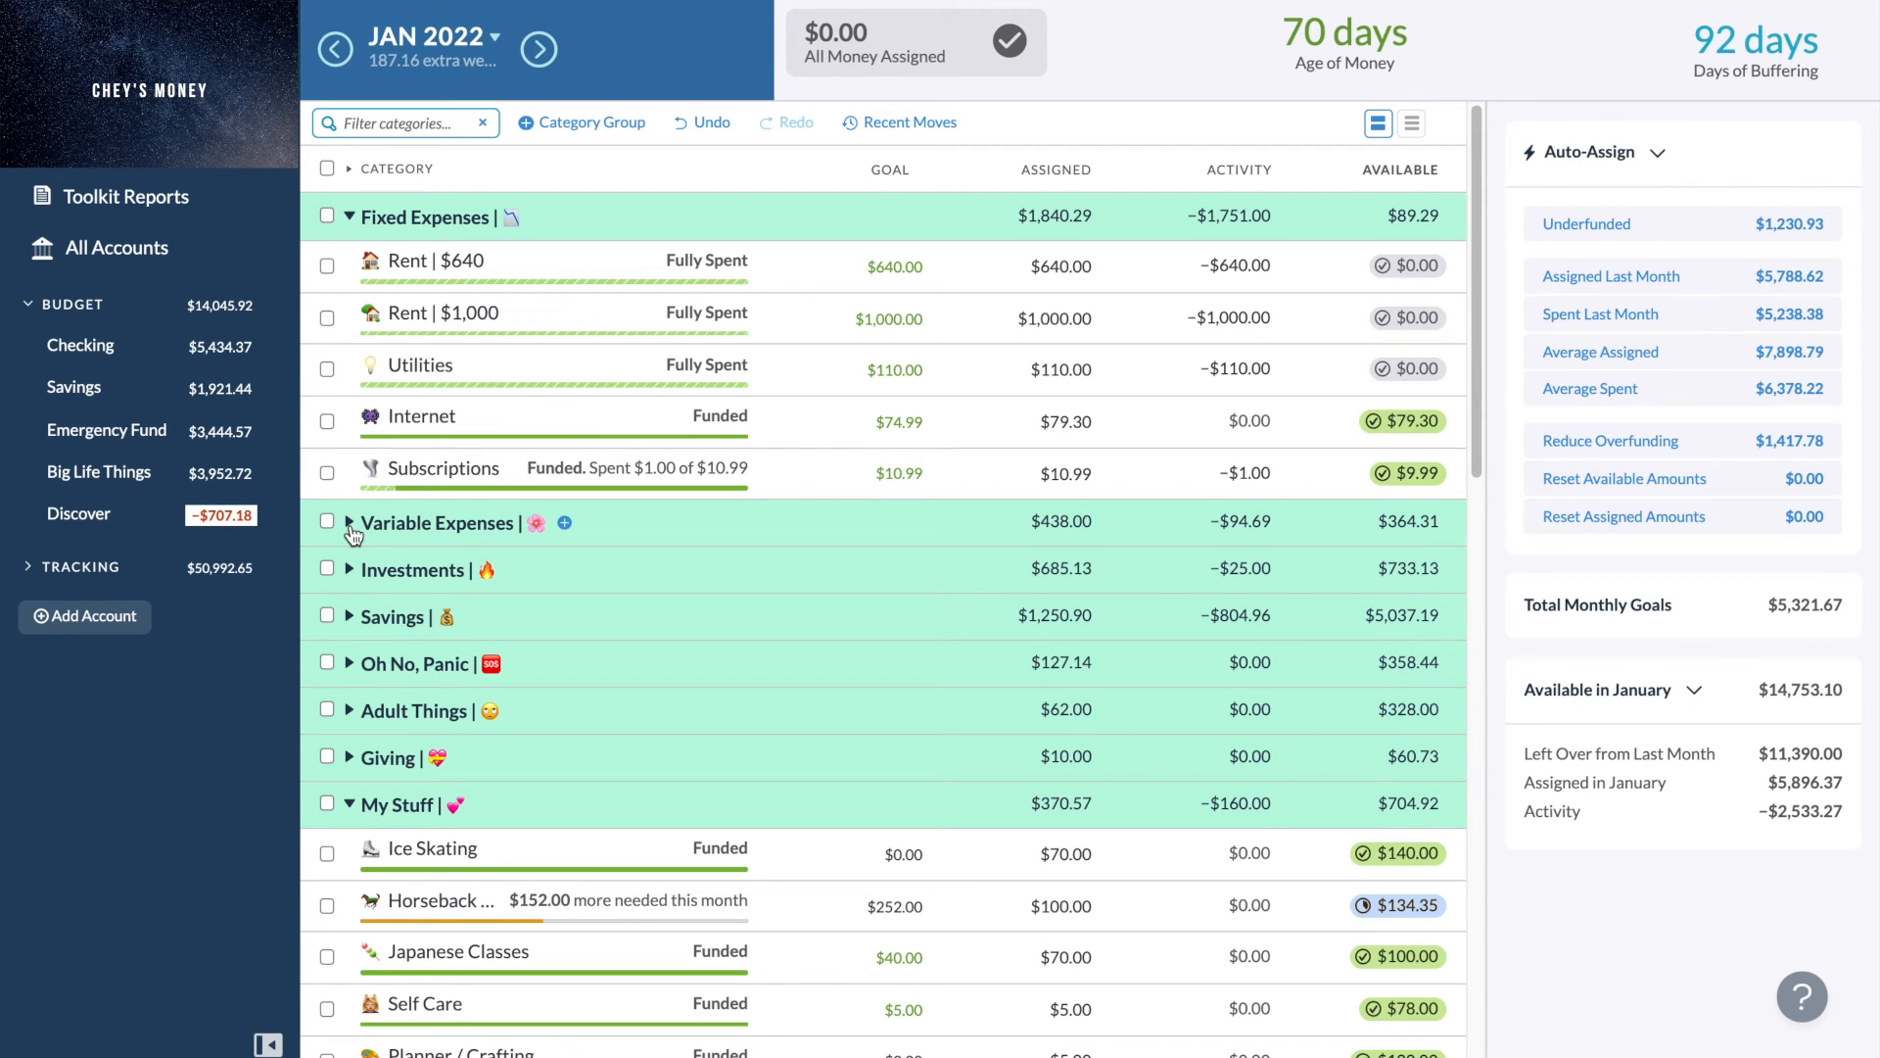
pyautogui.click(350, 522)
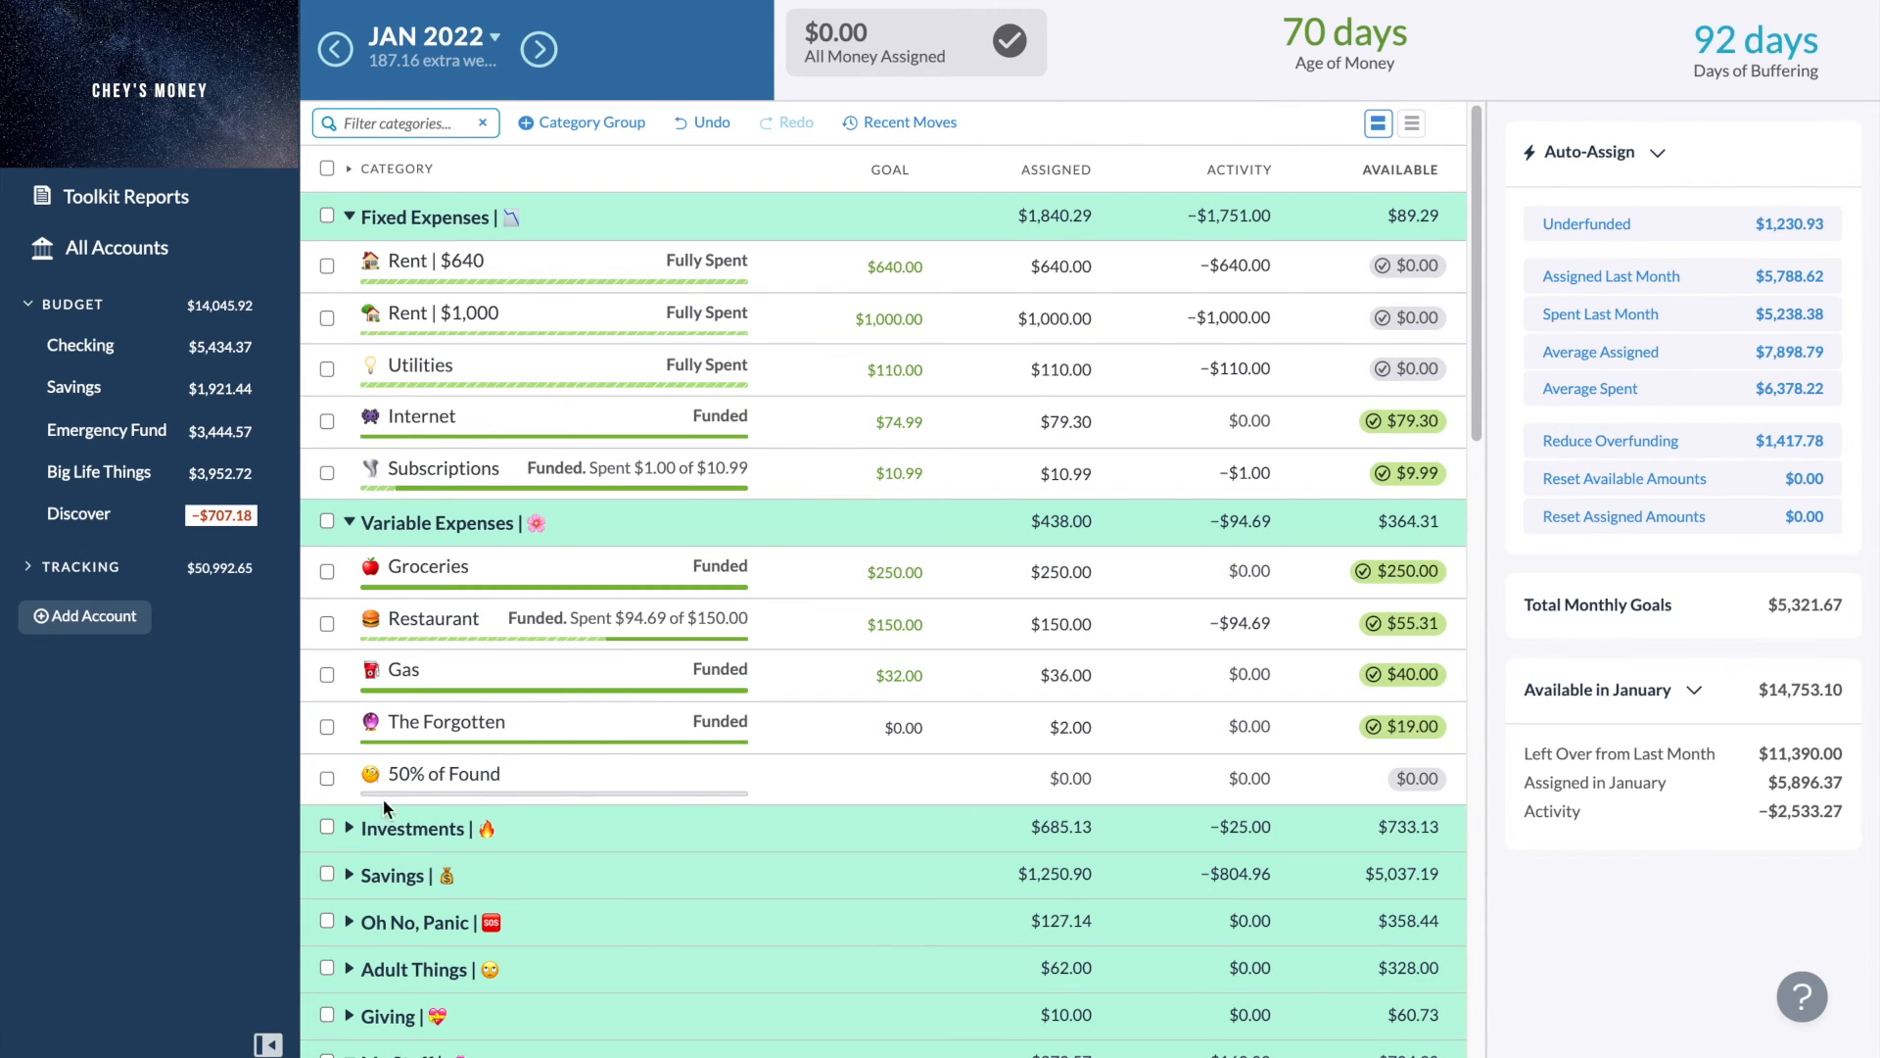
# - Open the Restaurant category's activity list to review its transactions, then close it
pyautogui.scroll(-3, 377, 822)
pyautogui.scroll(3, 373, 844)
pyautogui.click(1254, 624)
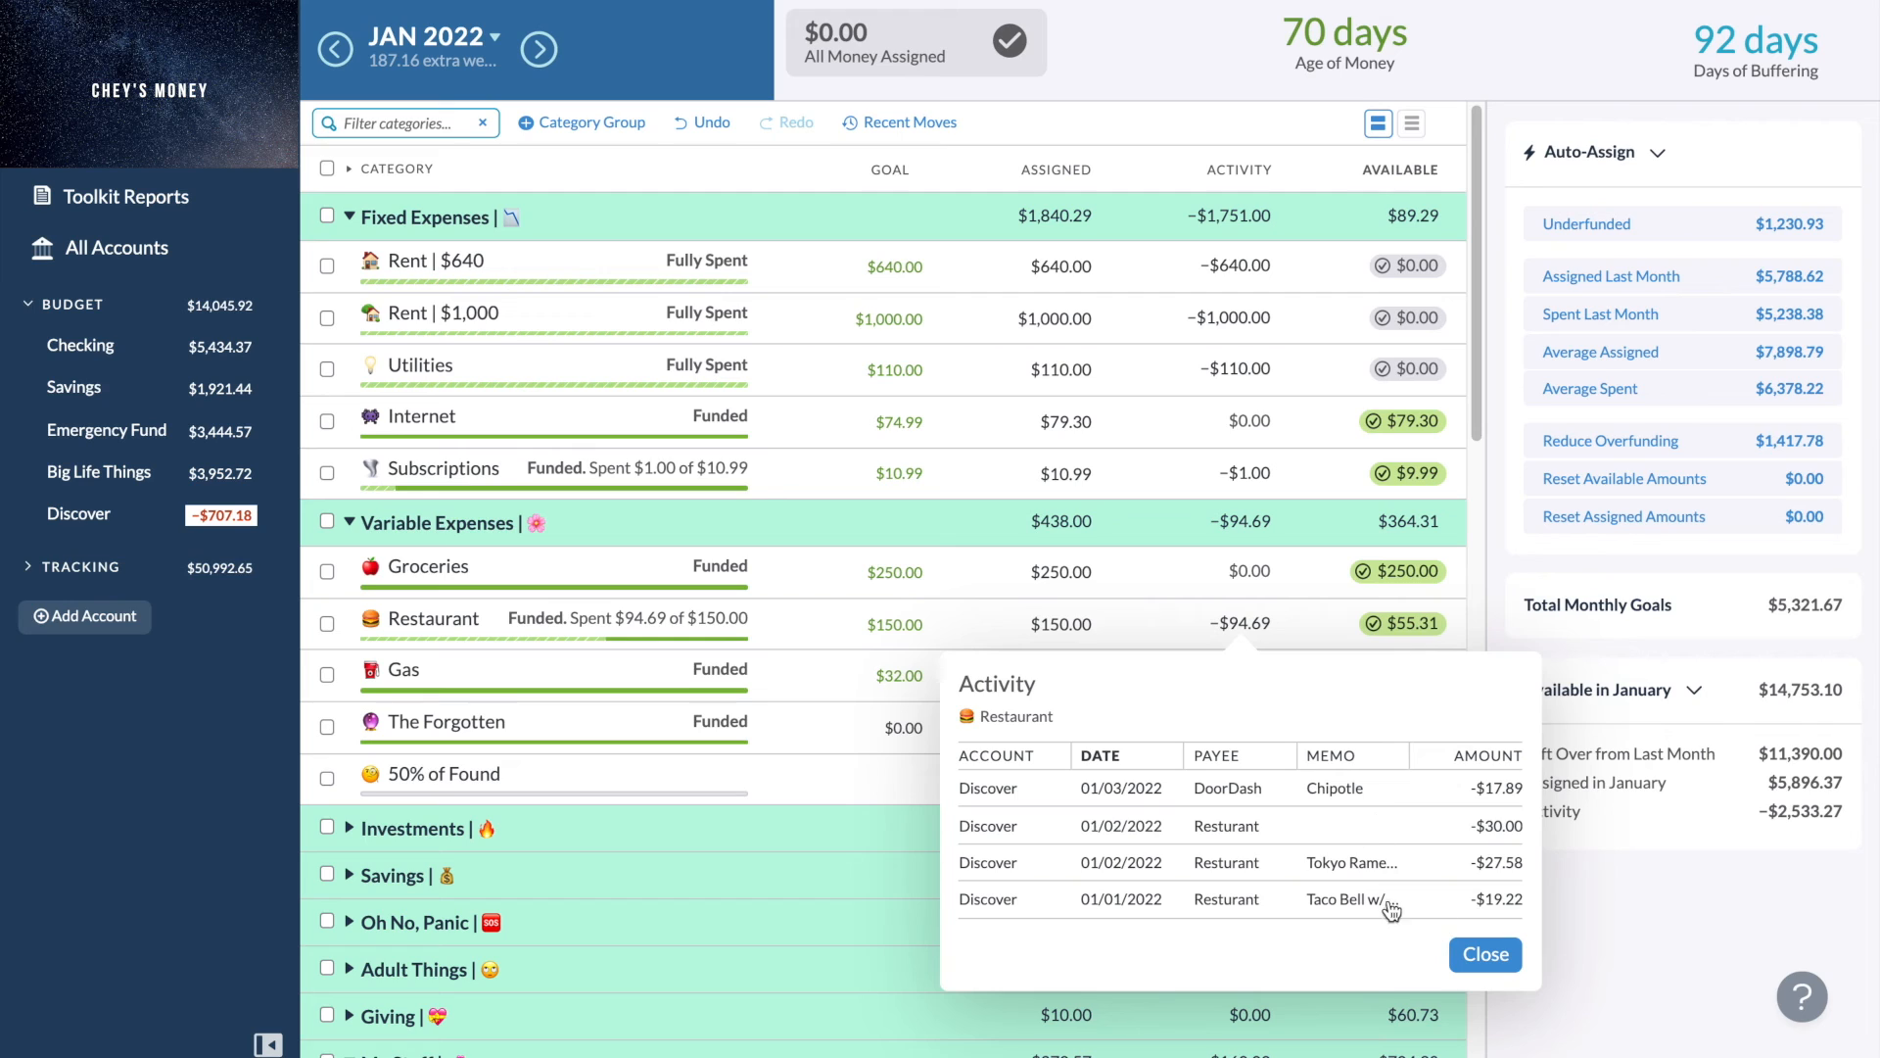
pyautogui.click(1480, 960)
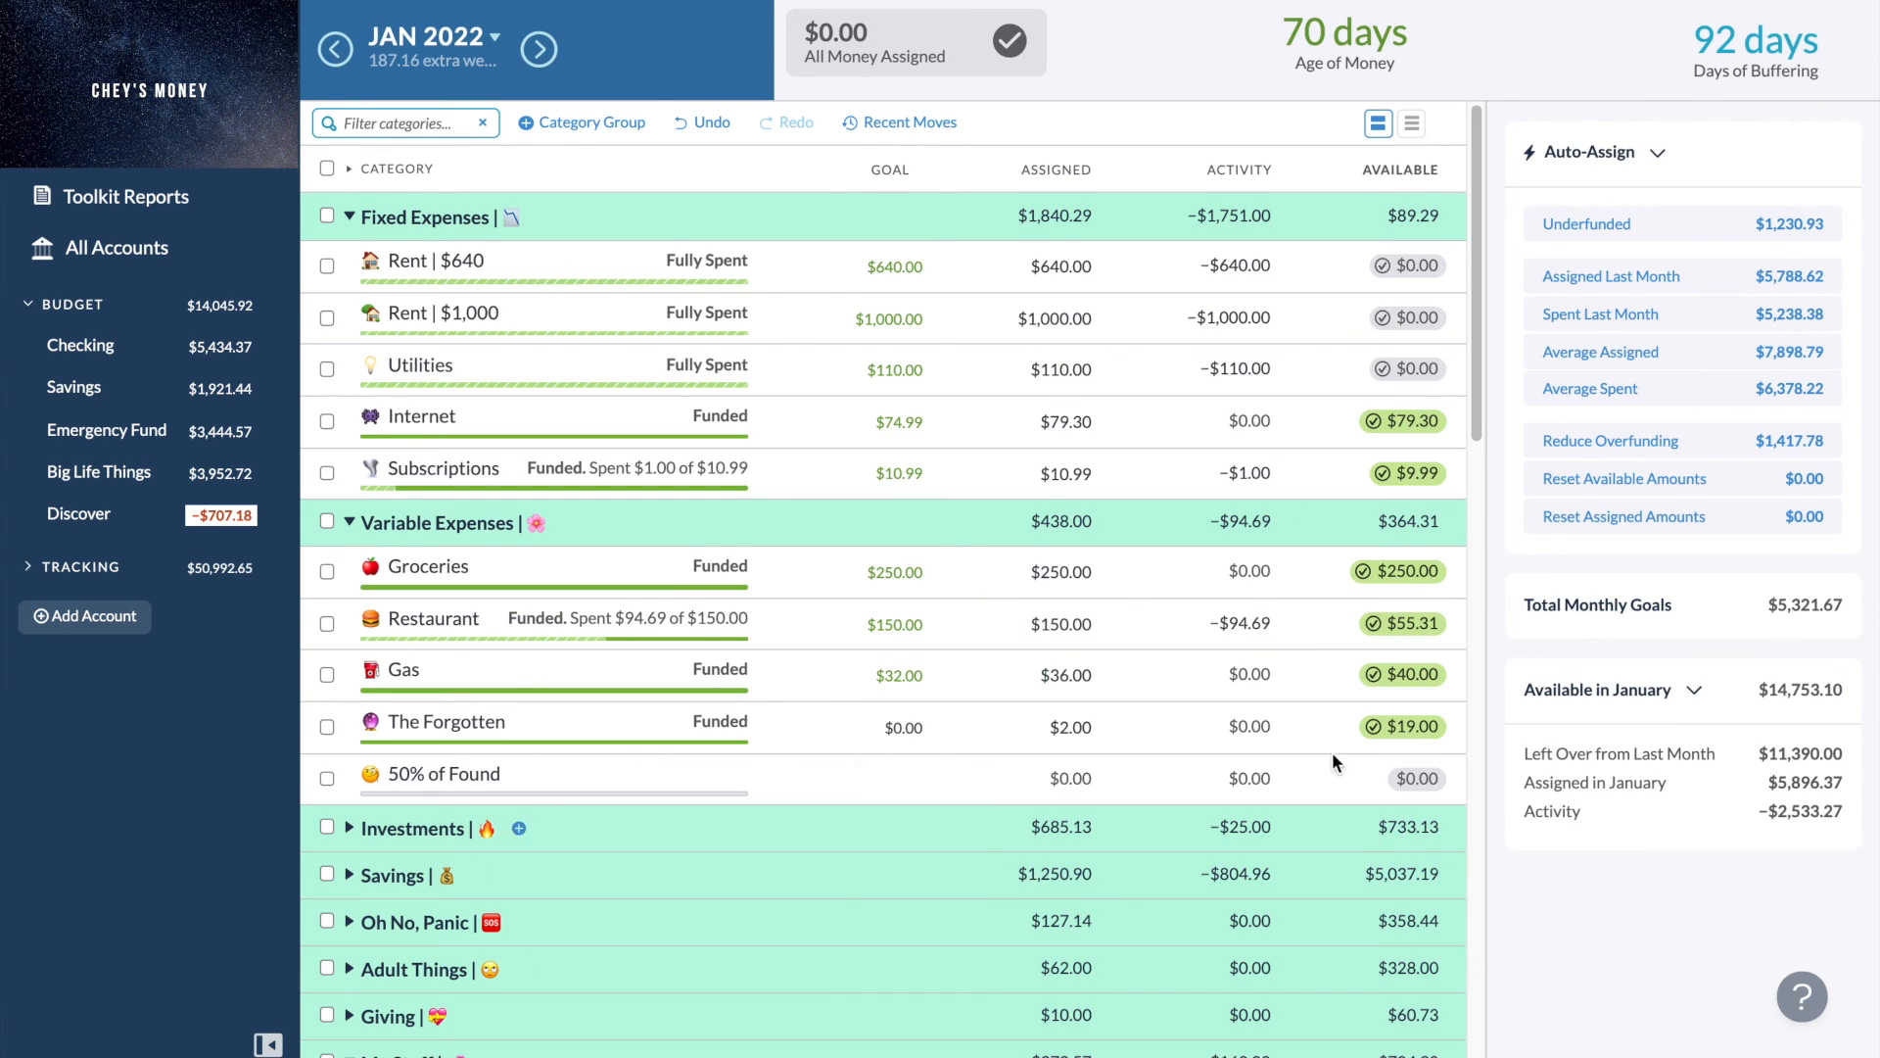
# - Browse the Variable Expenses categories and open the Restaurant activity list again
pyautogui.scroll(-3, 1309, 696)
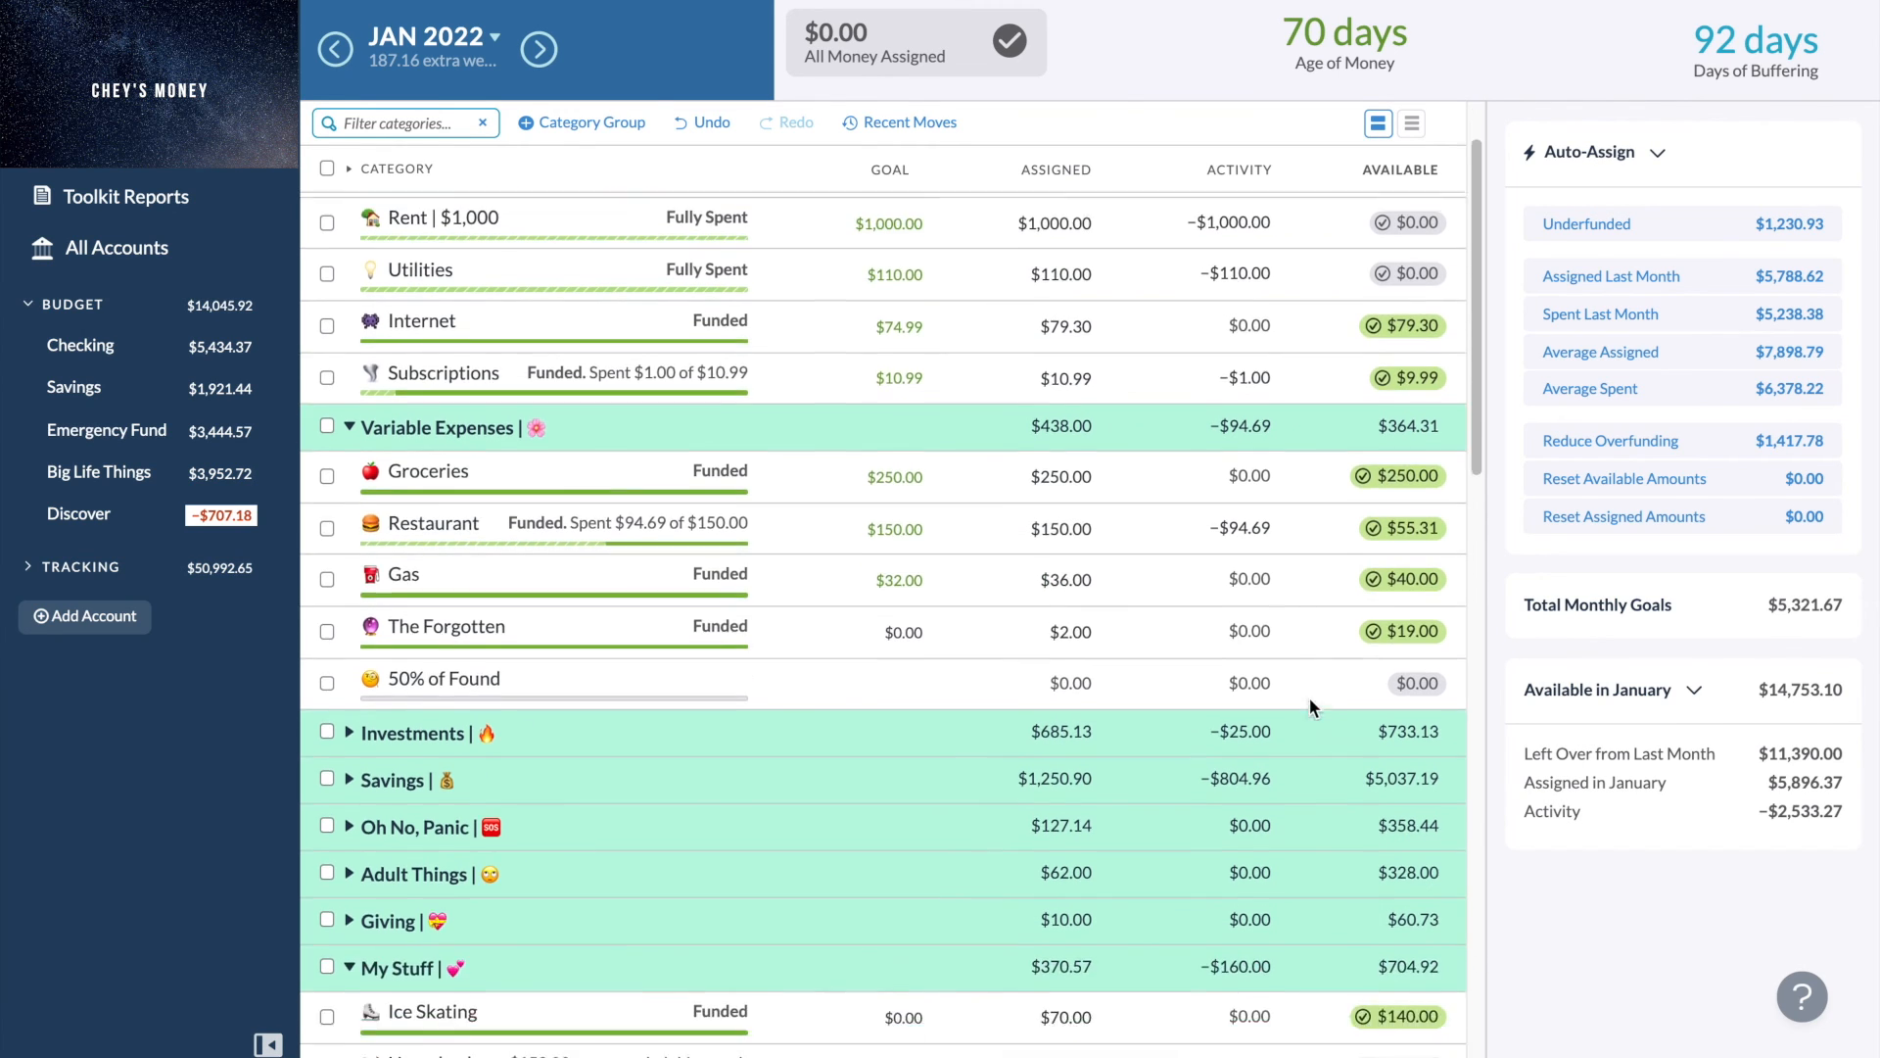
pyautogui.scroll(-1, 1309, 699)
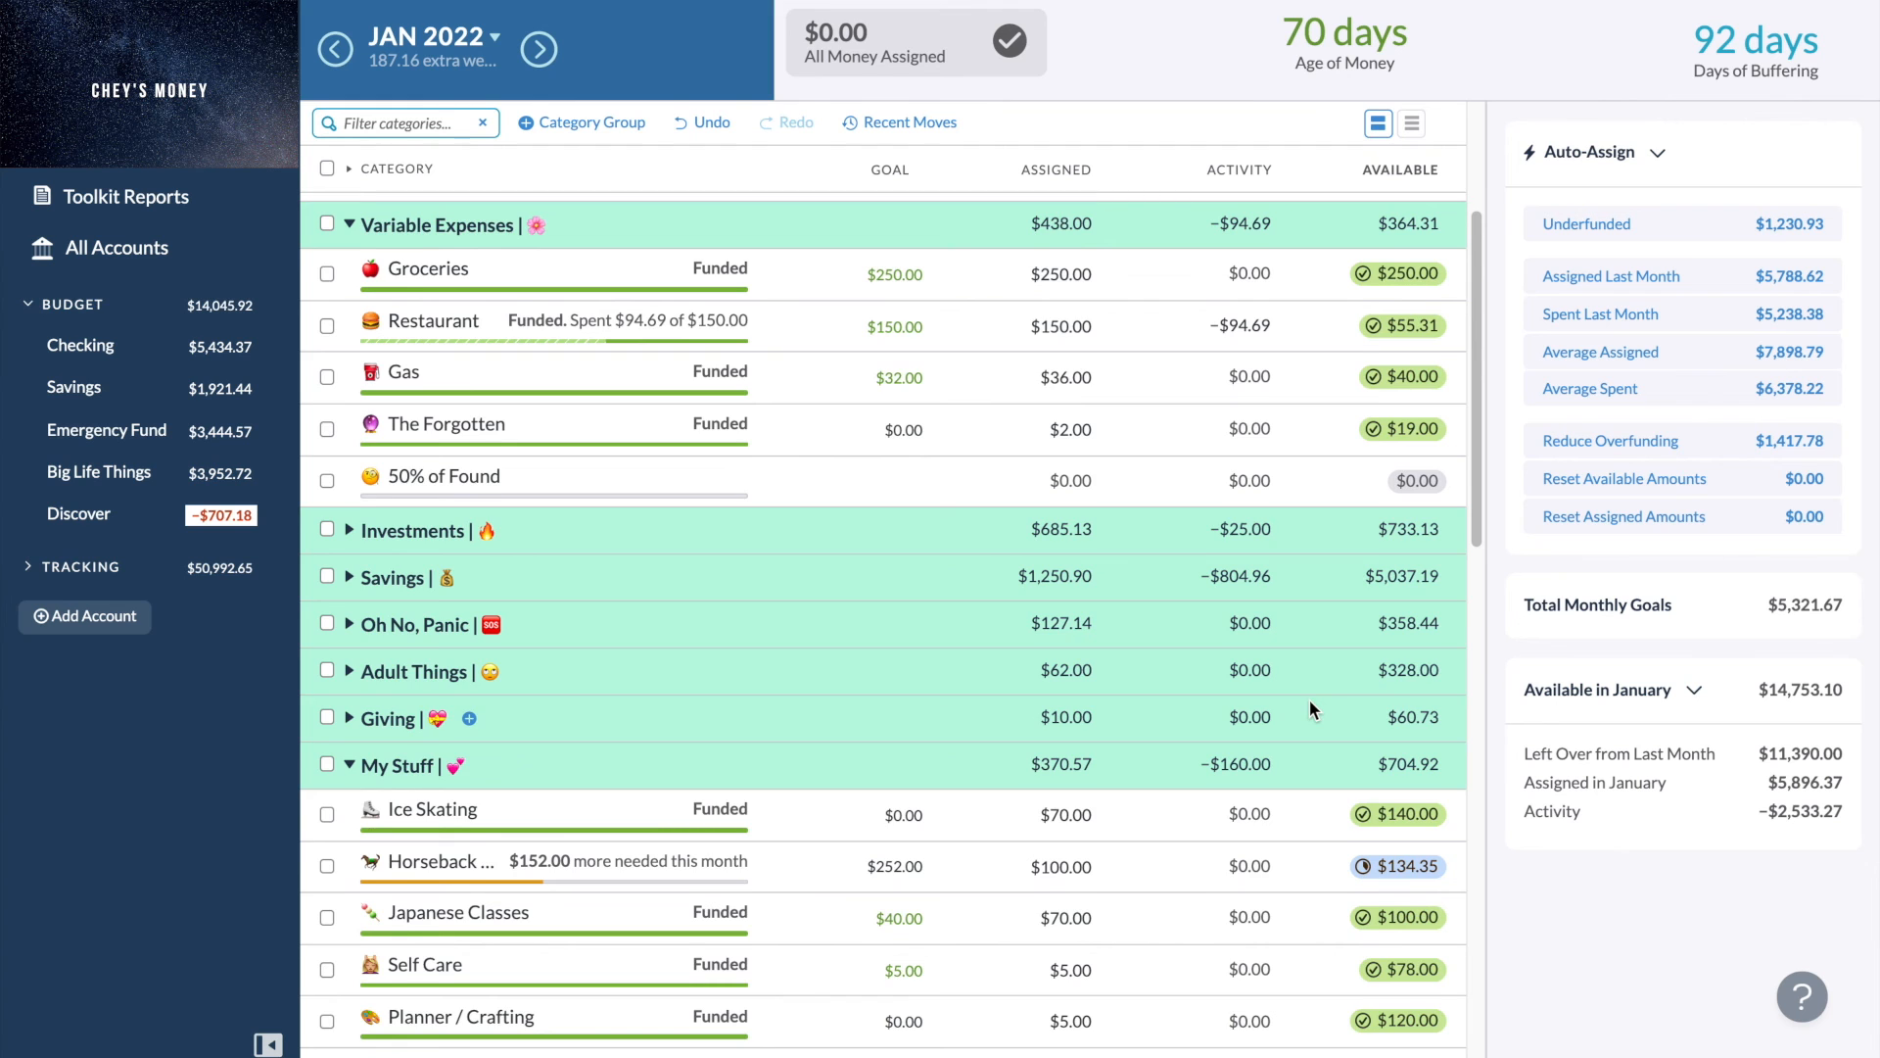
pyautogui.scroll(2, 1308, 699)
pyautogui.scroll(-5, 1309, 700)
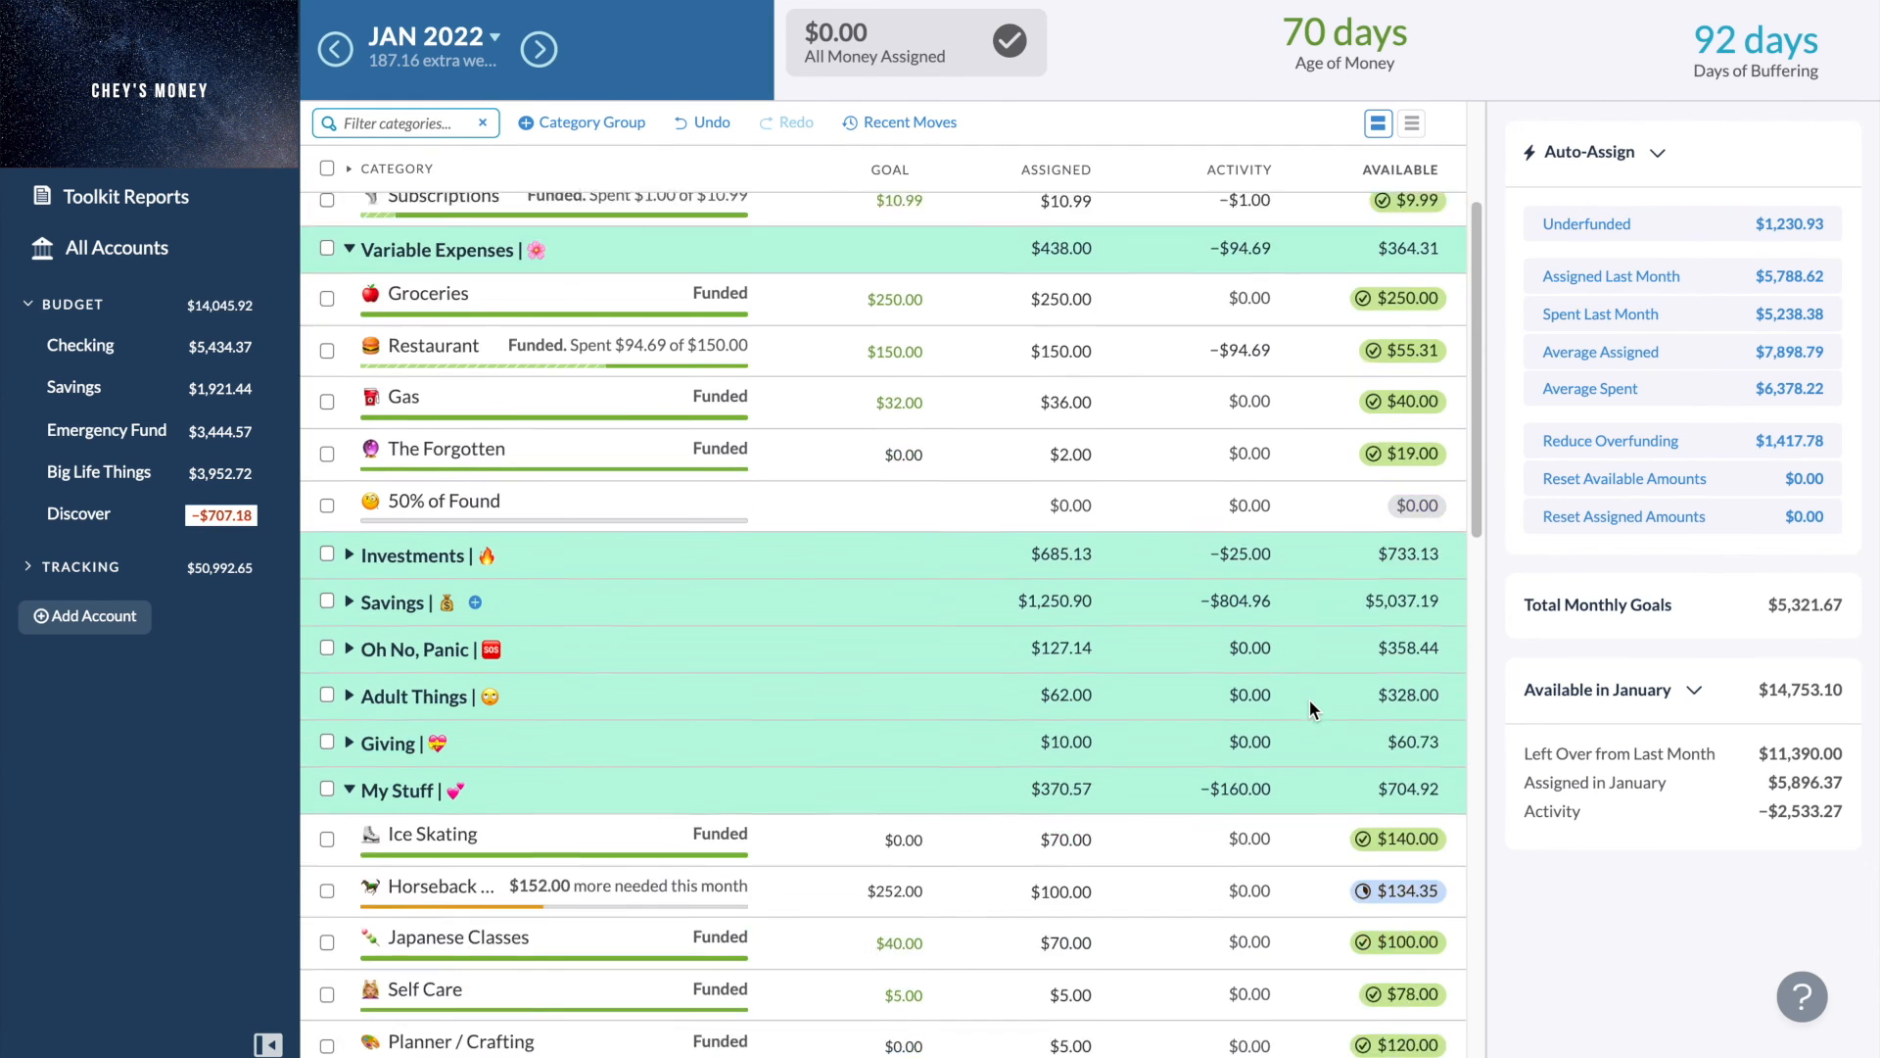
pyautogui.scroll(2, 1308, 699)
pyautogui.scroll(2, 1309, 700)
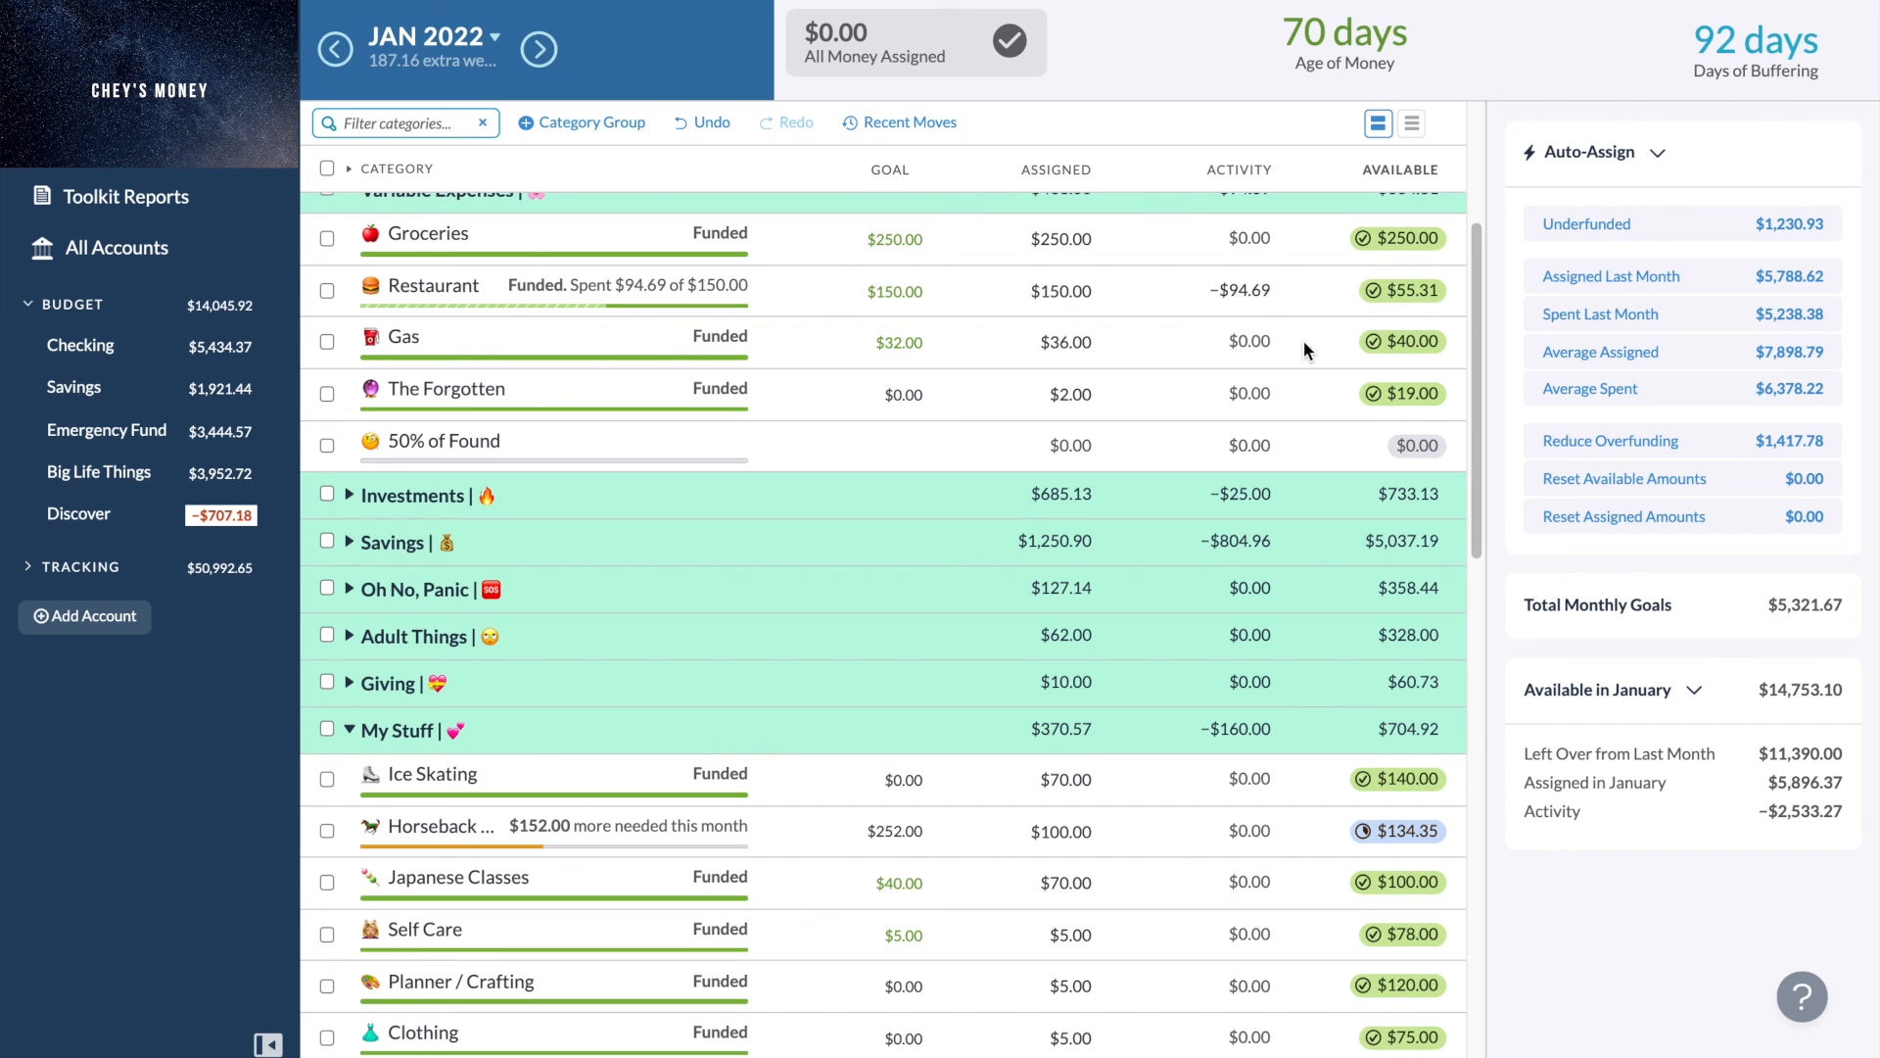
pyautogui.click(1254, 290)
pyautogui.click(1254, 290)
# - Scroll through the lower budget groups down to Credit Card Payments and back to the top, toggling the Wish Farm group
pyautogui.scroll(-10, 1106, 826)
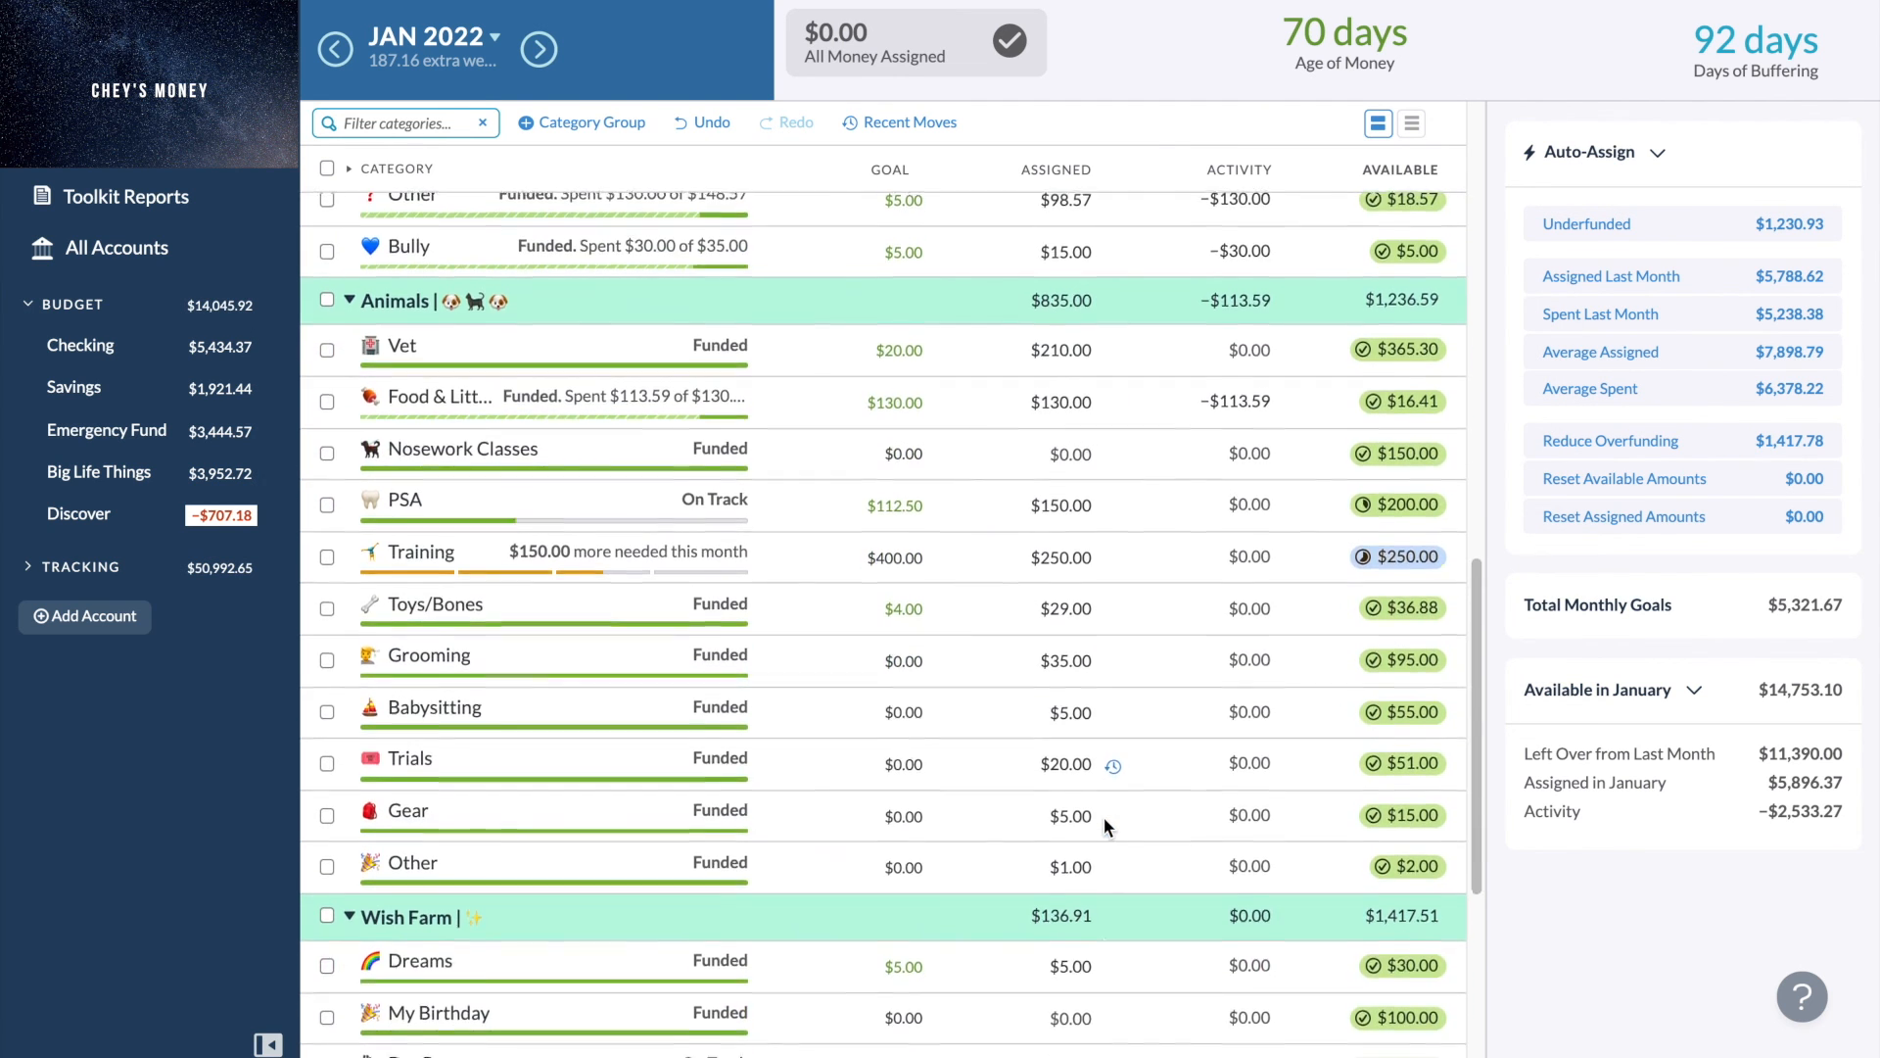
pyautogui.scroll(-5, 1102, 817)
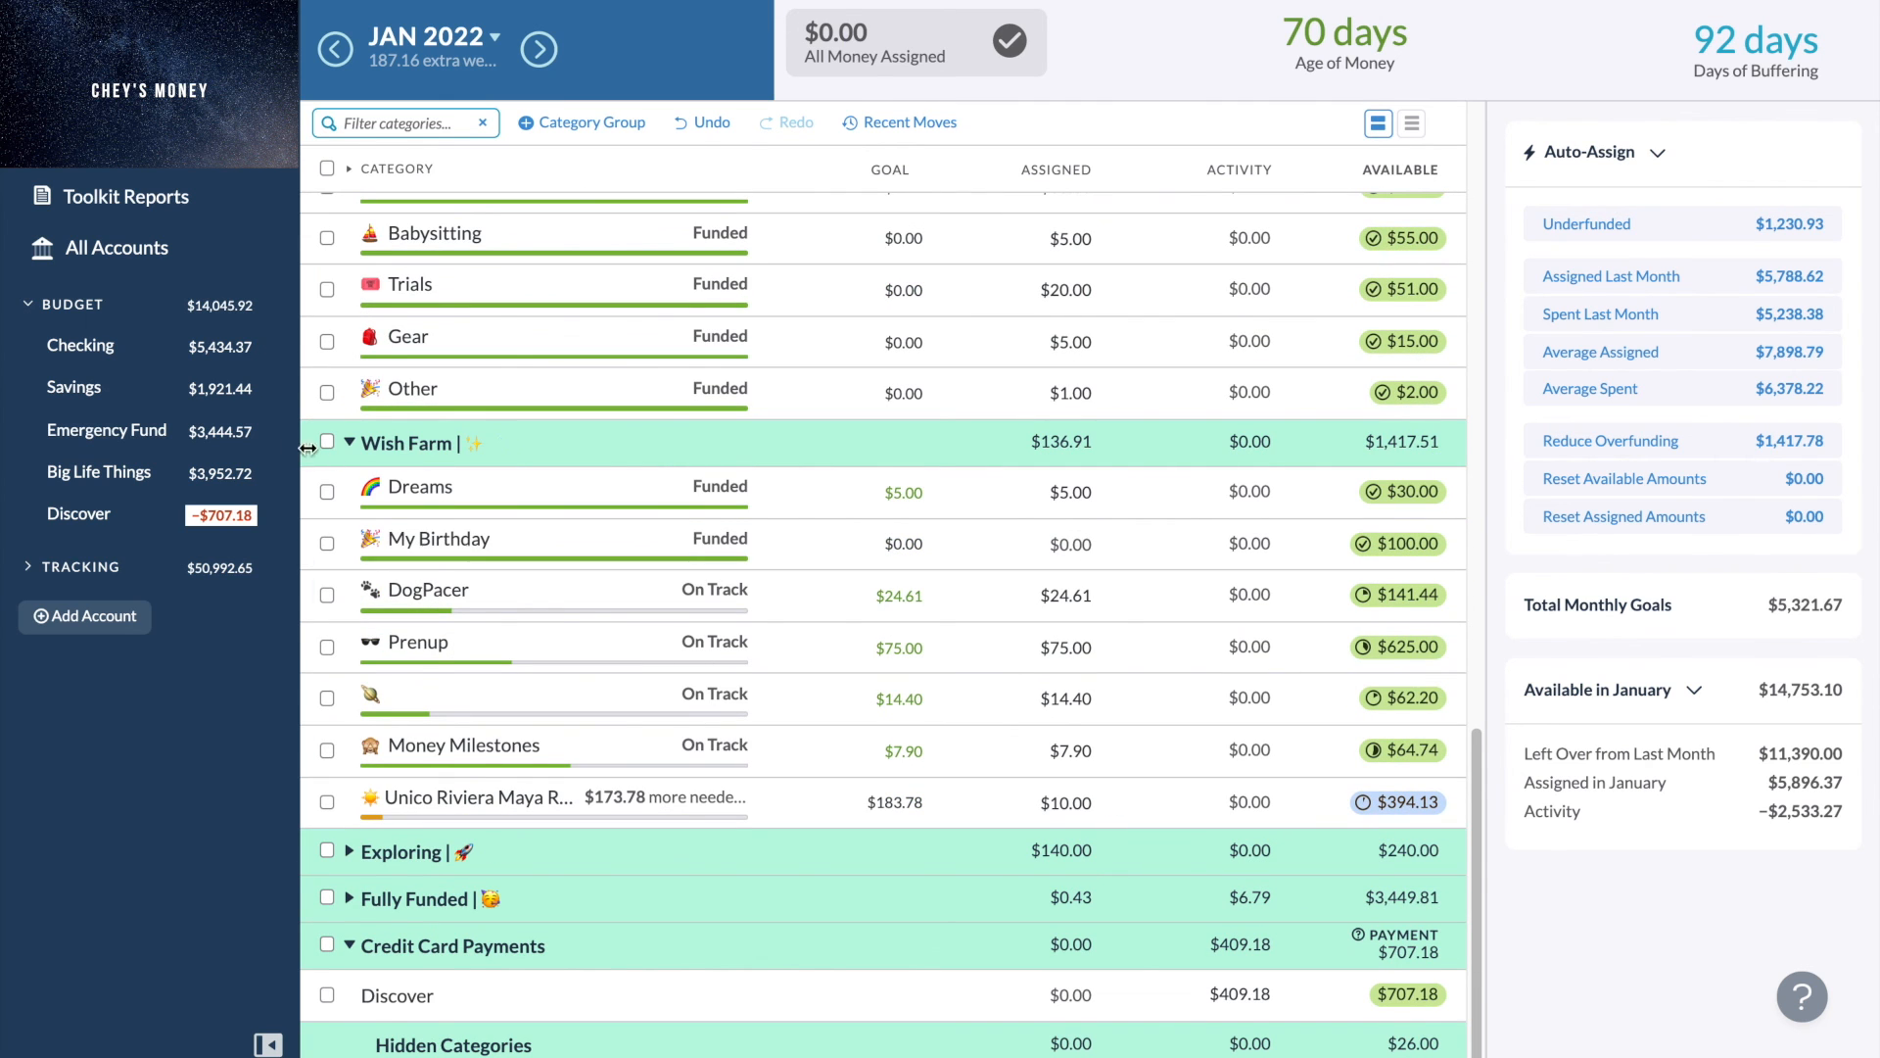
pyautogui.click(355, 443)
pyautogui.scroll(4, 355, 443)
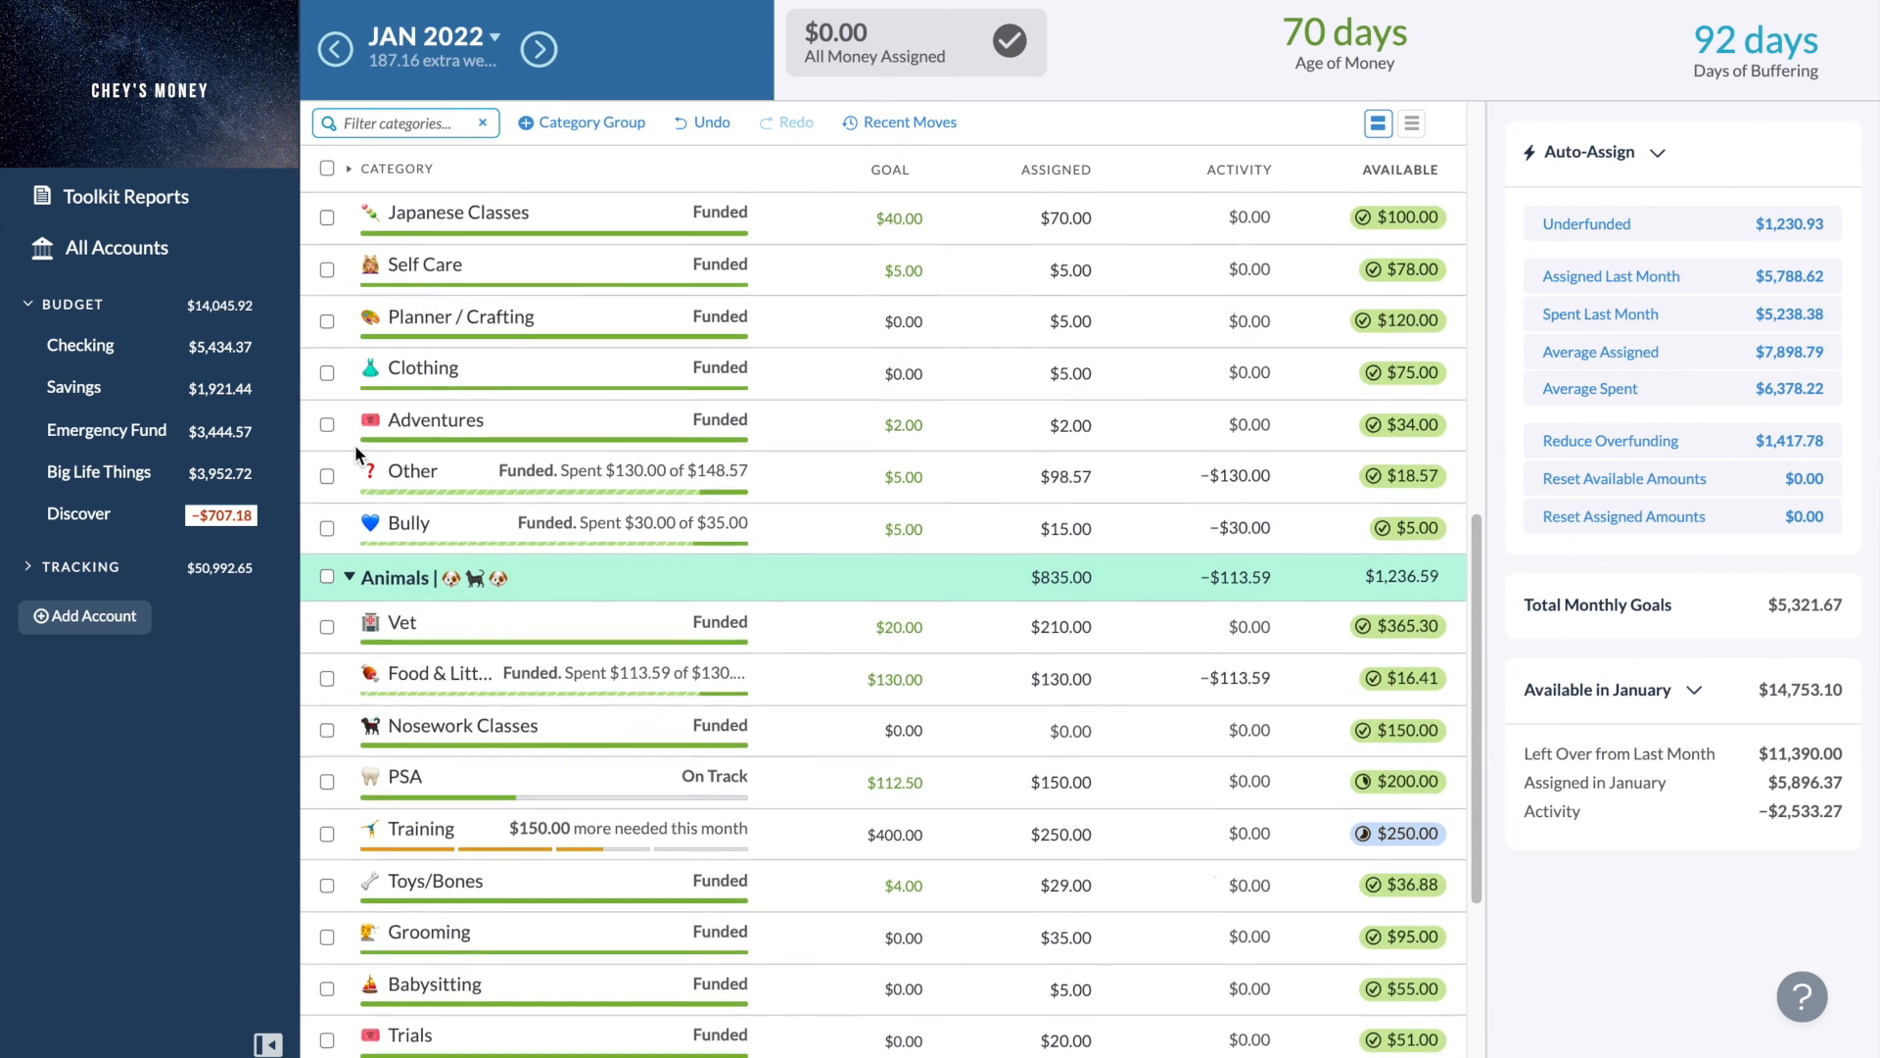
pyautogui.scroll(5, 355, 444)
pyautogui.scroll(4, 354, 445)
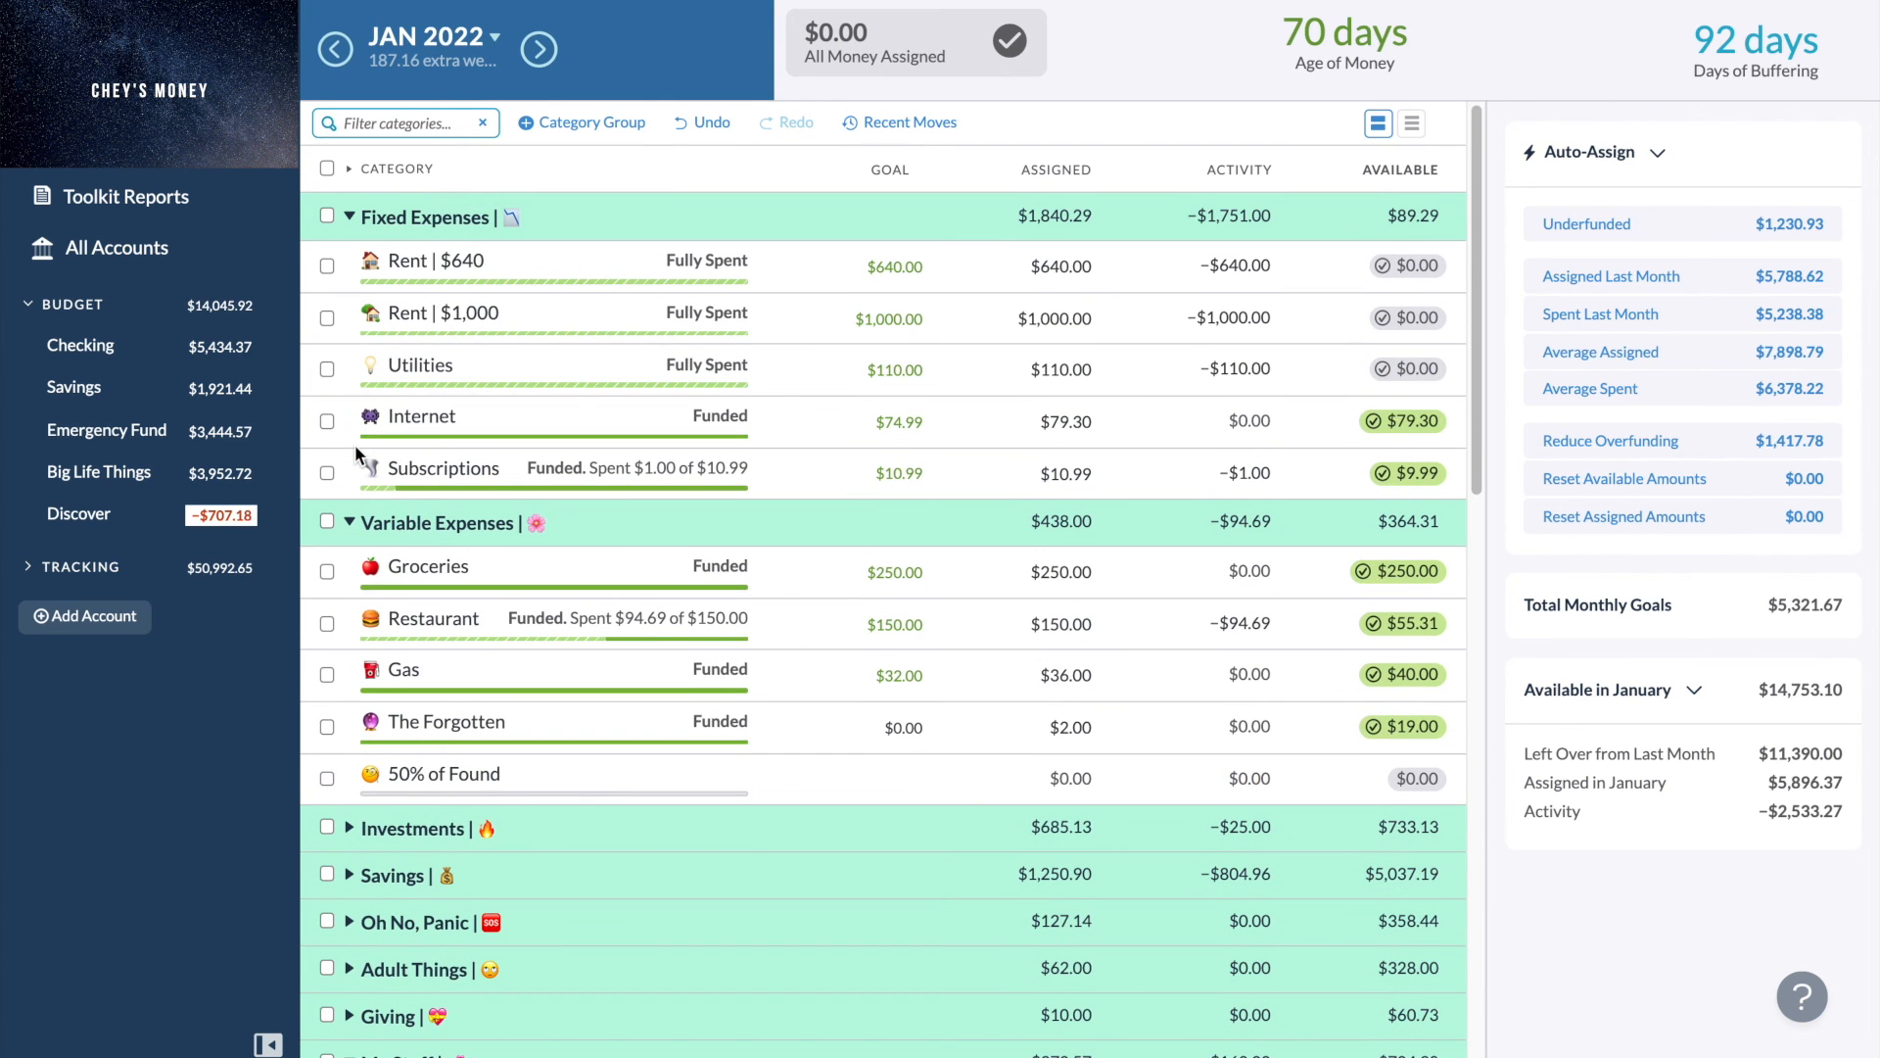
pyautogui.scroll(-1, 354, 443)
pyautogui.scroll(1, 354, 444)
pyautogui.scroll(-3, 686, 648)
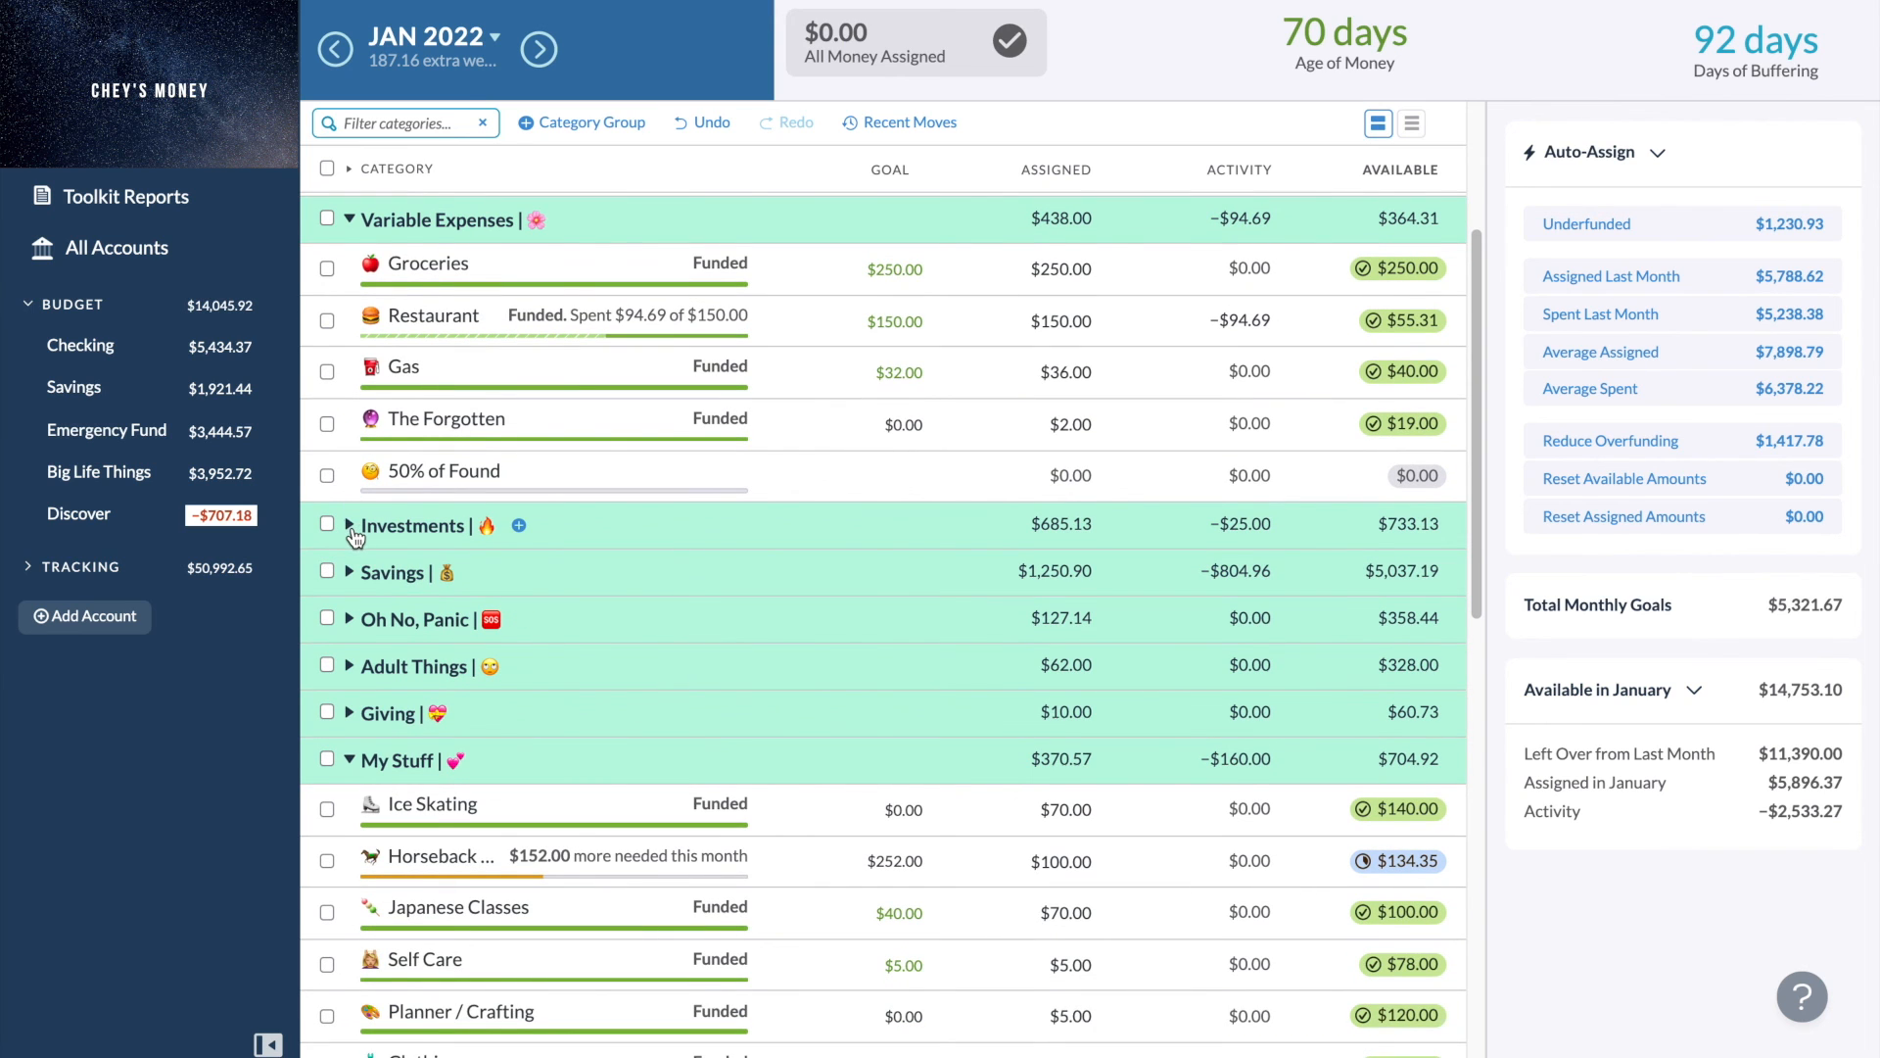
# - Expand and collapse the Investments, Savings, Giving and My Stuff groups one after another to check them
pyautogui.click(349, 525)
pyautogui.click(349, 525)
pyautogui.click(350, 573)
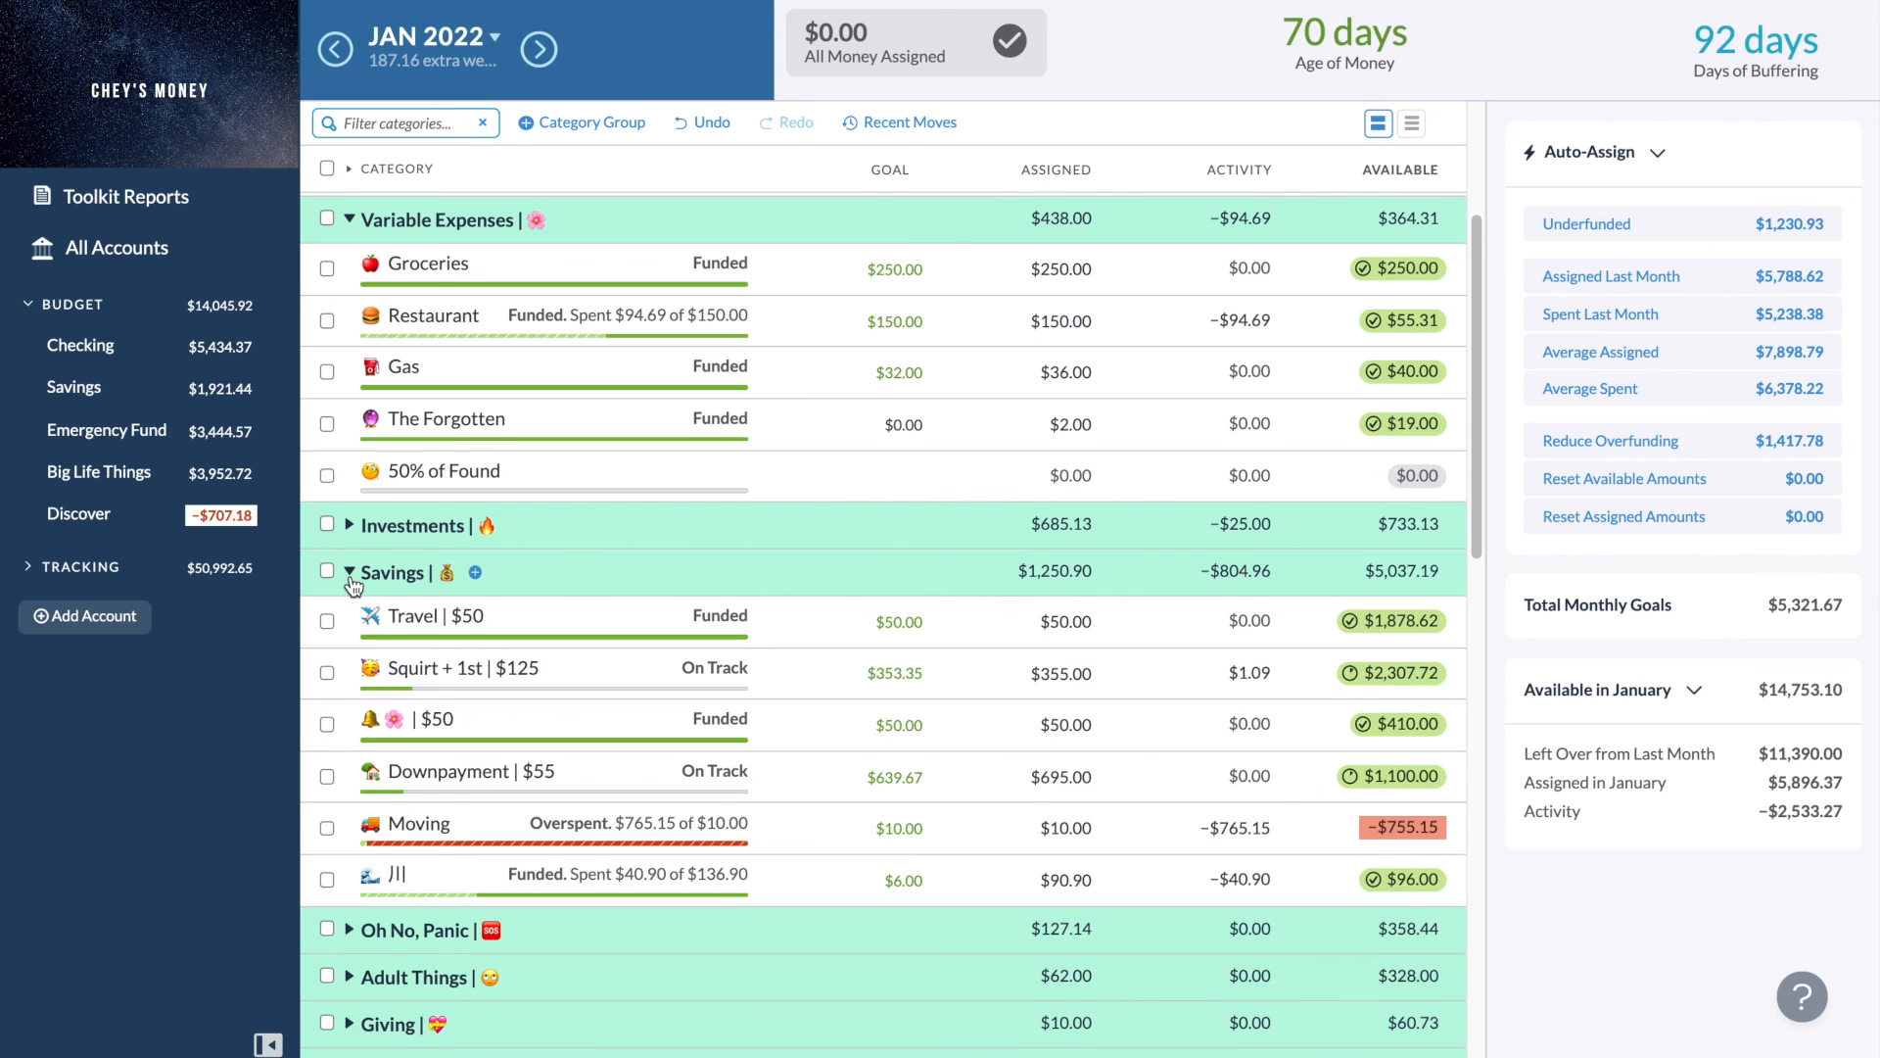
pyautogui.click(350, 573)
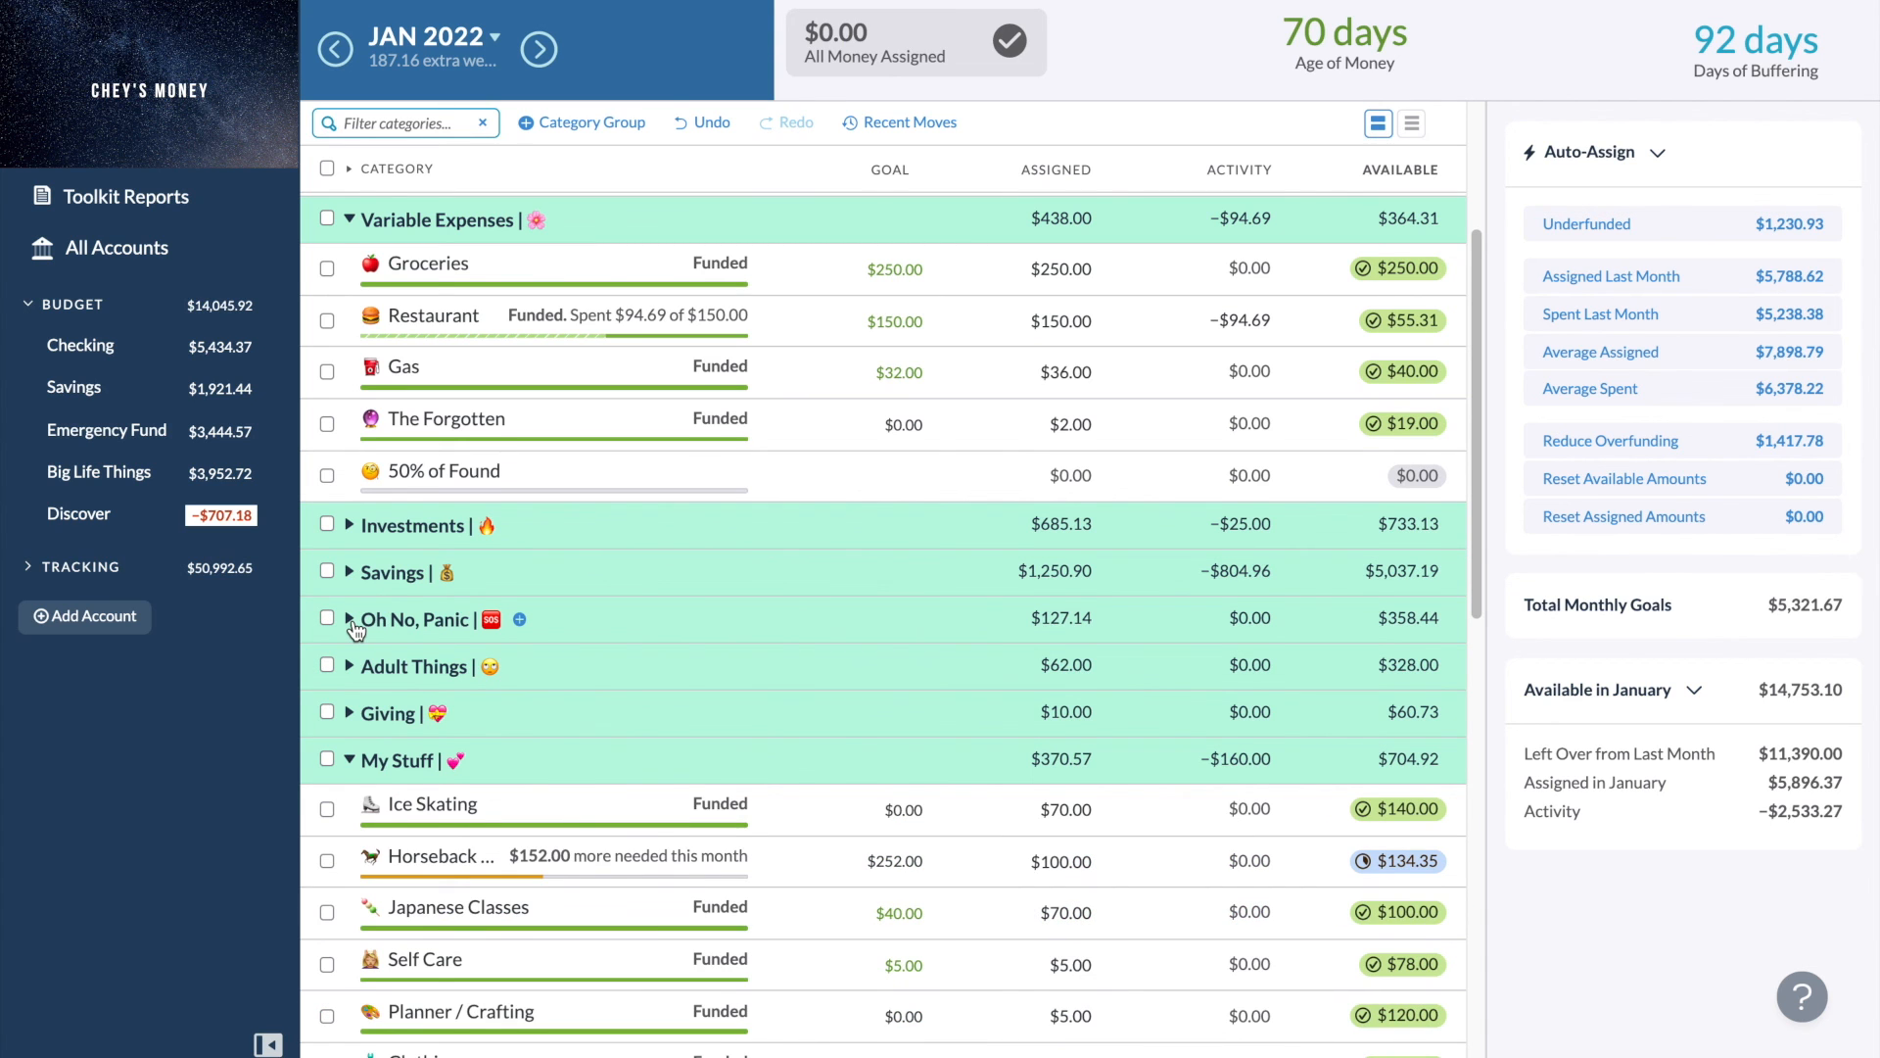
pyautogui.scroll(-1, 356, 628)
pyautogui.click(350, 633)
pyautogui.click(350, 632)
pyautogui.click(350, 680)
pyautogui.click(351, 680)
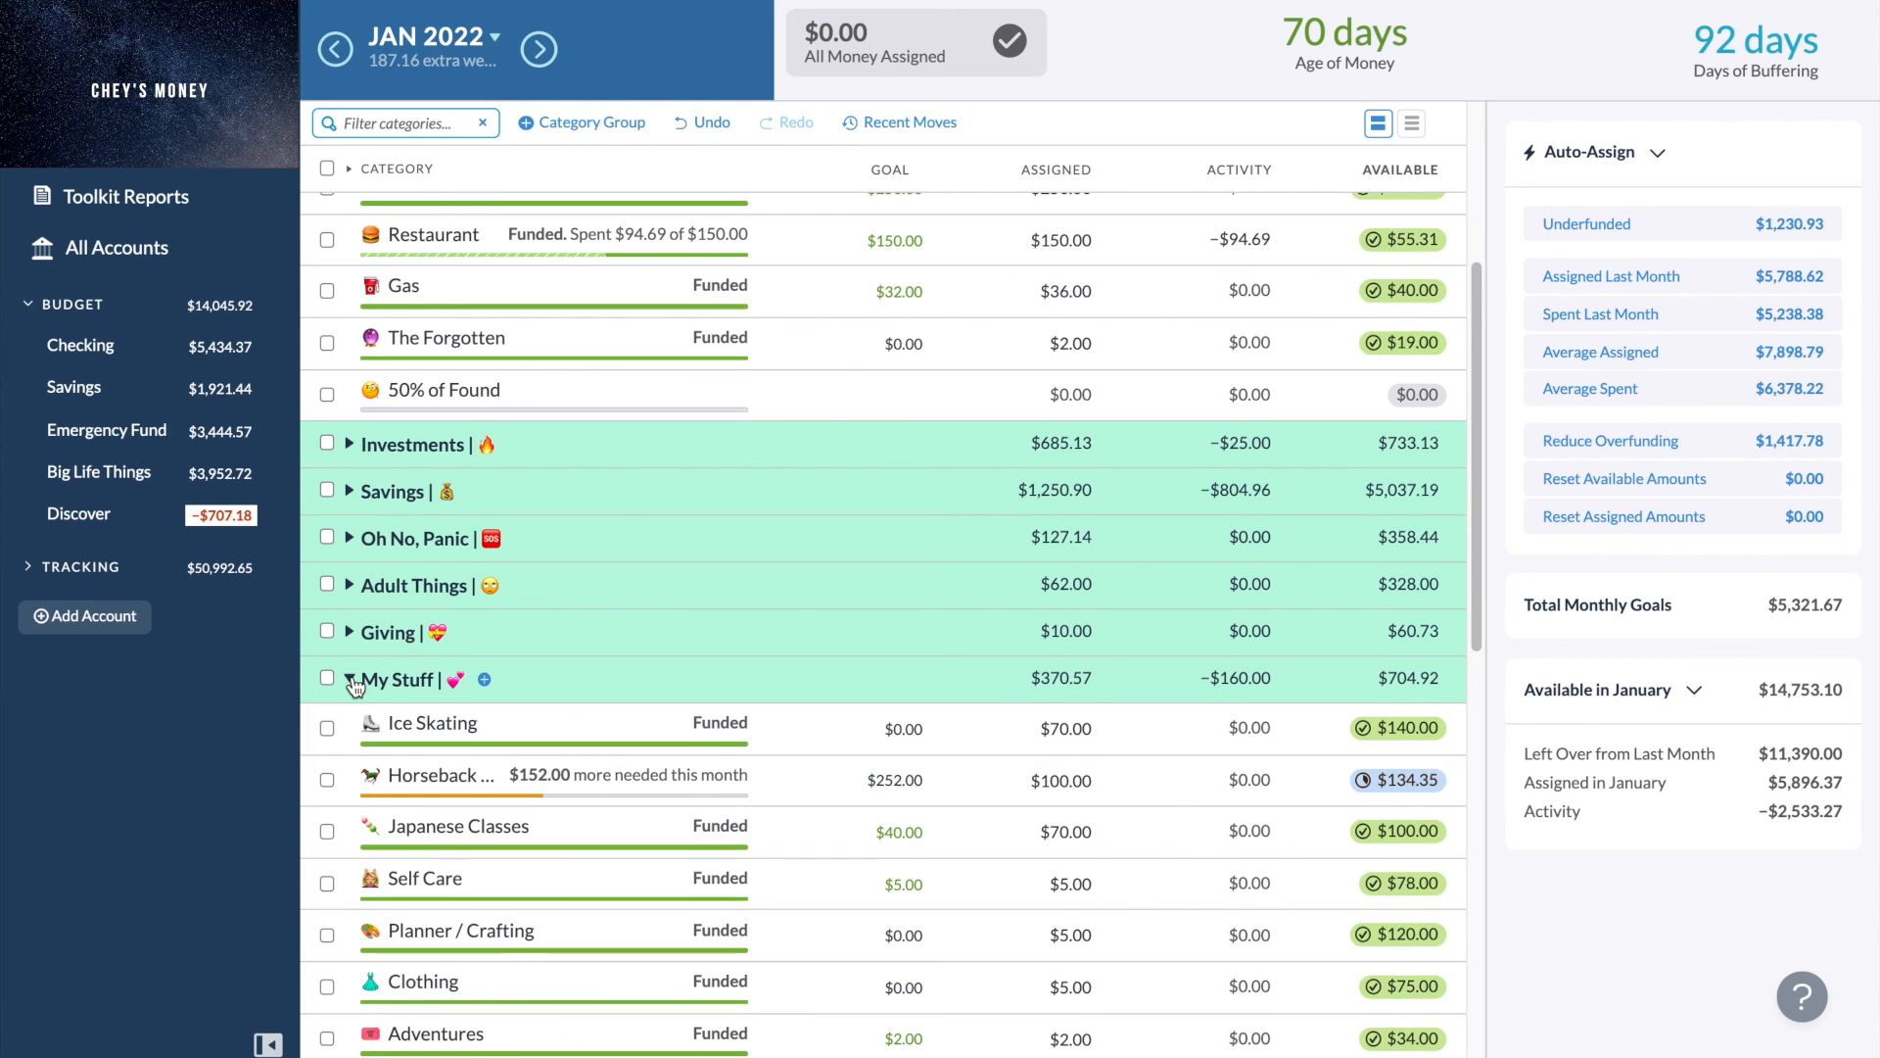